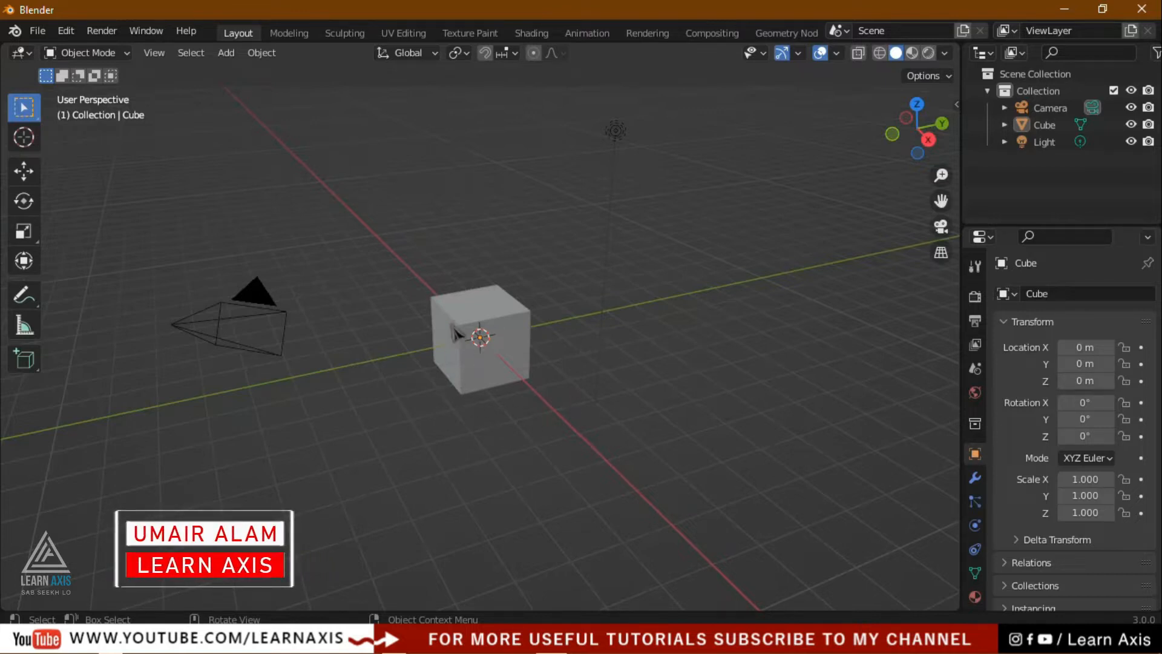
- Delete the default cube from the scene
{"action": "scroll", "coordinate": [560, 354], "scroll_direction": "up", "scroll_amount": 3}
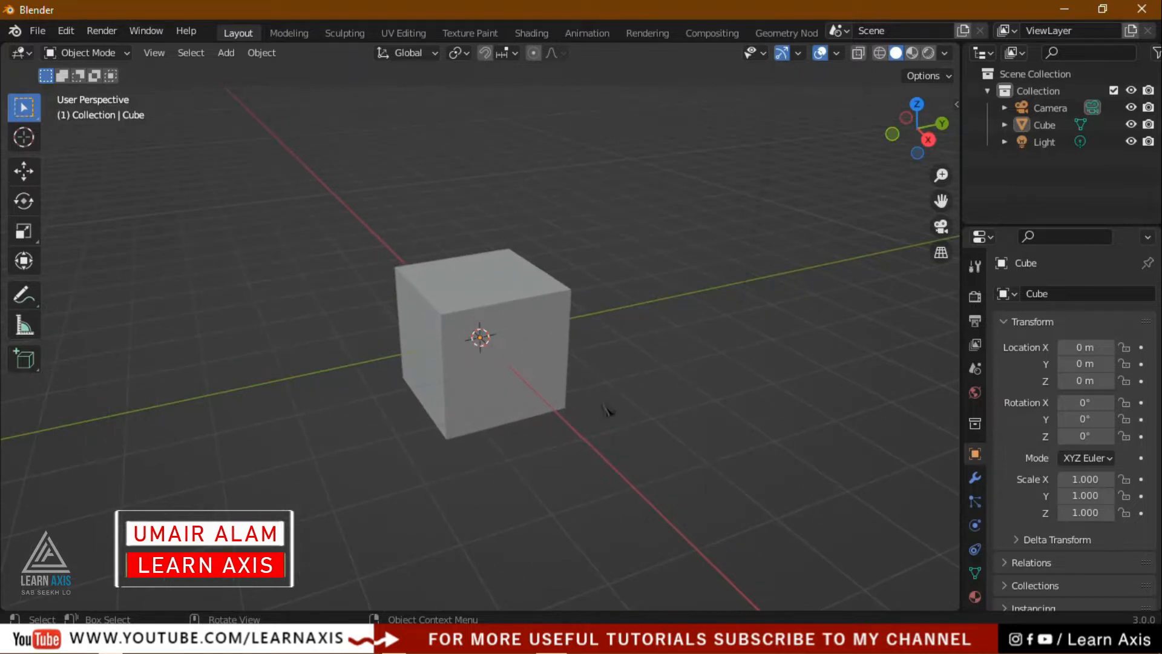
{"action": "middle_click_drag", "start_coordinate": [633, 451], "coordinate": [591, 446]}
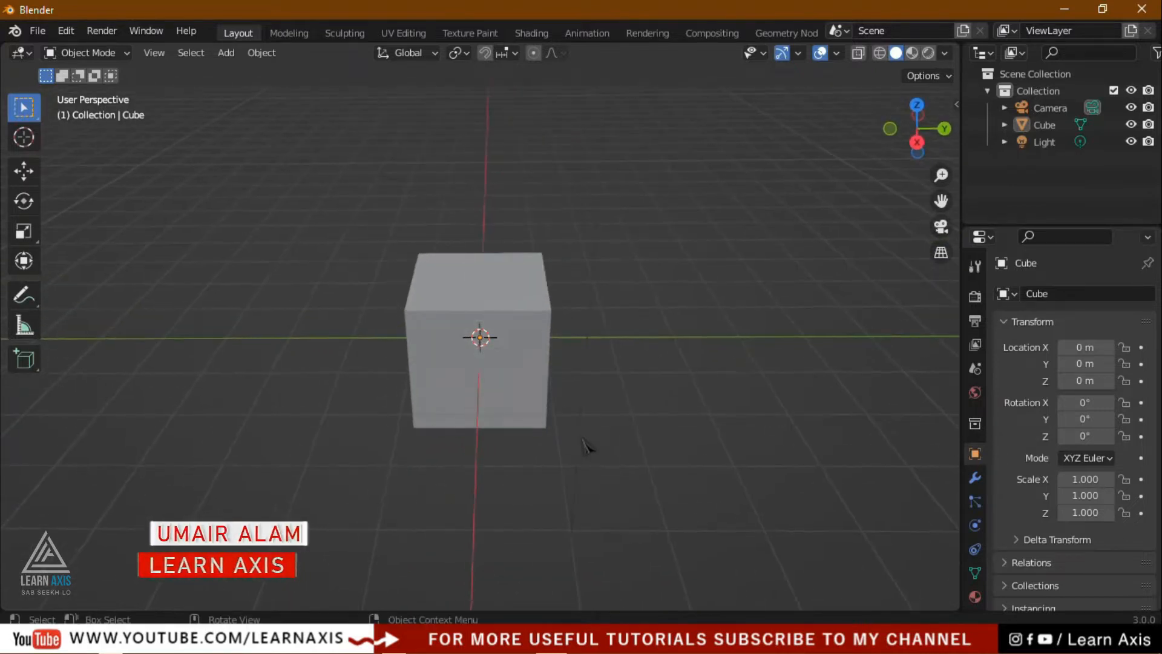
{"action": "left_click", "coordinate": [508, 416]}
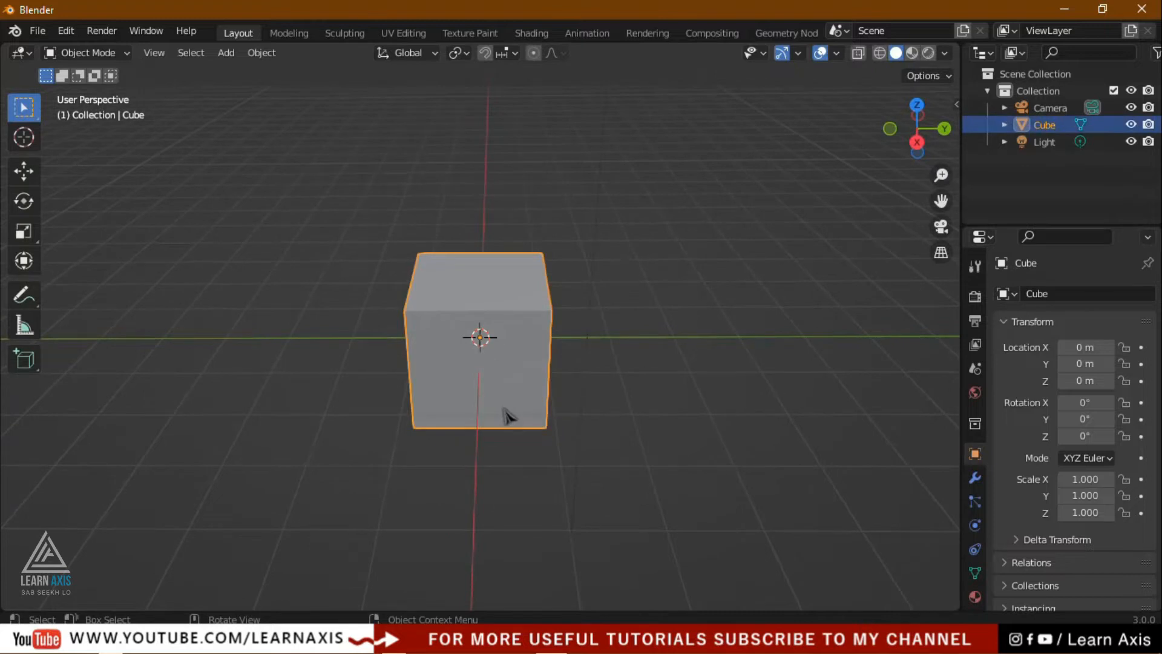
{"action": "key", "text": "x"}
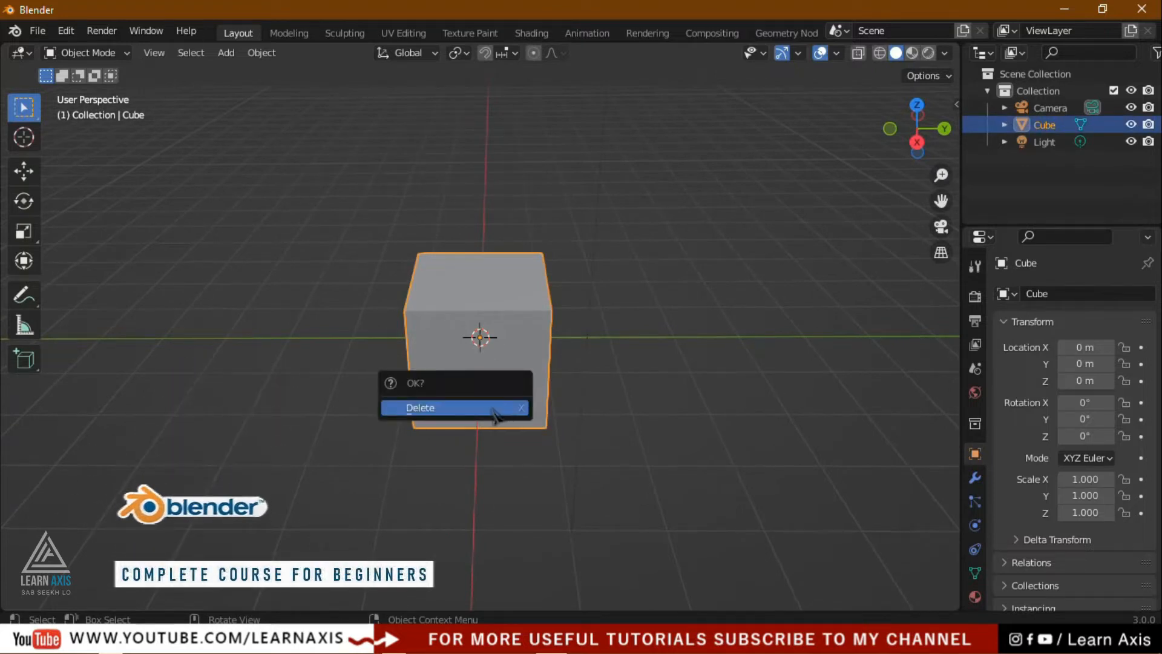
{"action": "left_click", "coordinate": [493, 408]}
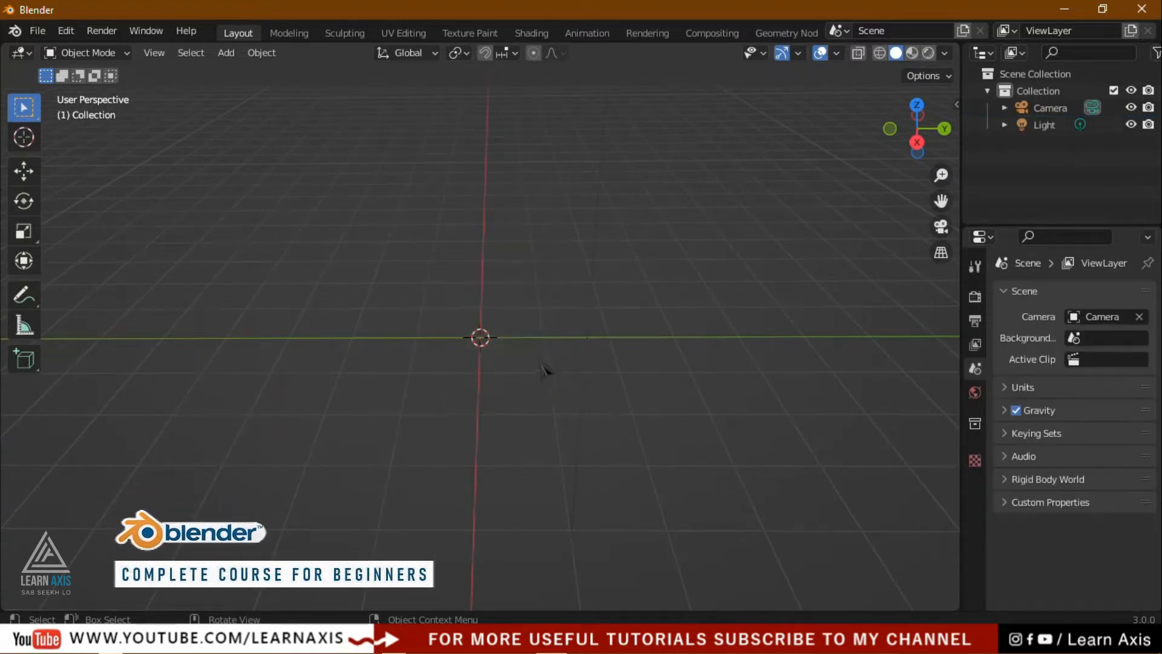
- Add a new cube mesh at the world origin and deselect it
{"action": "scroll", "coordinate": [545, 368], "scroll_direction": "down", "scroll_amount": 2}
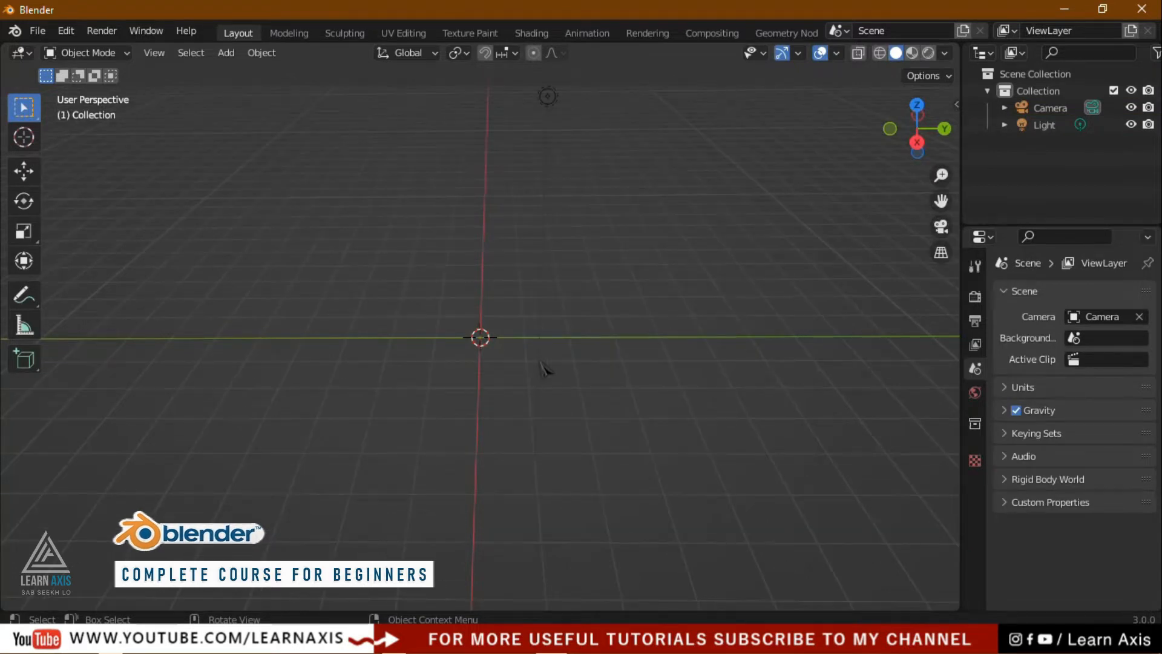
{"action": "key", "text": "shift+a"}
{"action": "mouse_move", "coordinate": [541, 366]}
{"action": "mouse_move", "coordinate": [539, 282]}
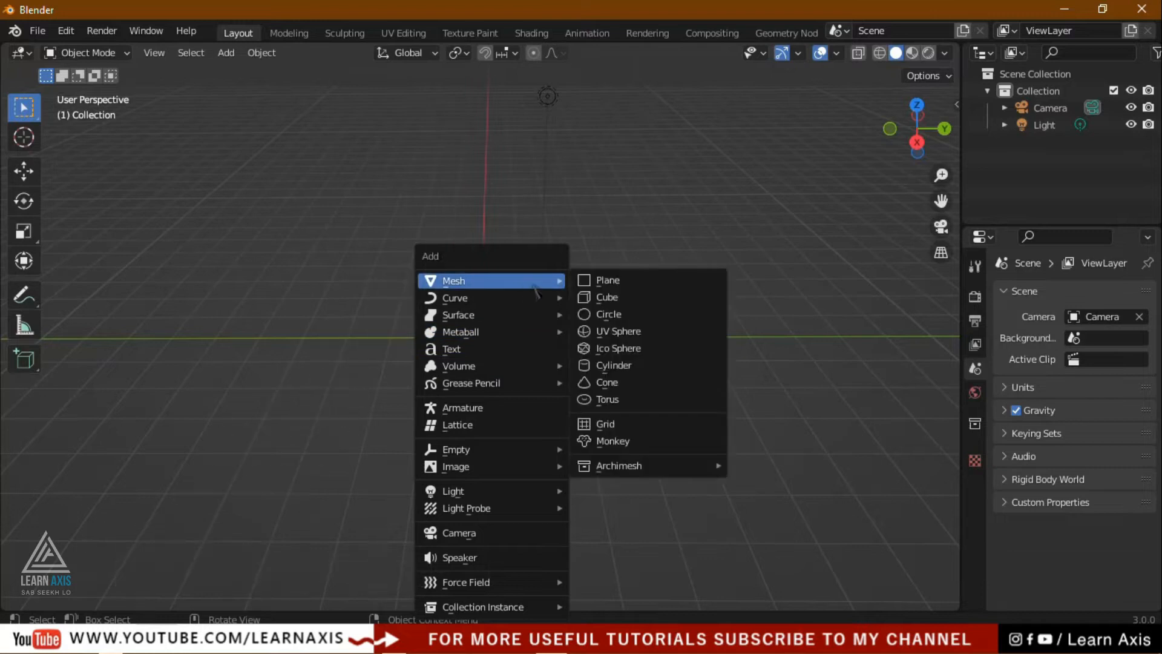
{"action": "left_click", "coordinate": [617, 297]}
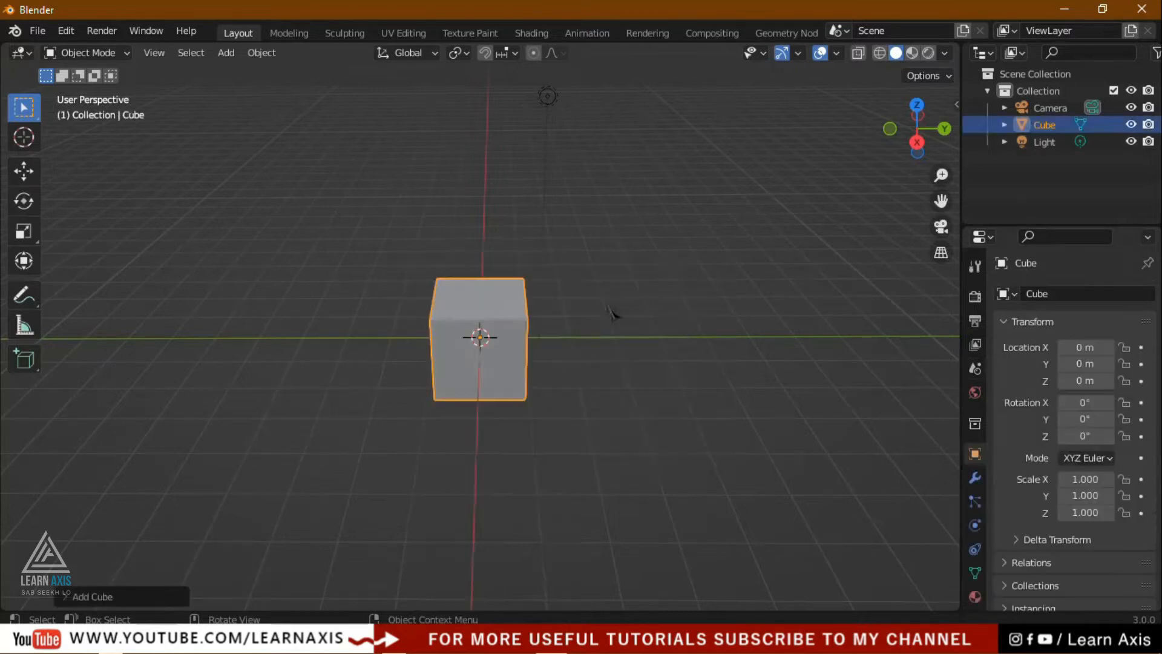
{"action": "left_click", "coordinate": [677, 412]}
{"action": "middle_click_drag", "start_coordinate": [677, 412], "coordinate": [671, 466]}
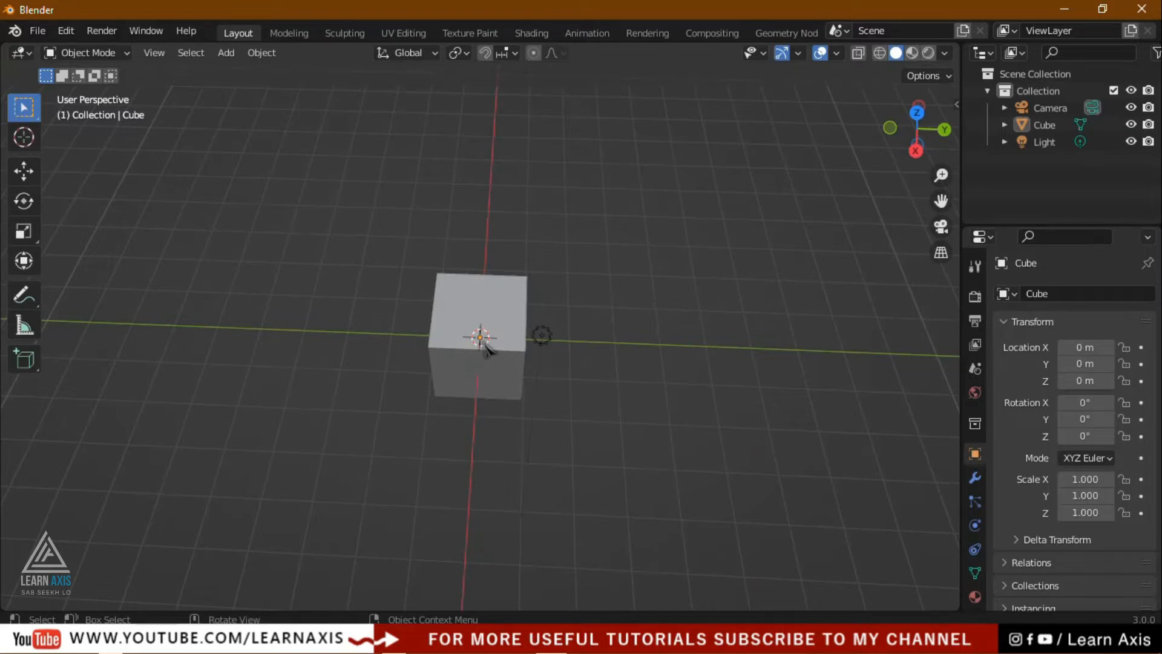
- Add a monkey mesh at the 3D cursor and scale it uniformly to about 1.17
{"action": "key", "text": "shift+a"}
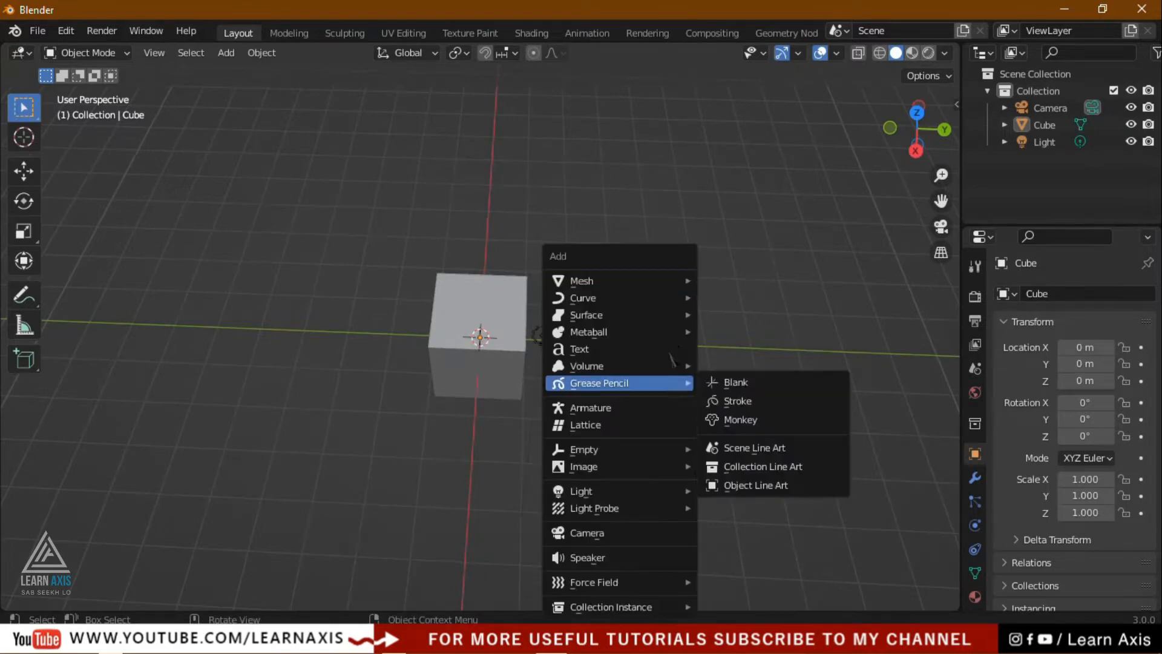
{"action": "mouse_move", "coordinate": [617, 280]}
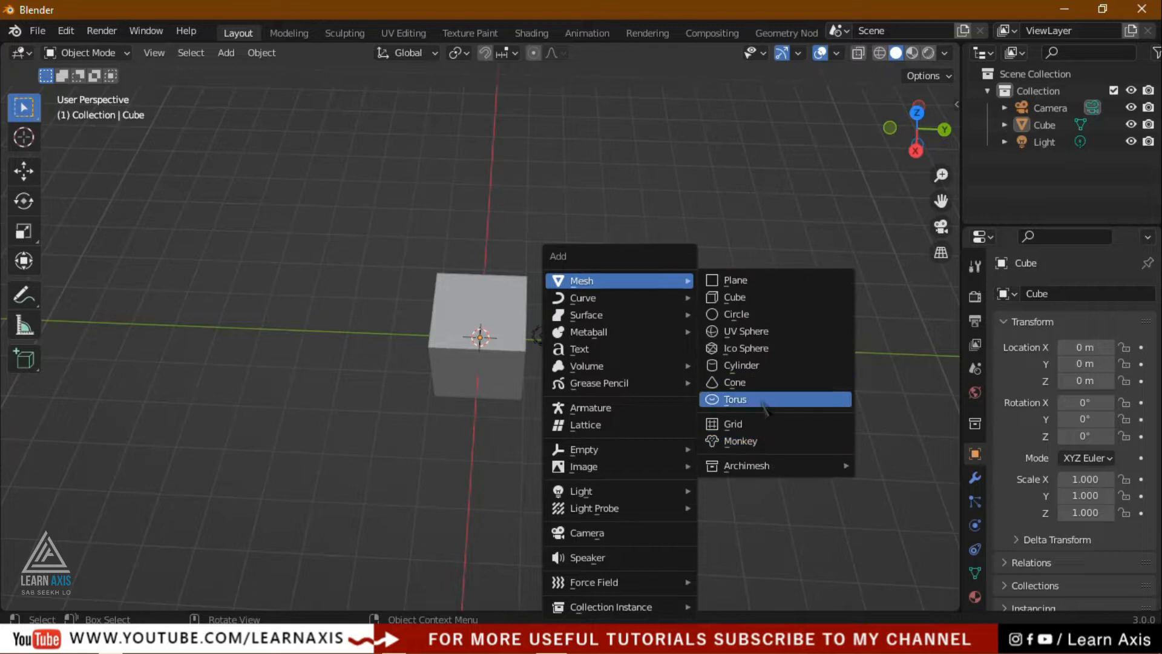
{"action": "left_click", "coordinate": [739, 440]}
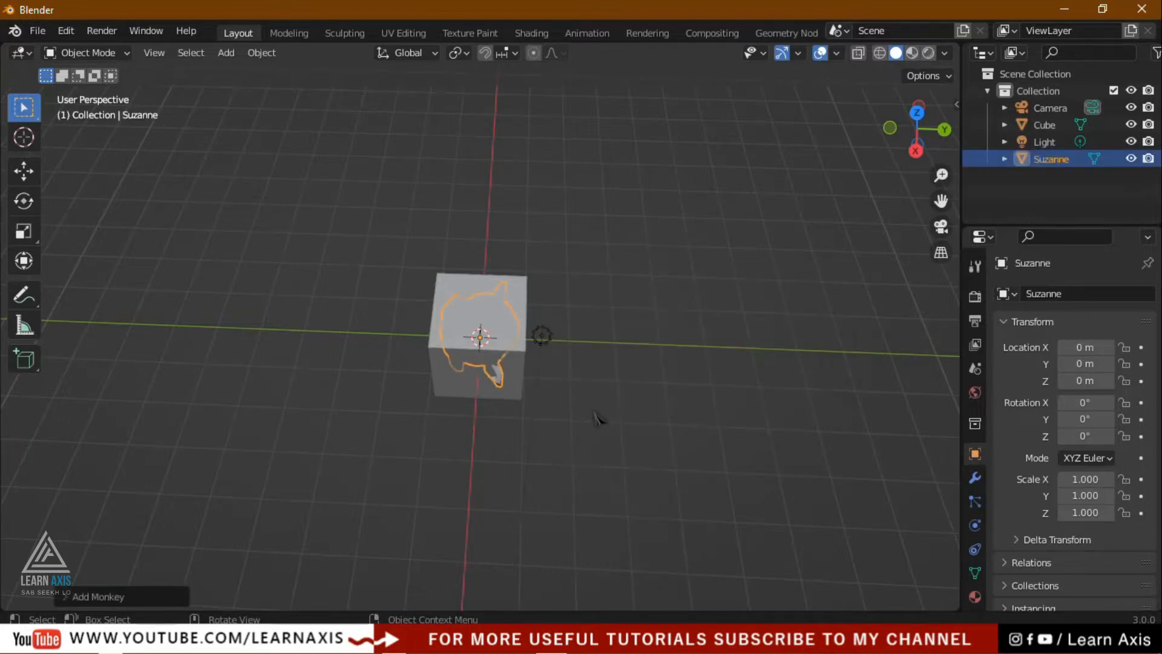
{"action": "key", "text": "s"}
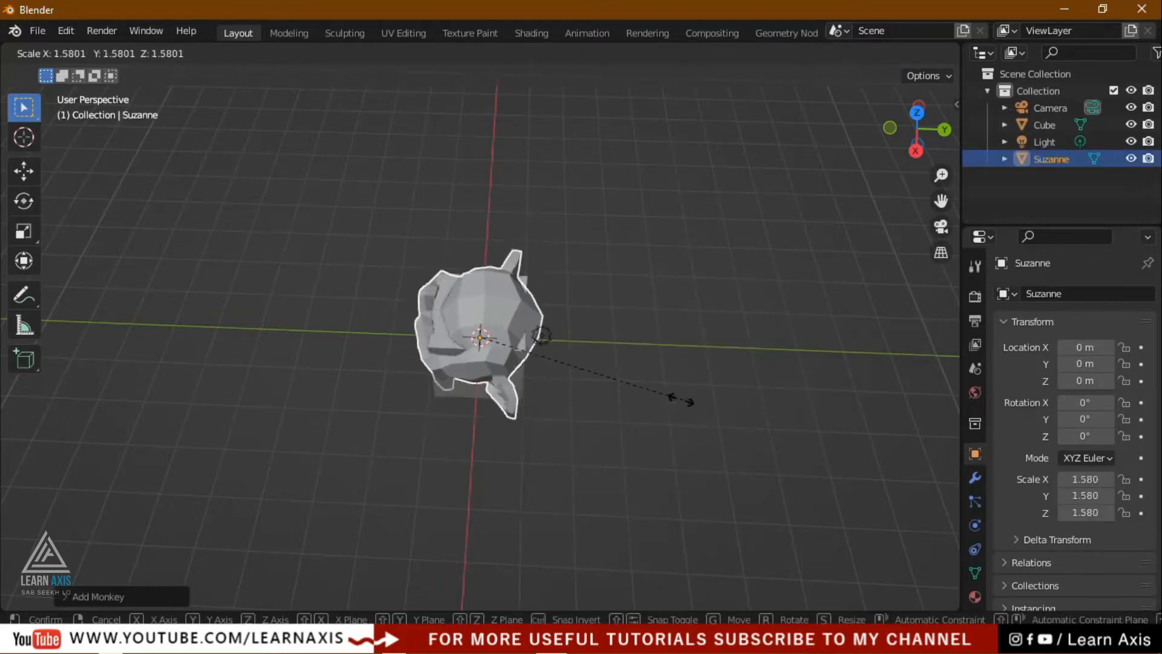
{"action": "left_click", "coordinate": [637, 394]}
{"action": "middle_click_drag", "start_coordinate": [677, 496], "coordinate": [701, 454]}
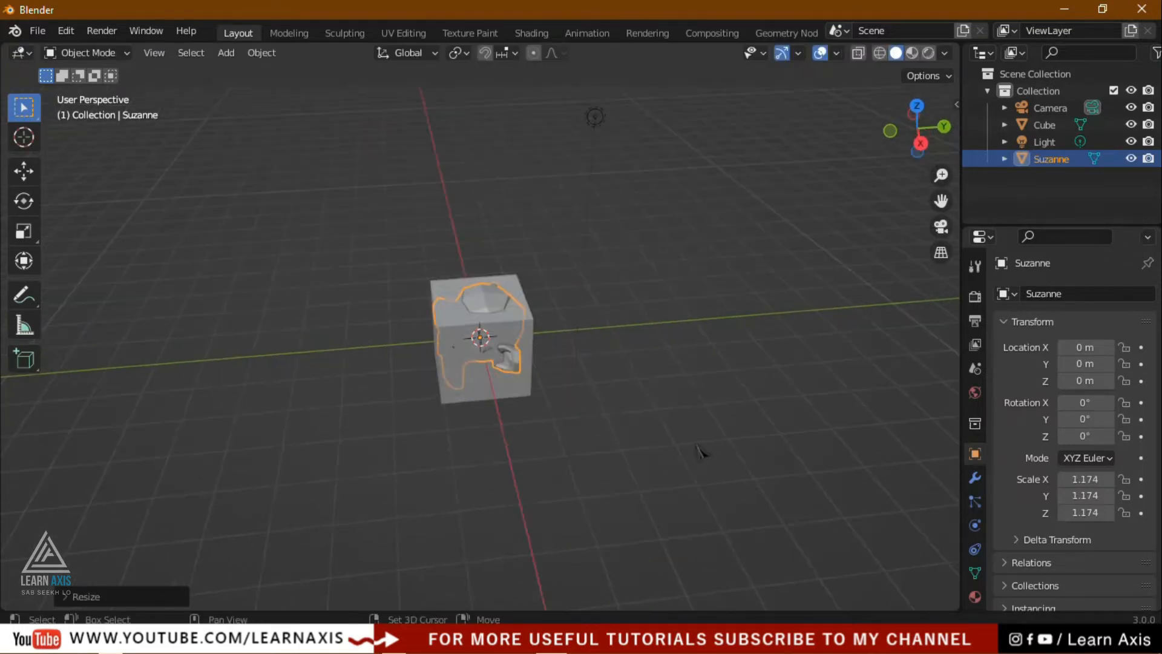
- Add a plane mesh at the 3D cursor and scale it uniformly to about 3.49
{"action": "key", "text": "shift+a"}
{"action": "mouse_move", "coordinate": [672, 283]}
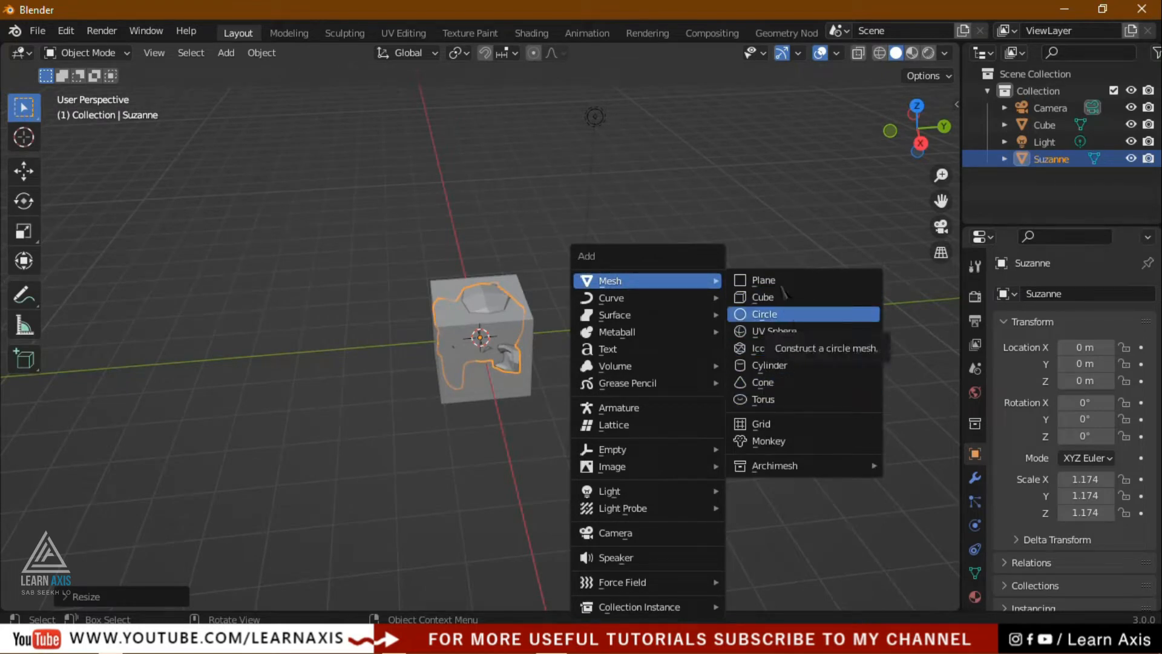
{"action": "left_click", "coordinate": [763, 280]}
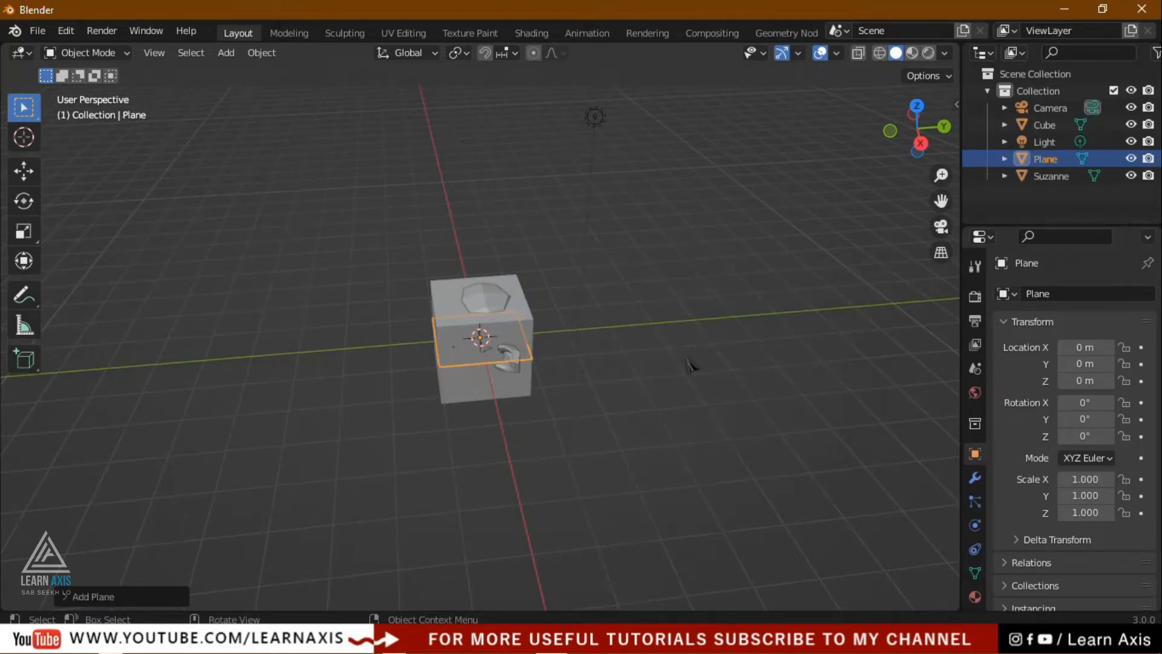
{"action": "key", "text": "s"}
{"action": "left_click", "coordinate": [230, 479]}
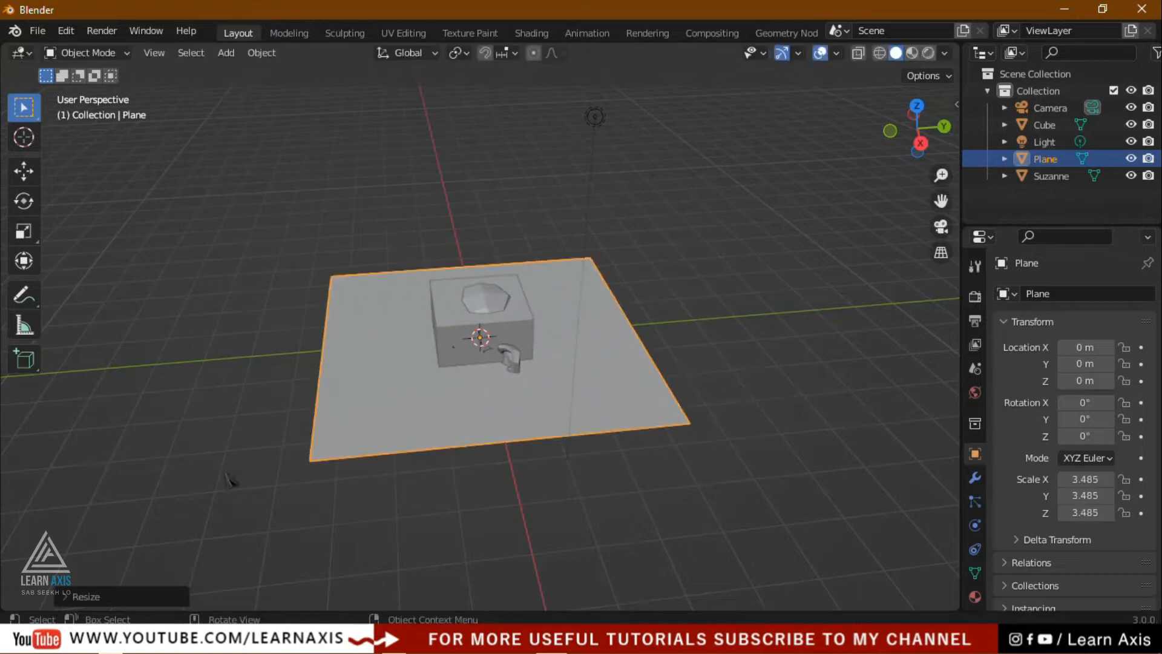
{"action": "middle_click_drag", "start_coordinate": [694, 524], "coordinate": [682, 428]}
{"action": "scroll", "coordinate": [682, 428], "scroll_direction": "down", "scroll_amount": 5}
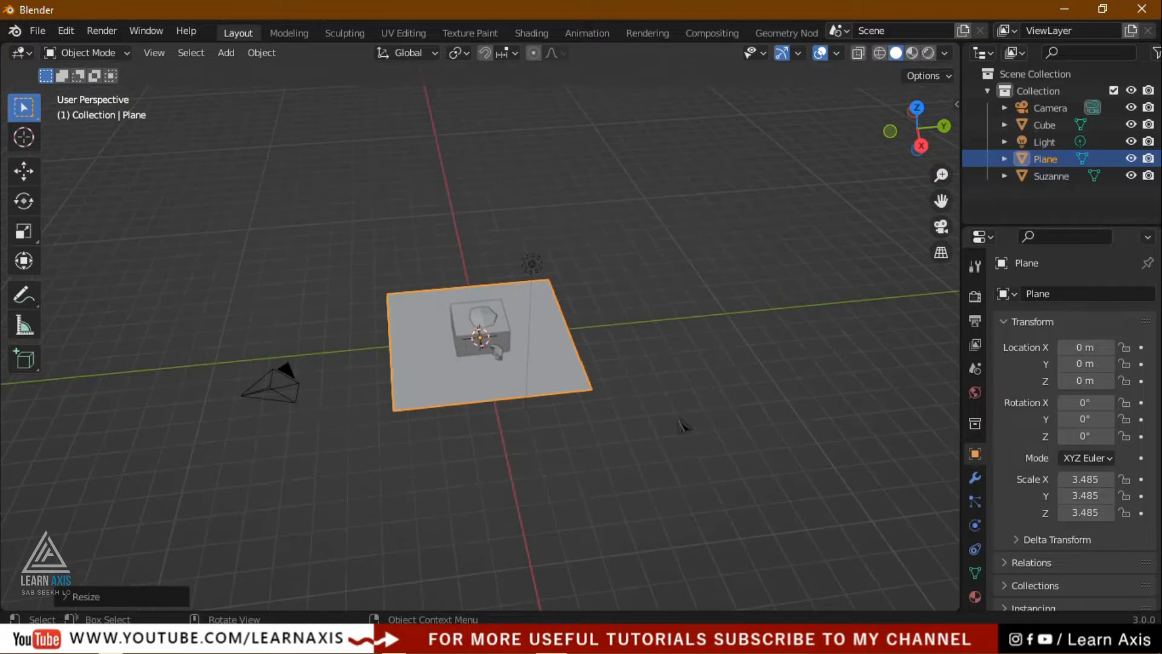
- Delete the plane, the monkey and the cube, leaving only the camera and light
{"action": "key", "text": "Delete"}
{"action": "left_click", "coordinate": [497, 365]}
{"action": "key", "text": "x"}
{"action": "left_click", "coordinate": [497, 360]}
{"action": "left_click", "coordinate": [497, 365]}
{"action": "key", "text": "x"}
{"action": "left_click", "coordinate": [498, 360]}
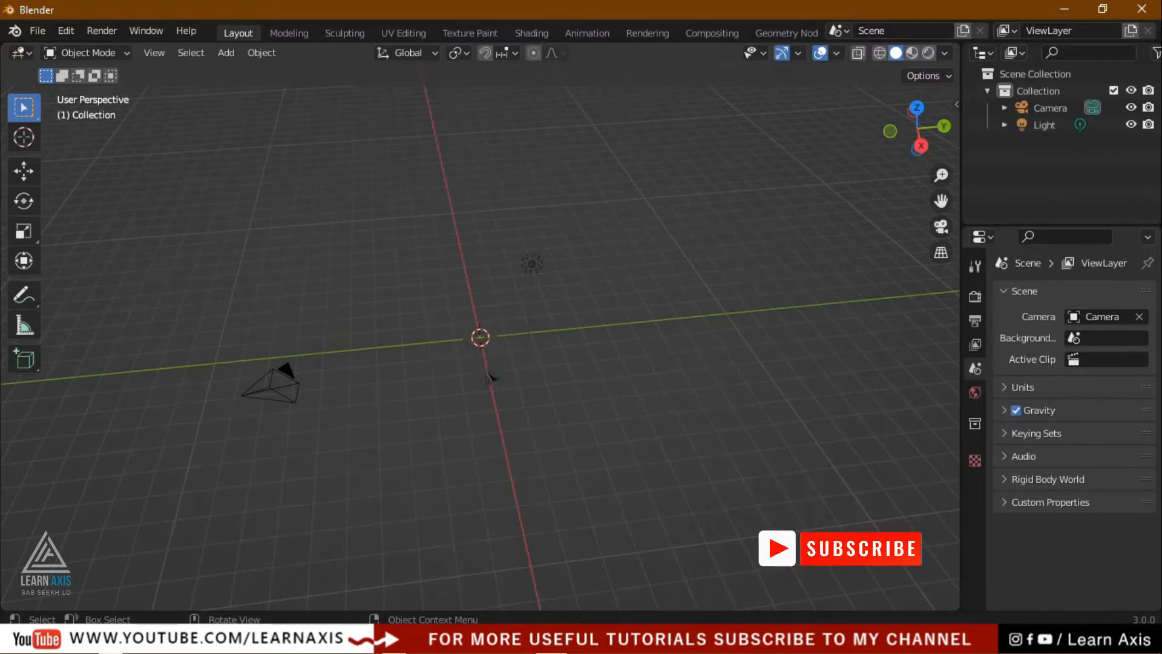
- Place the 3D cursor at about X 3.46, Y 7.59, Z -3.00 m and add a cube mesh there
{"action": "left_click", "coordinate": [24, 139]}
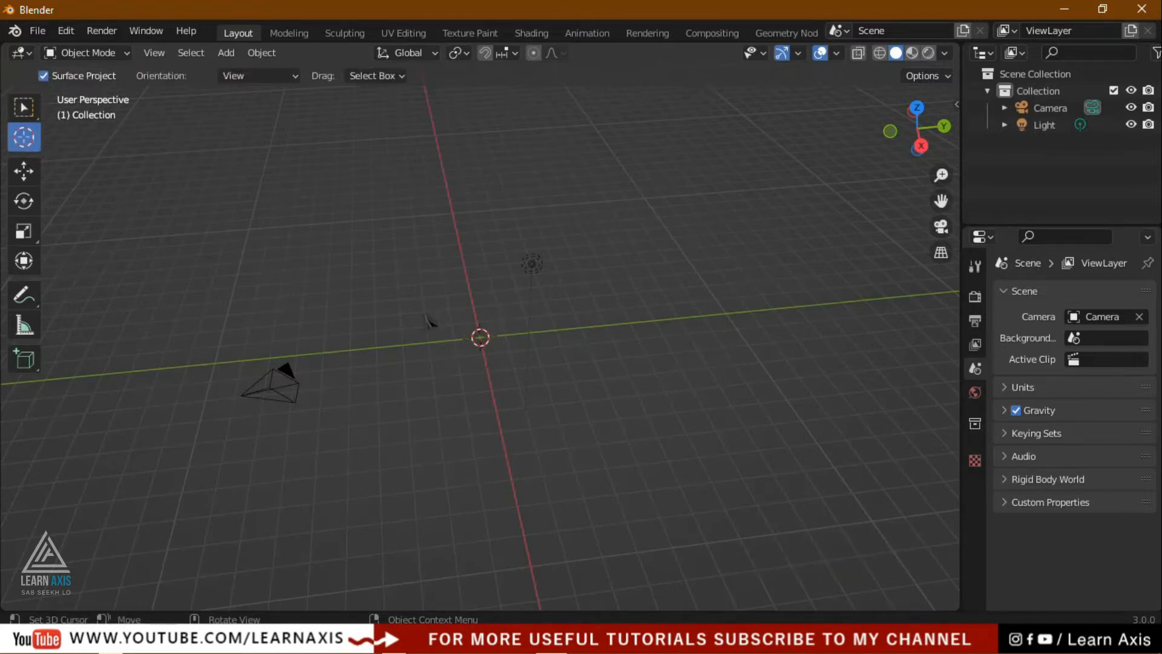
{"action": "left_click", "coordinate": [687, 434]}
{"action": "key", "text": "shift+a"}
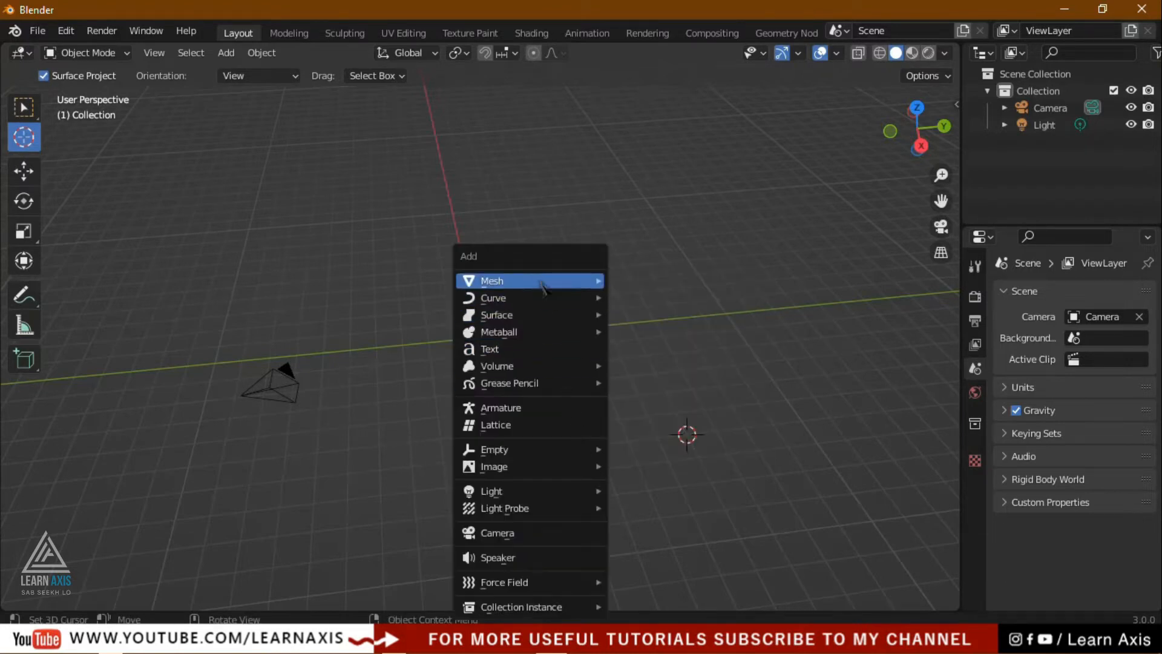
{"action": "mouse_move", "coordinate": [543, 287]}
{"action": "left_click", "coordinate": [667, 299]}
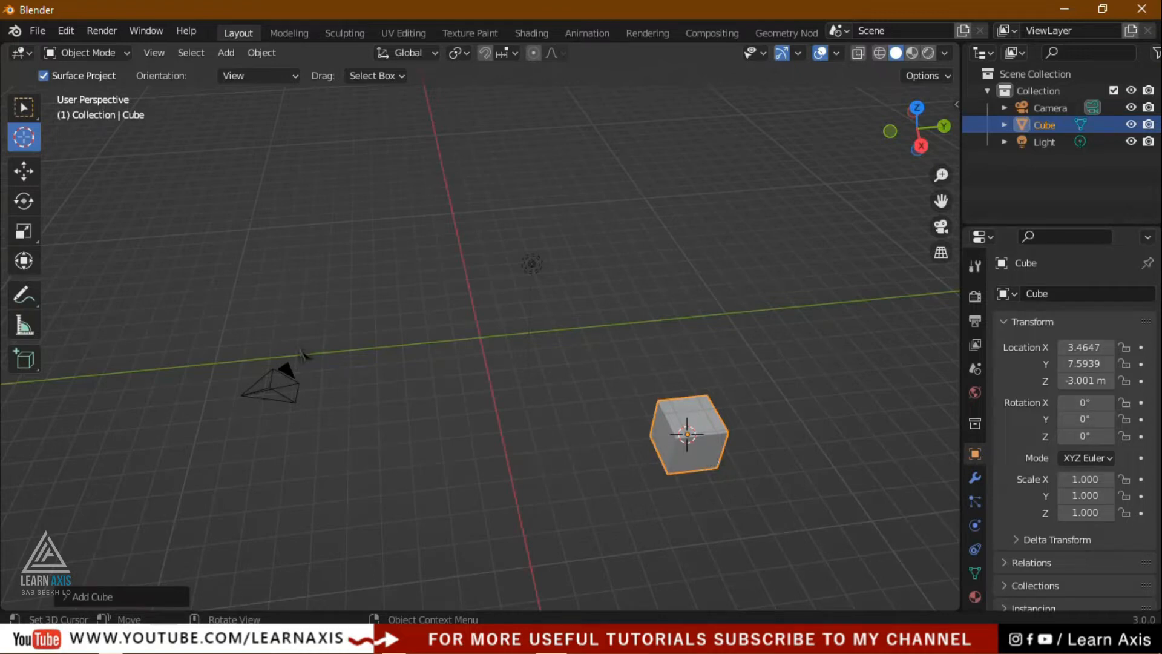
- Place the 3D cursor at about X -2.43, Y -4.61, Z 2.22 m and add a cylinder mesh there
{"action": "left_click", "coordinate": [353, 265]}
{"action": "key", "text": "shift+a"}
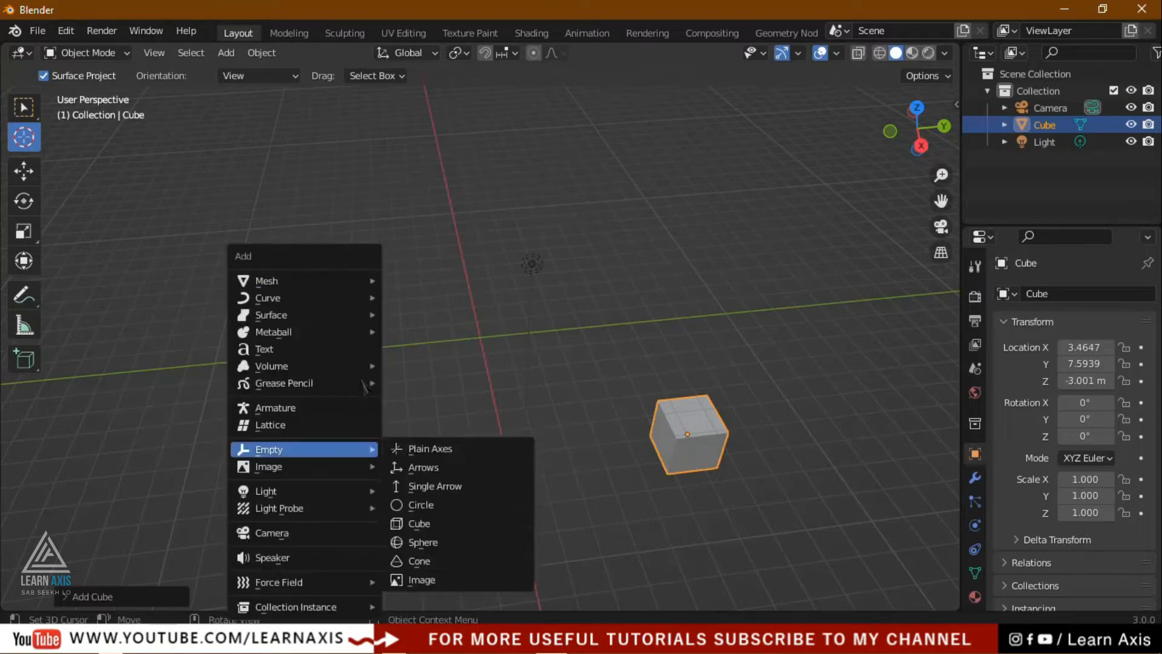
{"action": "mouse_move", "coordinate": [356, 282]}
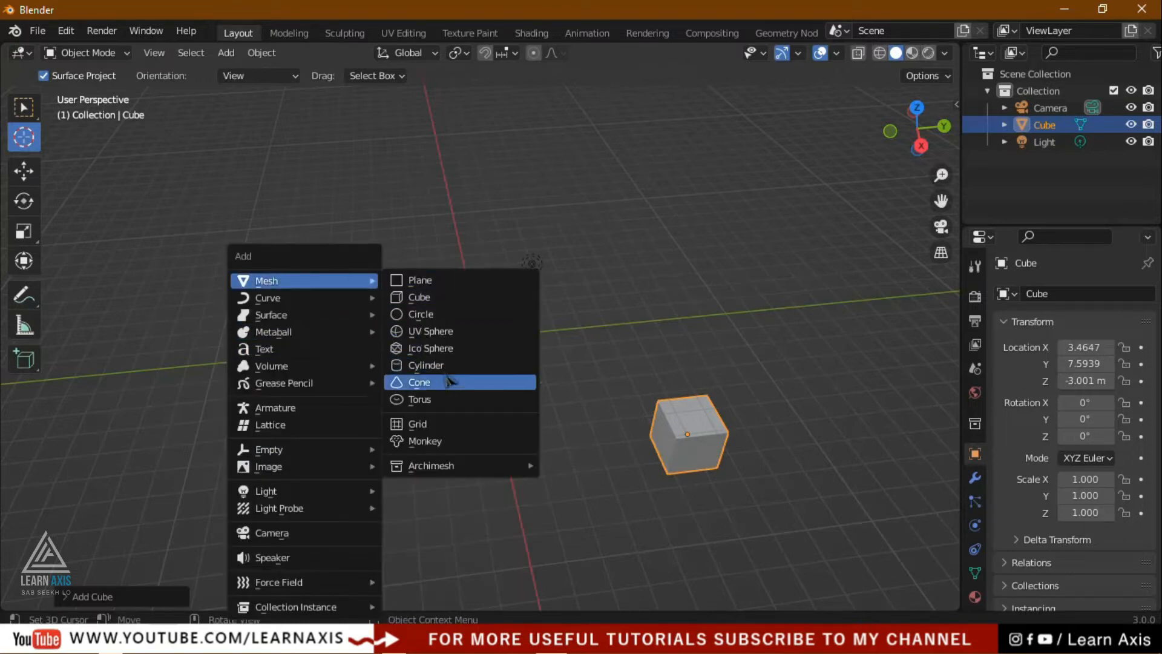
{"action": "left_click", "coordinate": [391, 366]}
- Reposition the 3D cursor in empty space beyond the light, away from the cylinder, and look up the object Snap options
{"action": "left_click", "coordinate": [391, 375]}
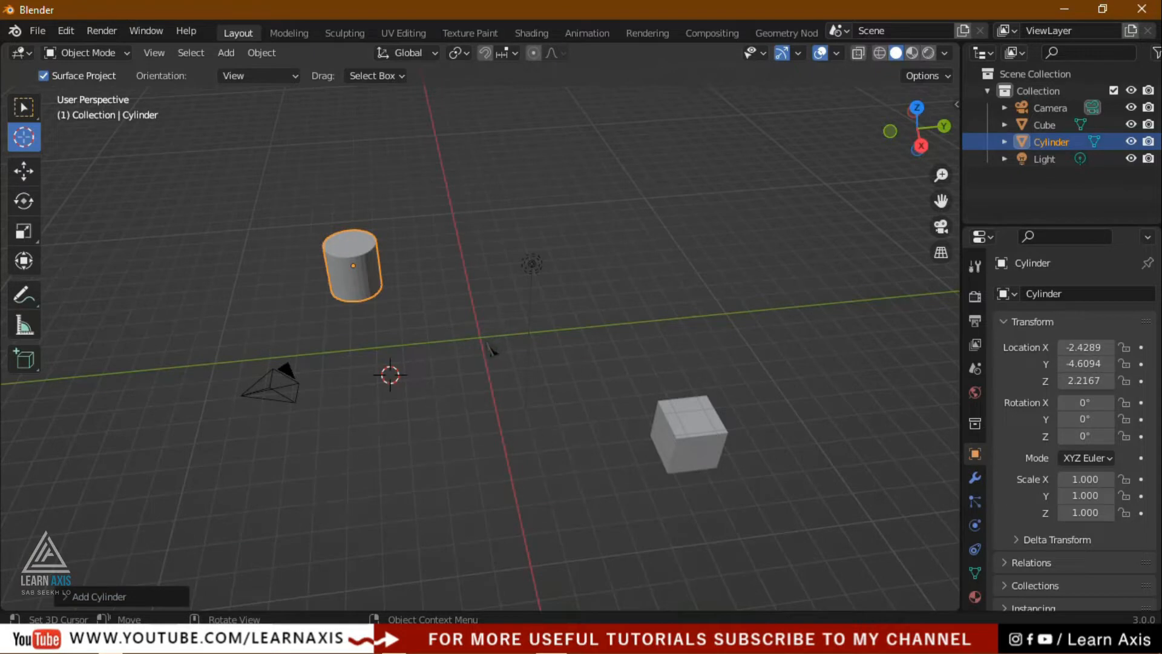
{"action": "left_click", "coordinate": [586, 298]}
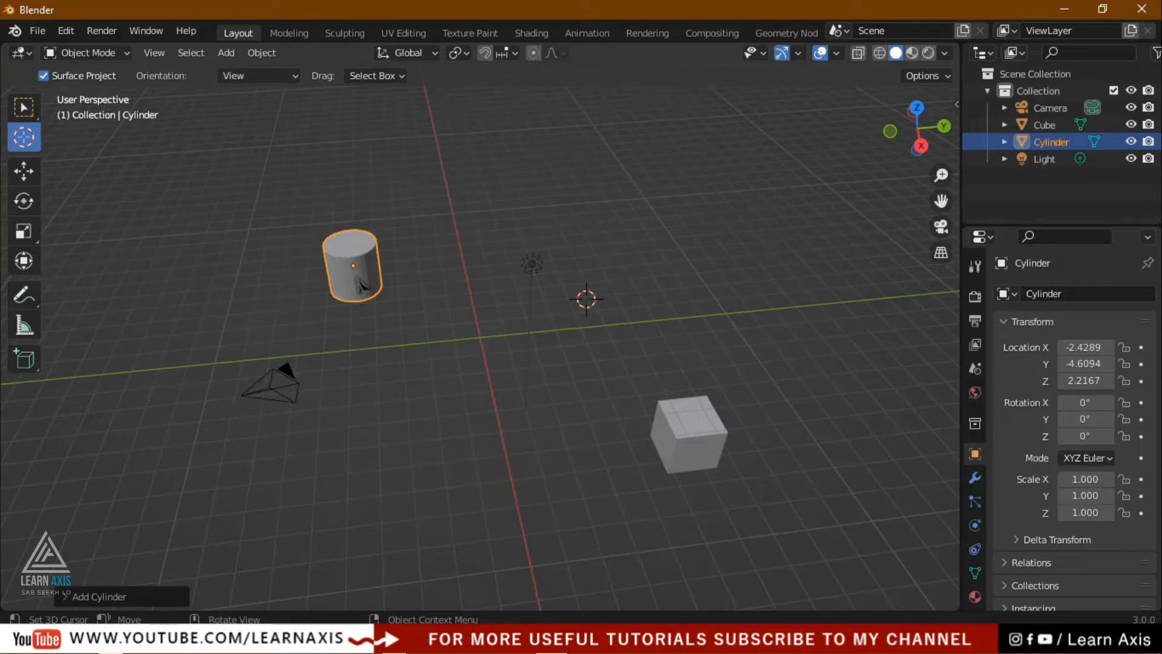
{"action": "left_click", "coordinate": [252, 57]}
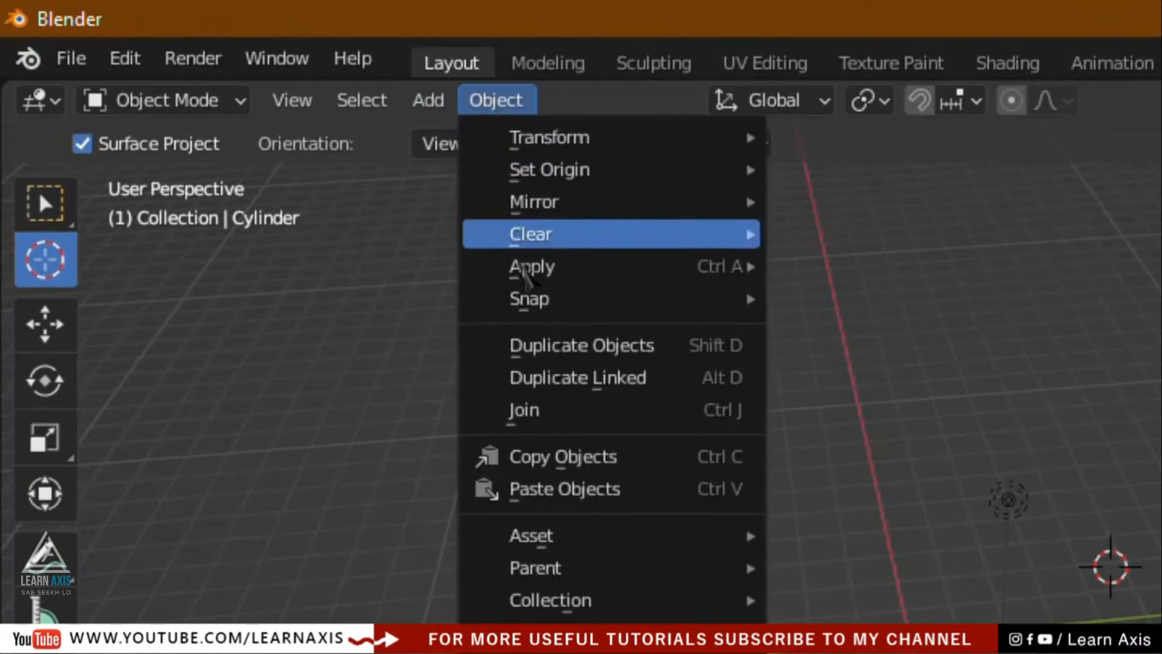
{"action": "mouse_move", "coordinate": [535, 305]}
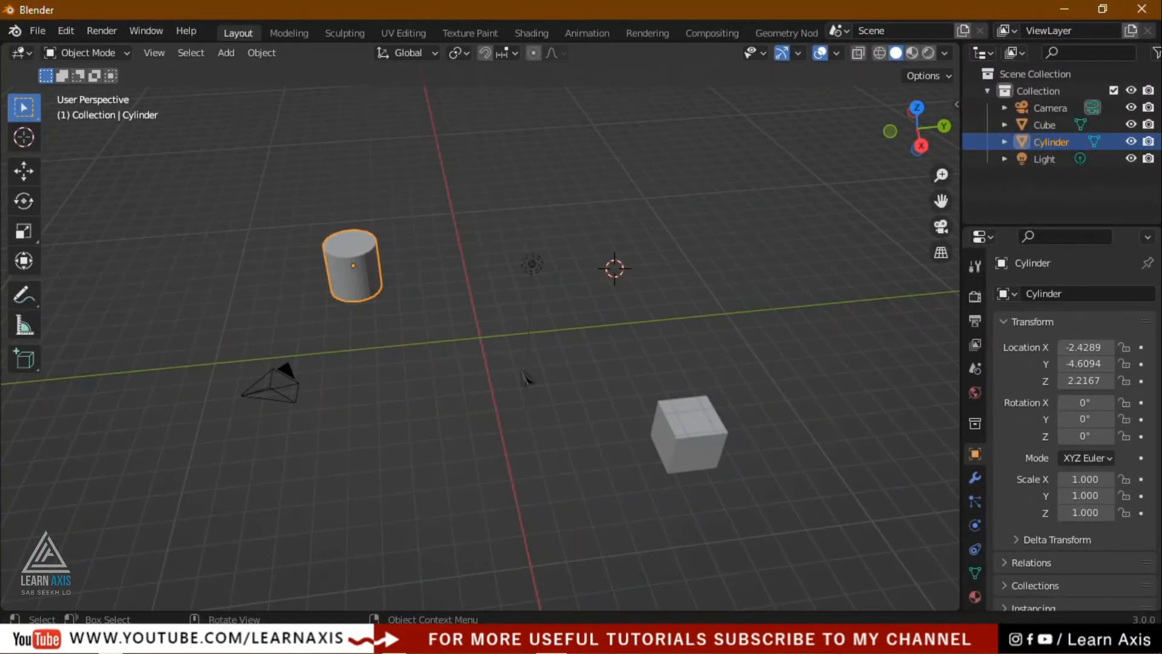
- Try snapping the cube to the 3D cursor and undo the move
{"action": "left_click", "coordinate": [695, 452]}
{"action": "left_click", "coordinate": [260, 53]}
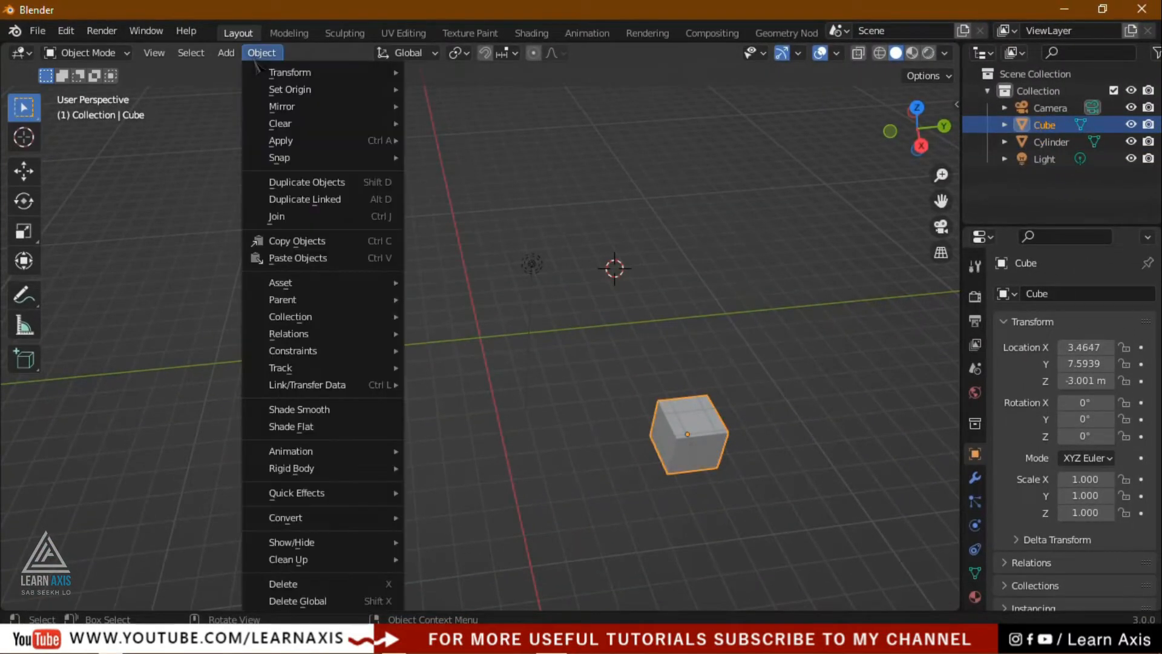
{"action": "mouse_move", "coordinate": [315, 158]}
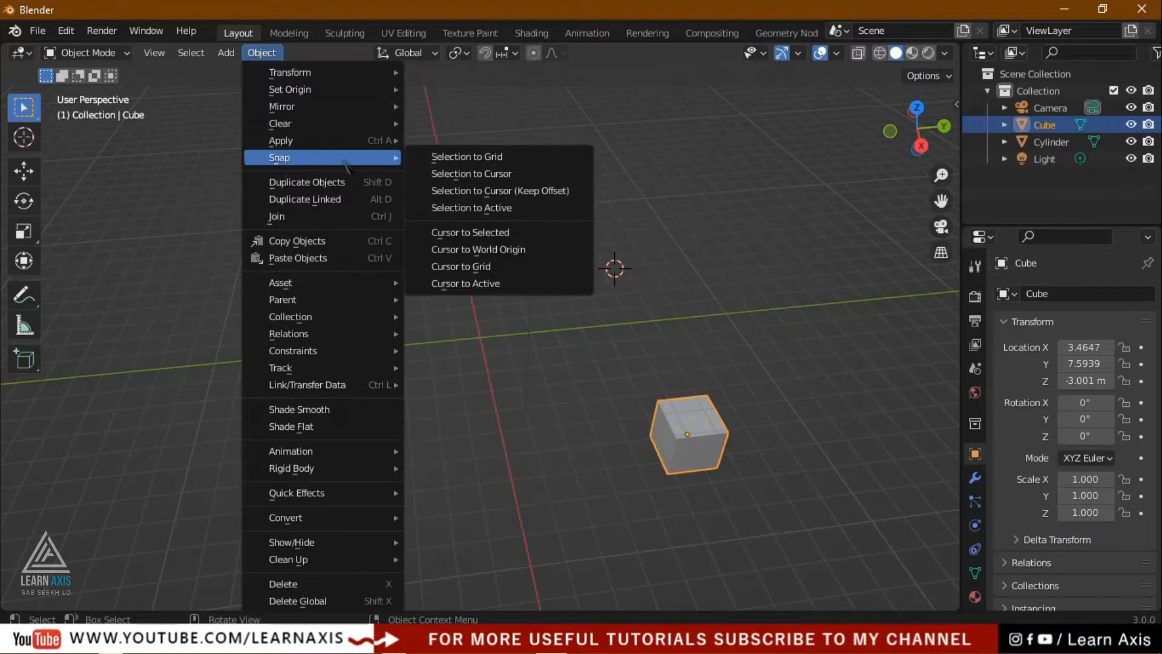
{"action": "left_click", "coordinate": [472, 174]}
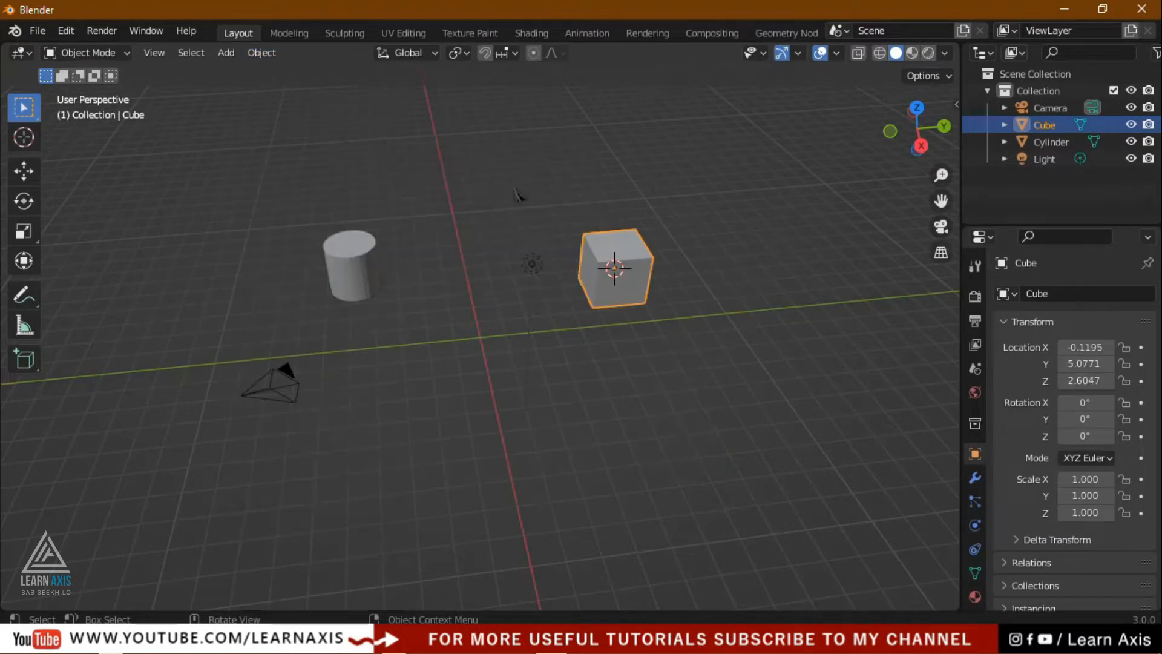
{"action": "key", "text": "ctrl+z"}
{"action": "key", "text": "ctrl+z"}
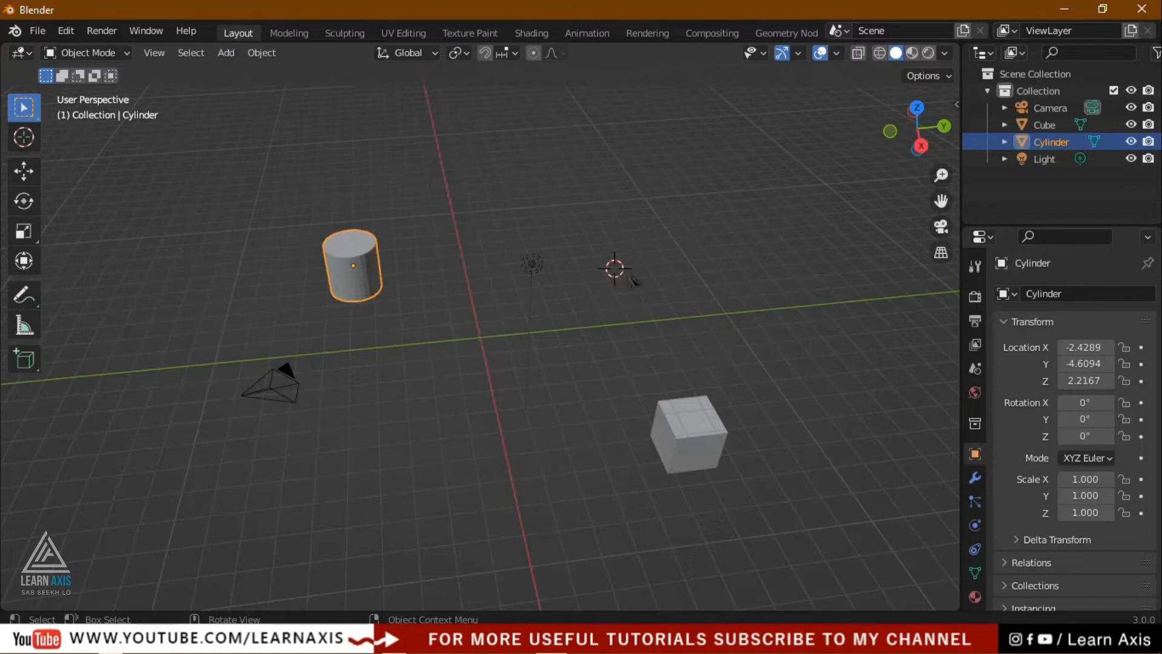
- Snap the 3D cursor to the selected cylinder
{"action": "left_click", "coordinate": [260, 54]}
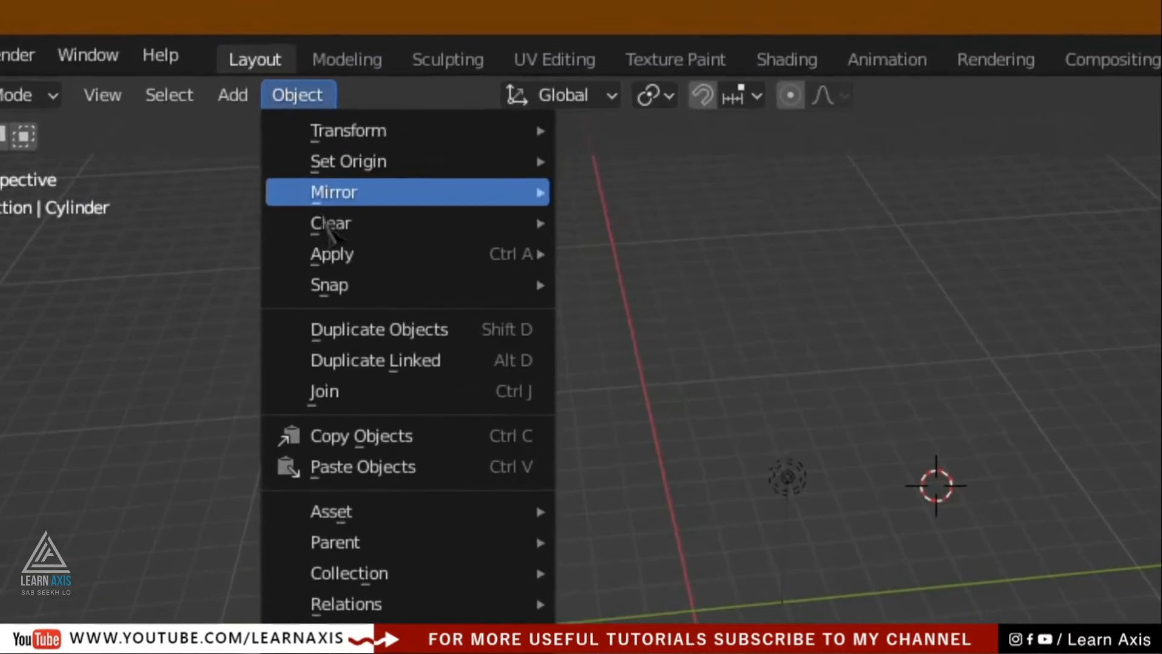
{"action": "mouse_move", "coordinate": [299, 159]}
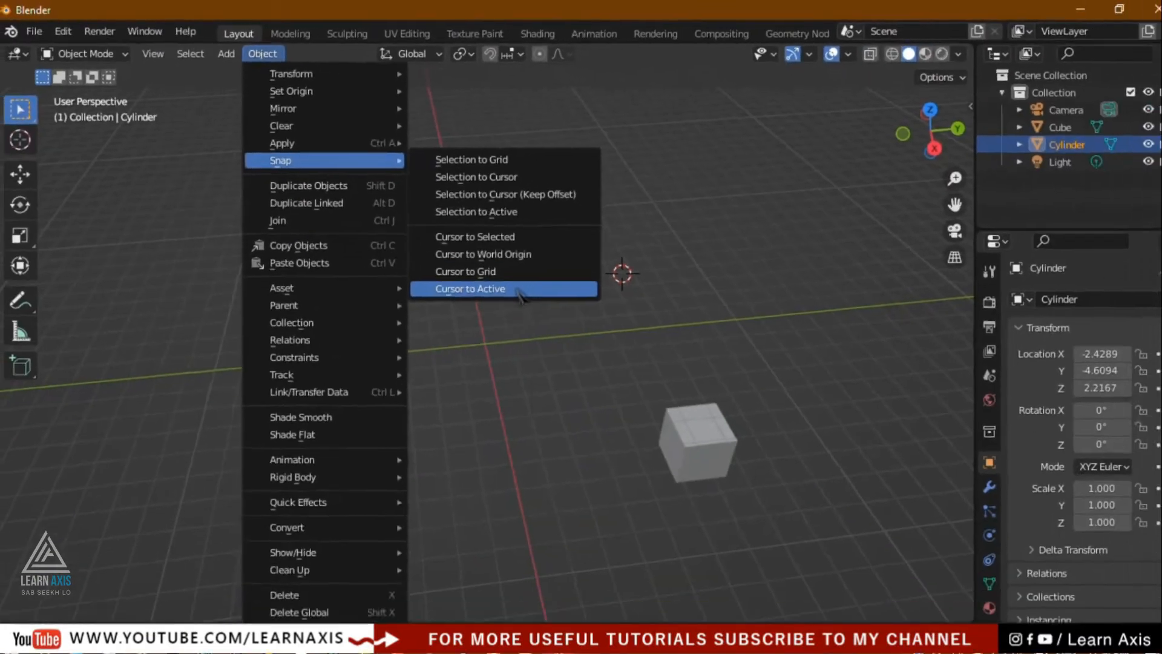
{"action": "left_click", "coordinate": [702, 467]}
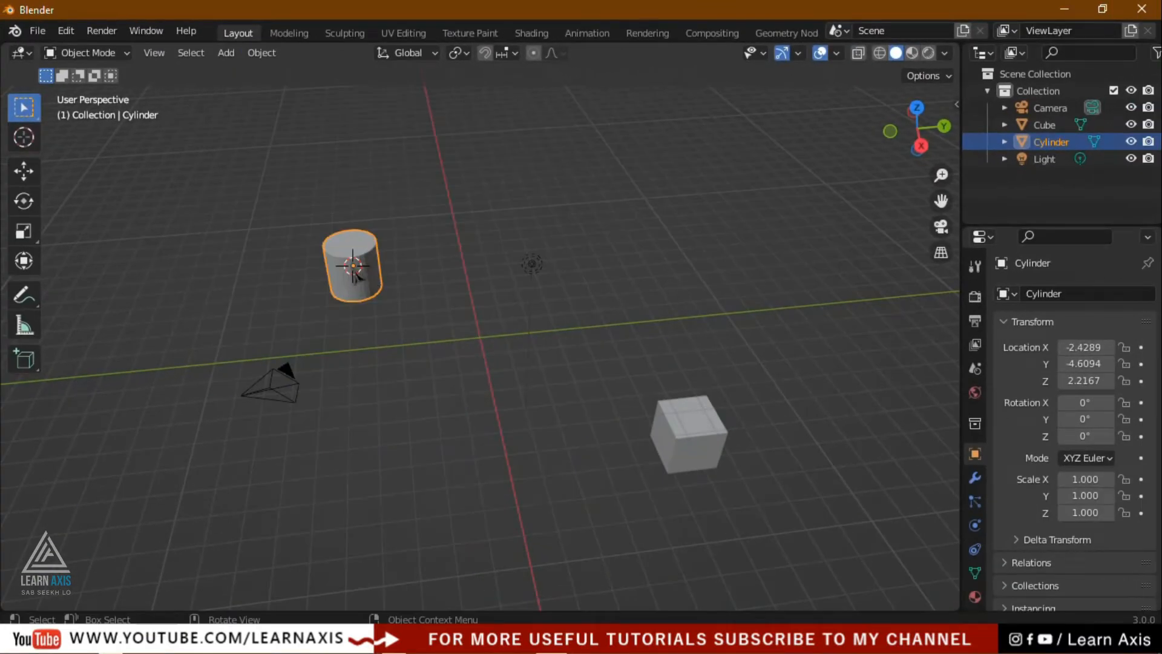
- Undo the recent changes back to before the cylinder was added, and select the cube
{"action": "key", "text": "ctrl+z"}
{"action": "key", "text": "ctrl+z"}
{"action": "key", "text": "ctrl+z"}
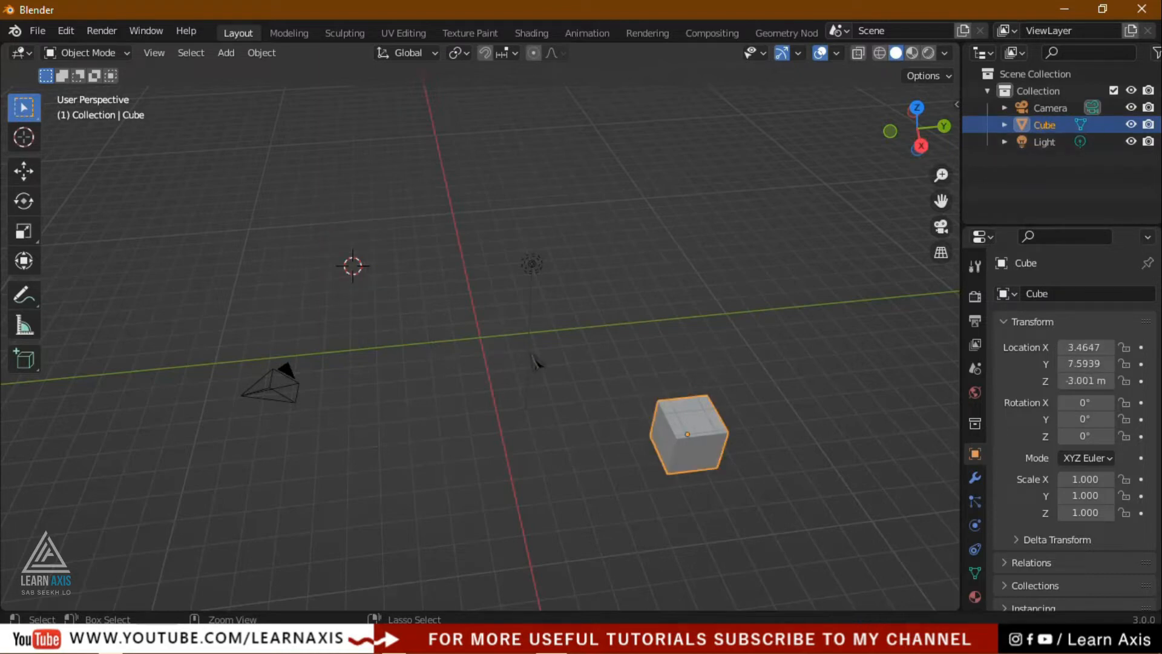
{"action": "left_click", "coordinate": [785, 438]}
{"action": "left_click", "coordinate": [714, 450]}
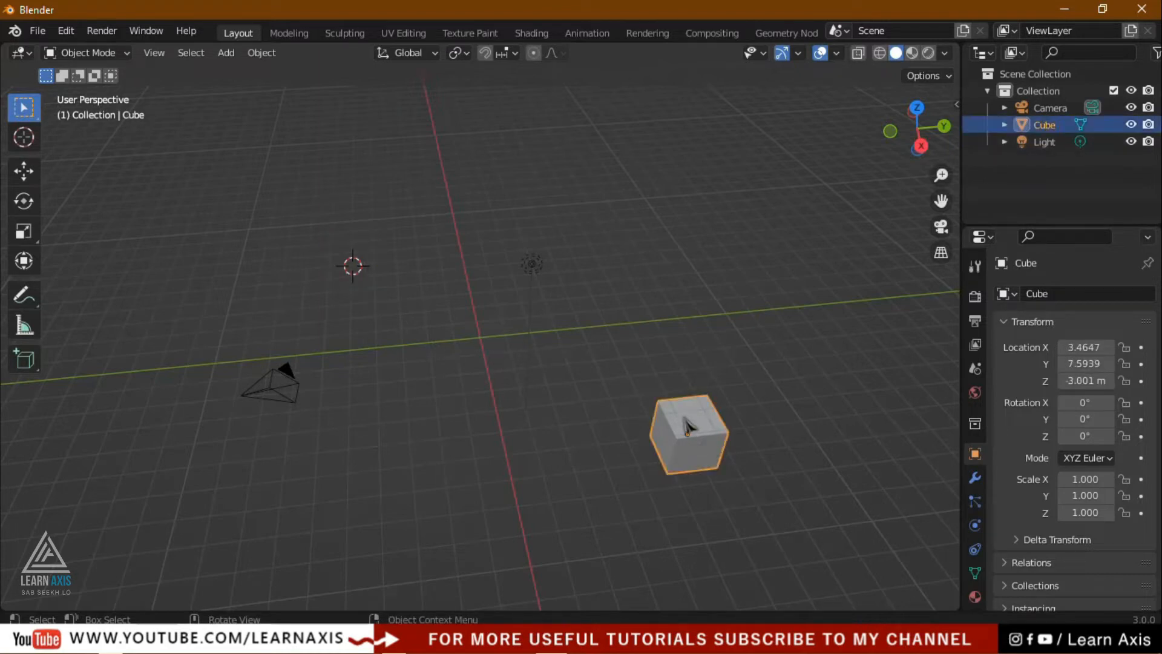
{"action": "key", "text": "alt+a"}
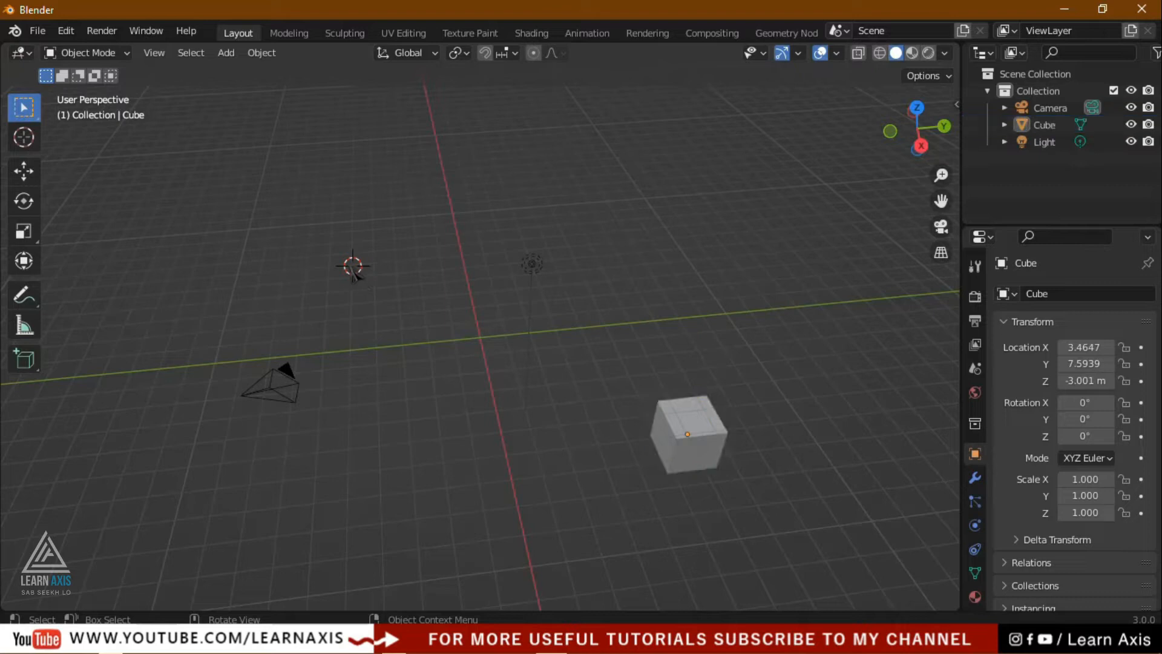
{"action": "left_click", "coordinate": [708, 454]}
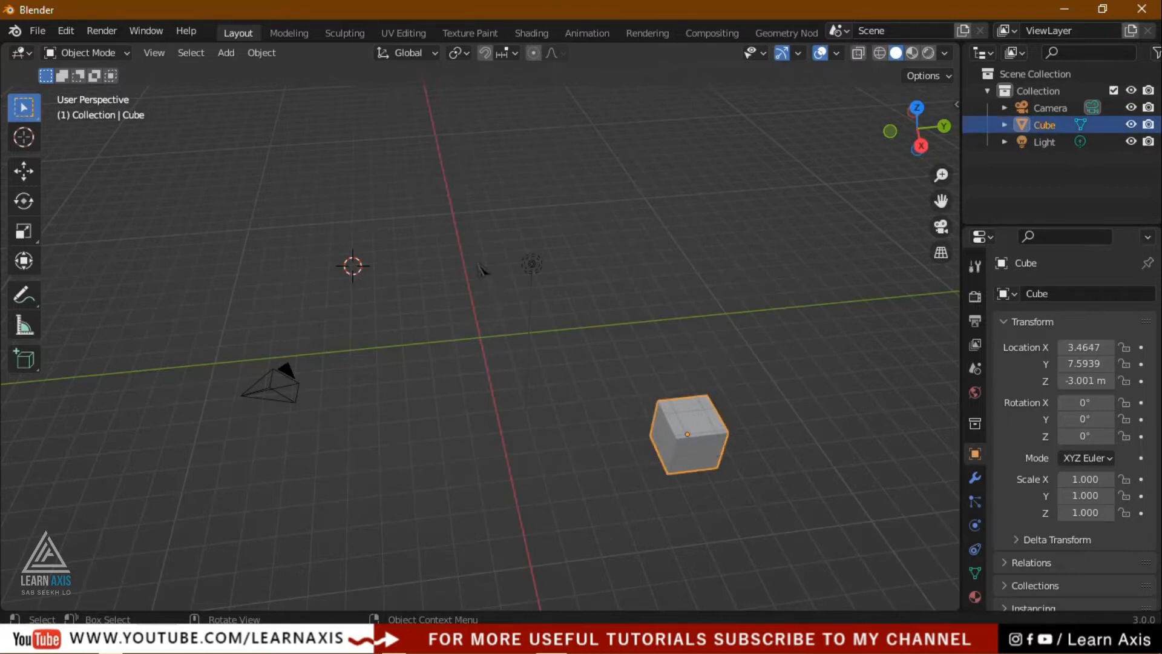
- Snap the 3D cursor to the selected cube
{"action": "key", "text": "shift+s"}
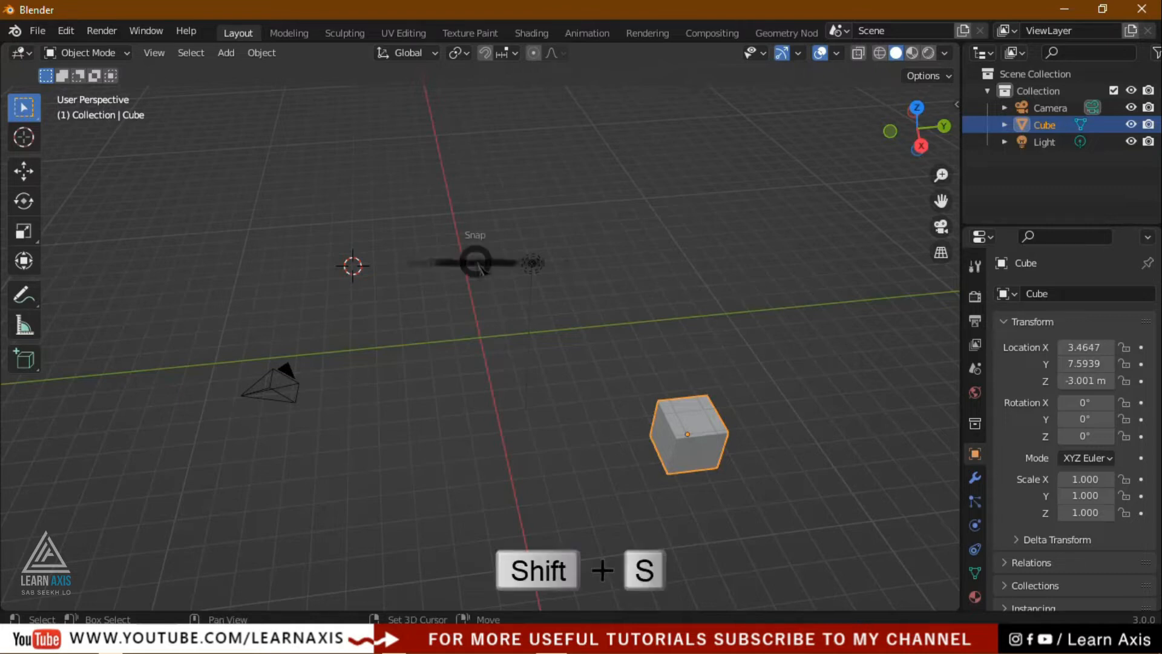
{"action": "key", "text": "shift+s"}
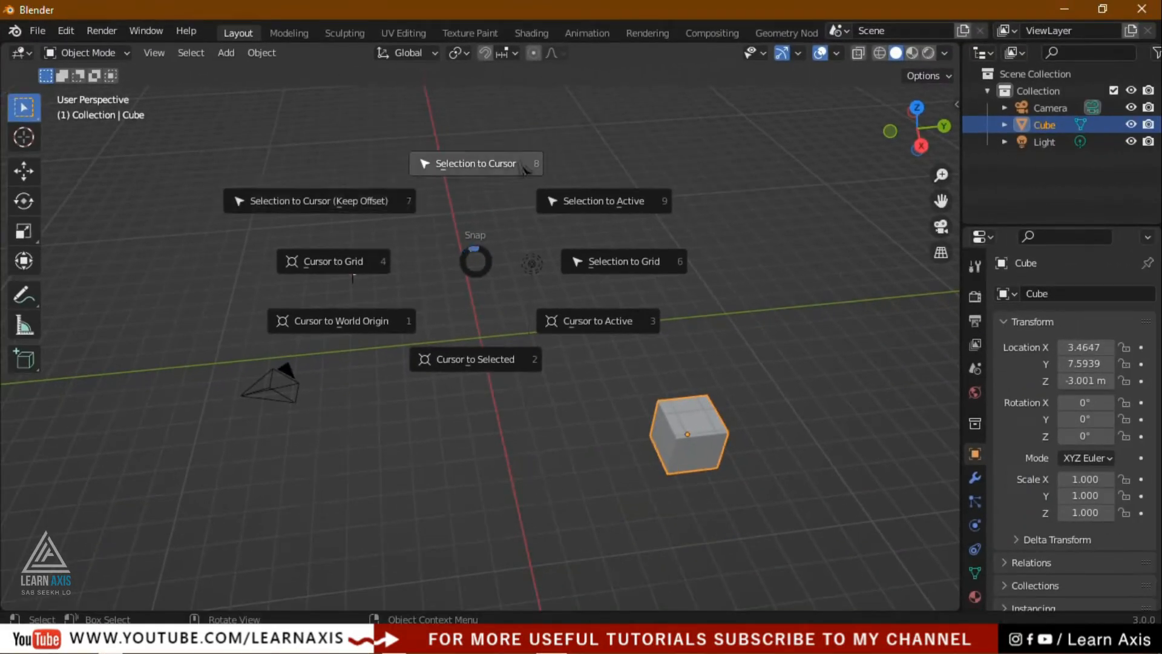
{"action": "left_click", "coordinate": [499, 374]}
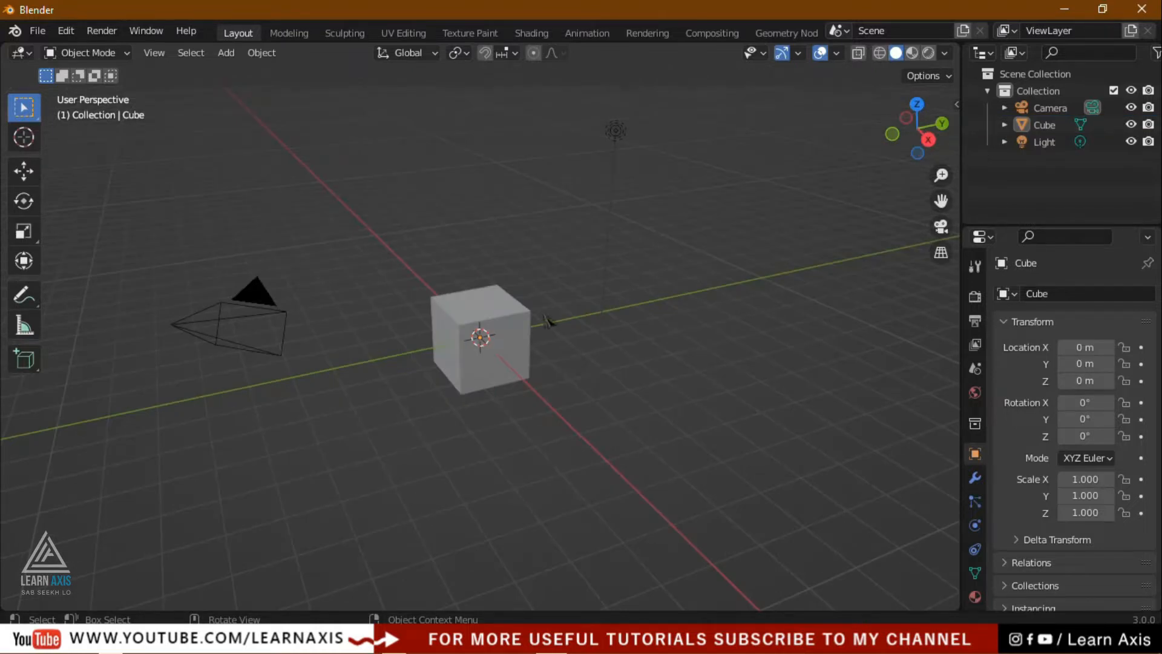
- Select the cube at the world origin and turn off the 3D cursor in the viewport overlays
{"action": "left_click", "coordinate": [500, 362]}
{"action": "middle_click_drag", "start_coordinate": [569, 351], "coordinate": [561, 388]}
{"action": "scroll", "coordinate": [561, 387], "scroll_direction": "up", "scroll_amount": 4}
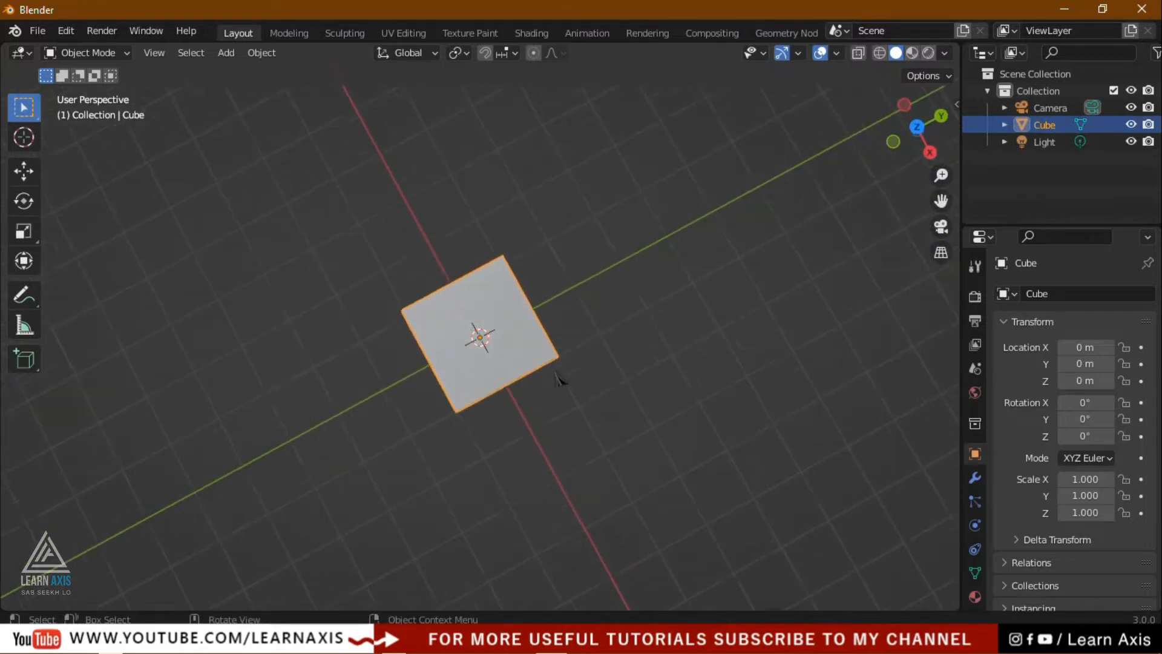
{"action": "scroll", "coordinate": [558, 378], "scroll_direction": "up", "scroll_amount": 1}
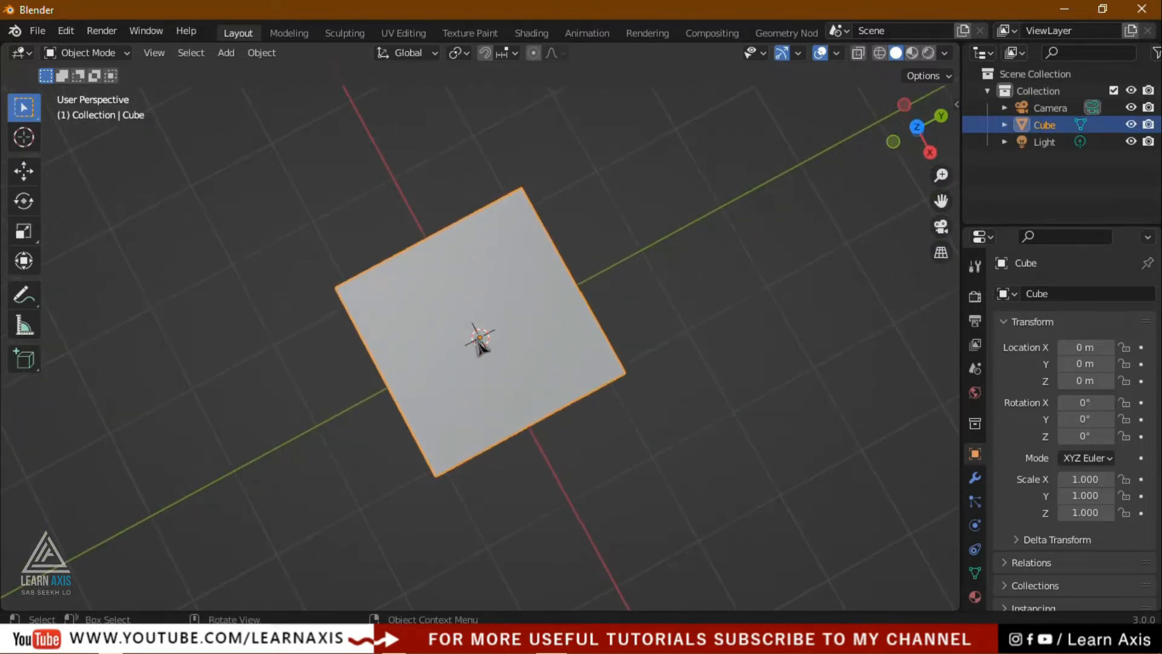
{"action": "scroll", "coordinate": [486, 351], "scroll_direction": "down", "scroll_amount": 1}
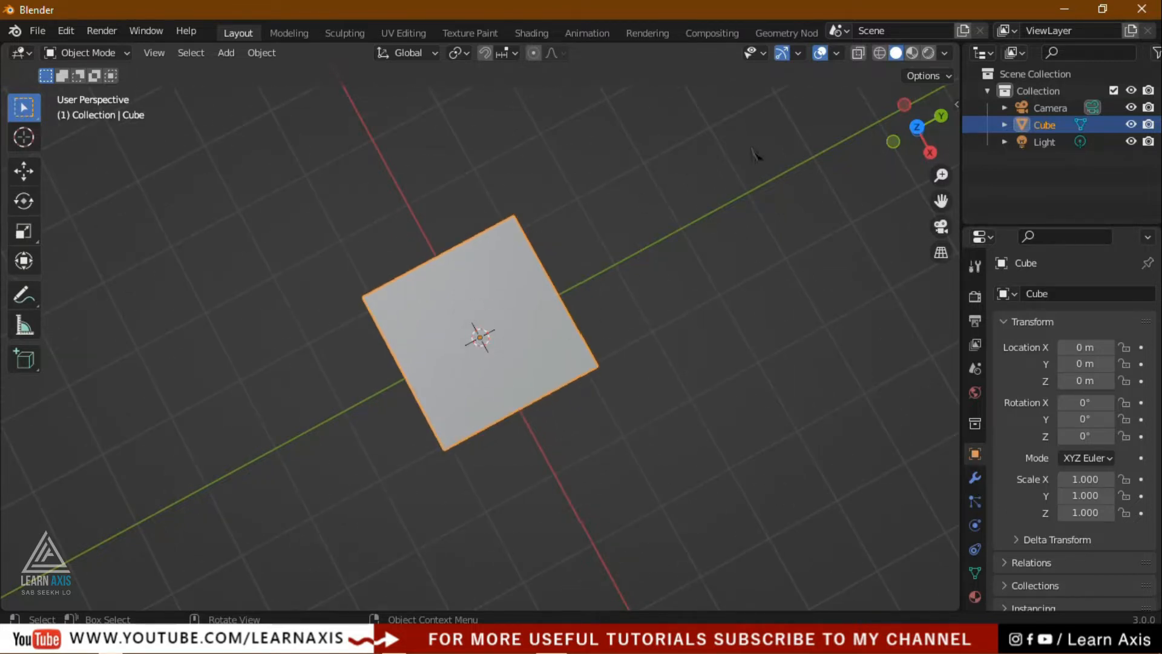
{"action": "left_click", "coordinate": [799, 55]}
{"action": "left_click", "coordinate": [837, 57]}
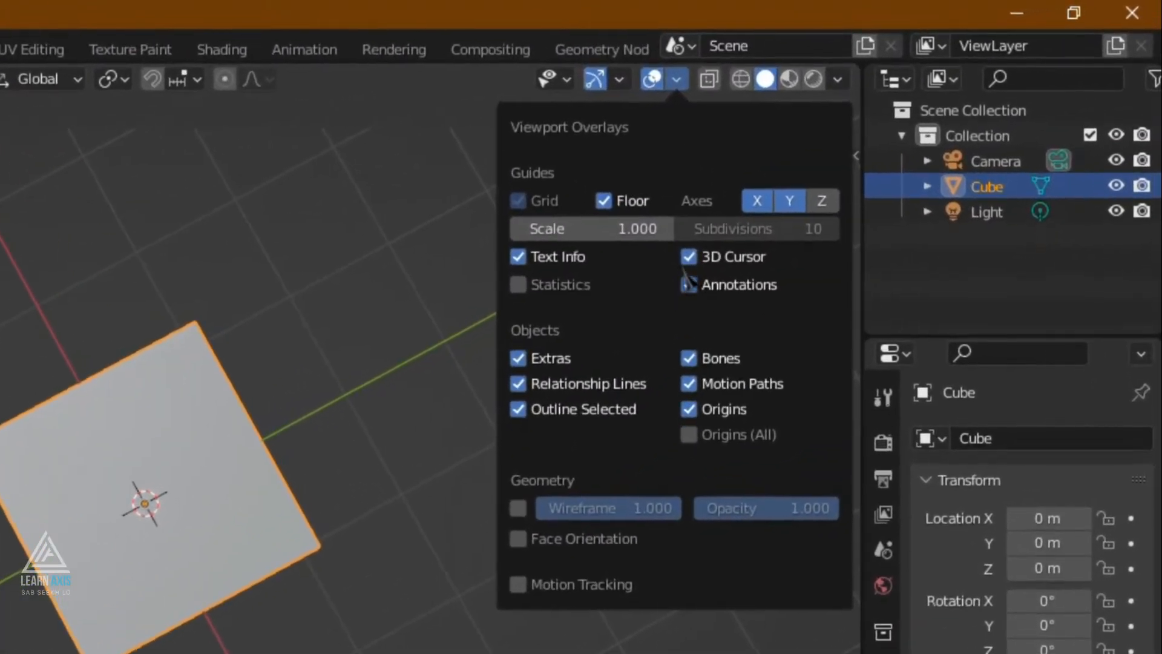
{"action": "left_click", "coordinate": [690, 258]}
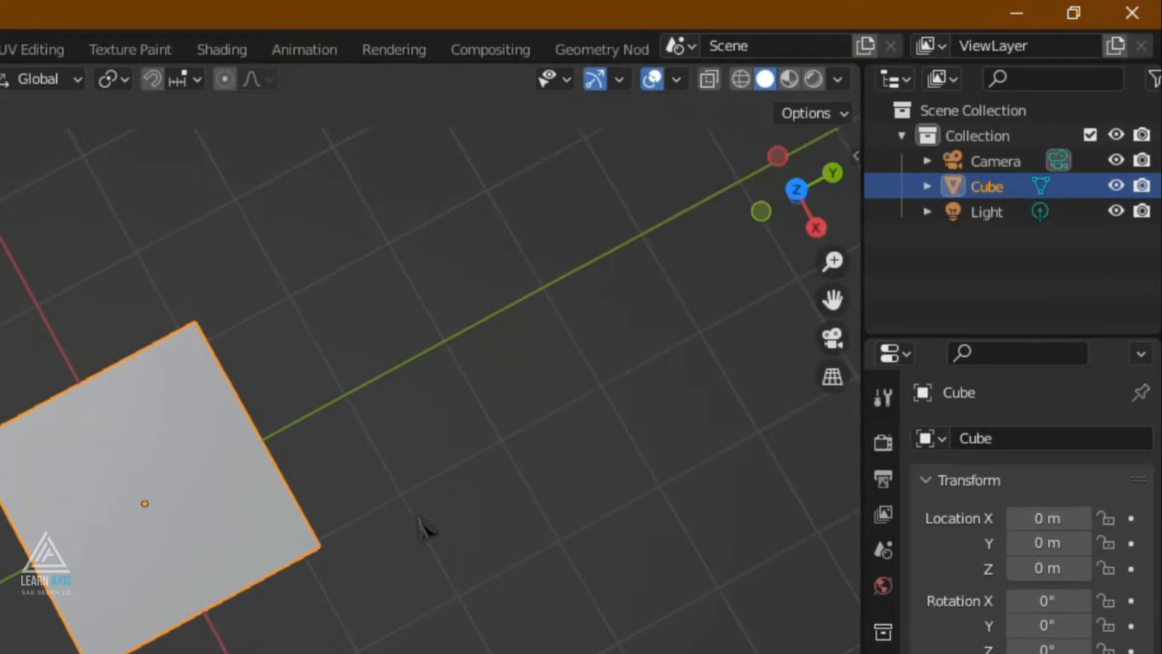
- Examine the cube's origin point up close, from an angle and from above
{"action": "scroll", "coordinate": [424, 523], "scroll_direction": "down", "scroll_amount": 1}
{"action": "middle_click_drag", "start_coordinate": [415, 578], "coordinate": [424, 424]}
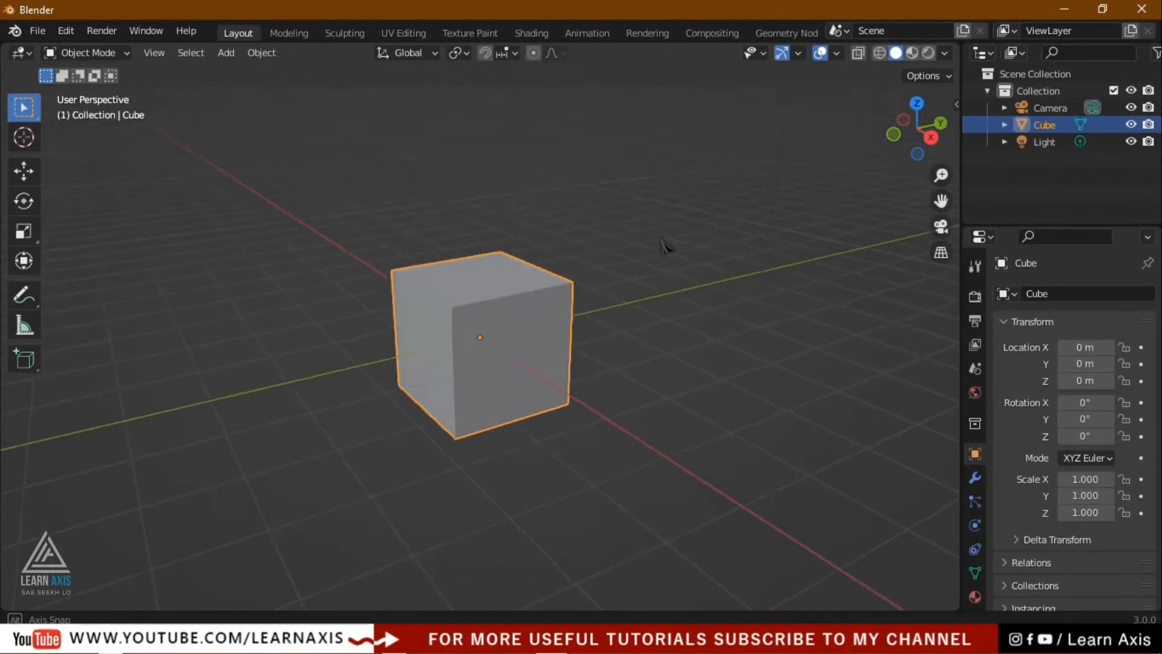
{"action": "middle_click_drag", "start_coordinate": [613, 271], "coordinate": [628, 389]}
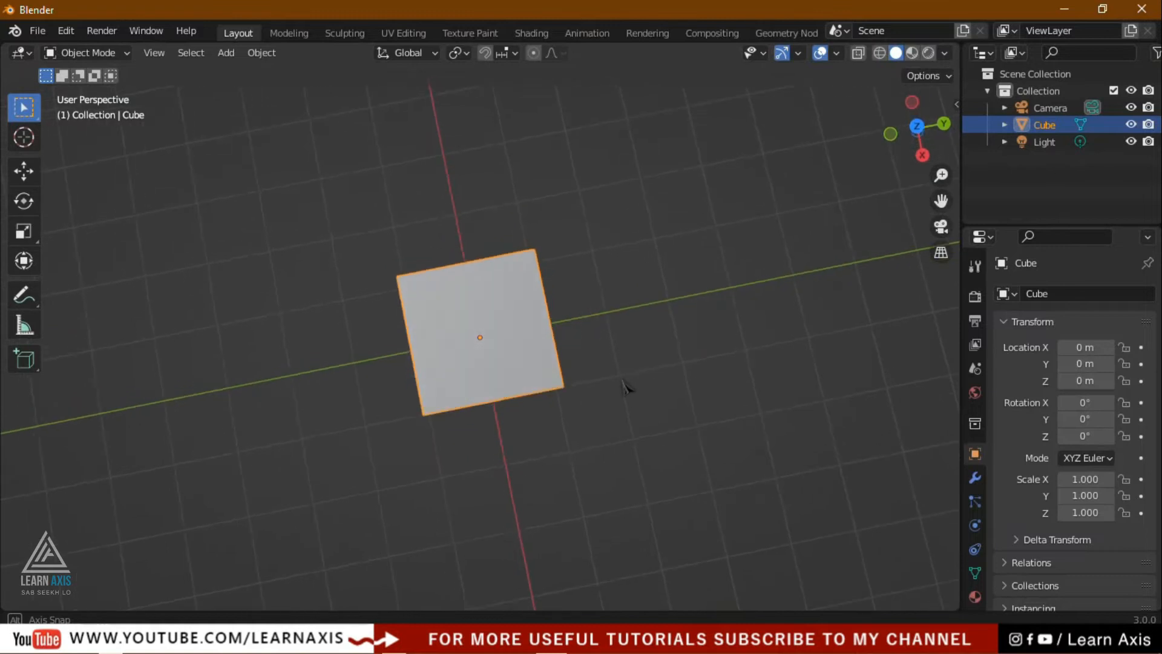
{"action": "scroll", "coordinate": [642, 341], "scroll_direction": "up", "scroll_amount": 2}
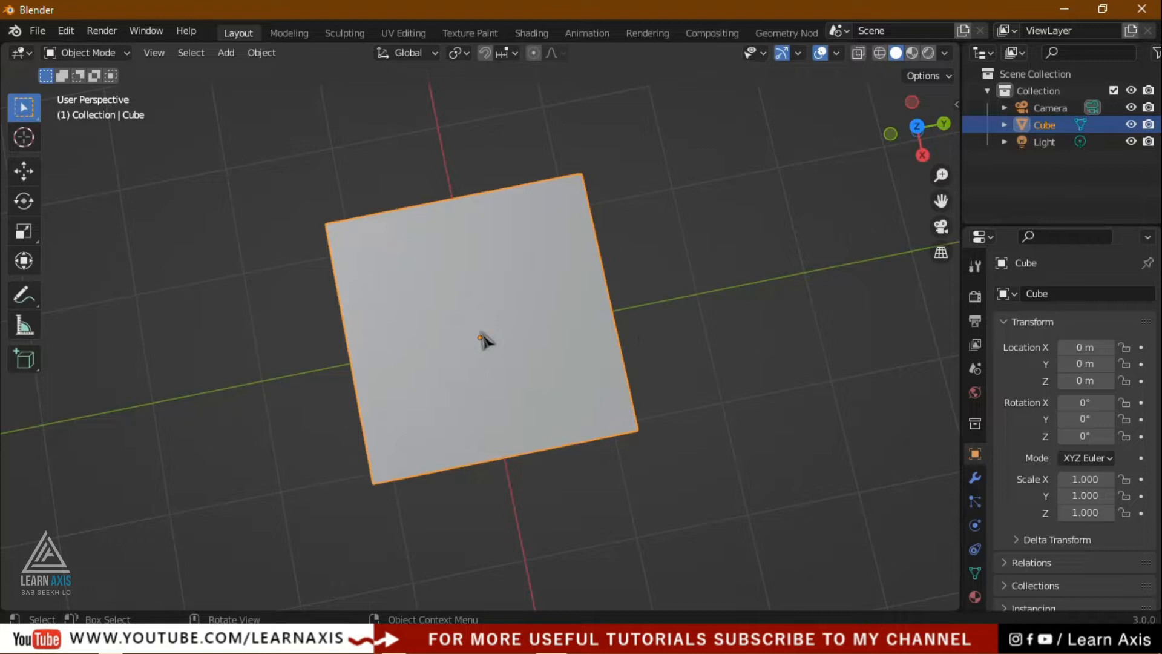
{"action": "scroll", "coordinate": [483, 348], "scroll_direction": "down", "scroll_amount": 6}
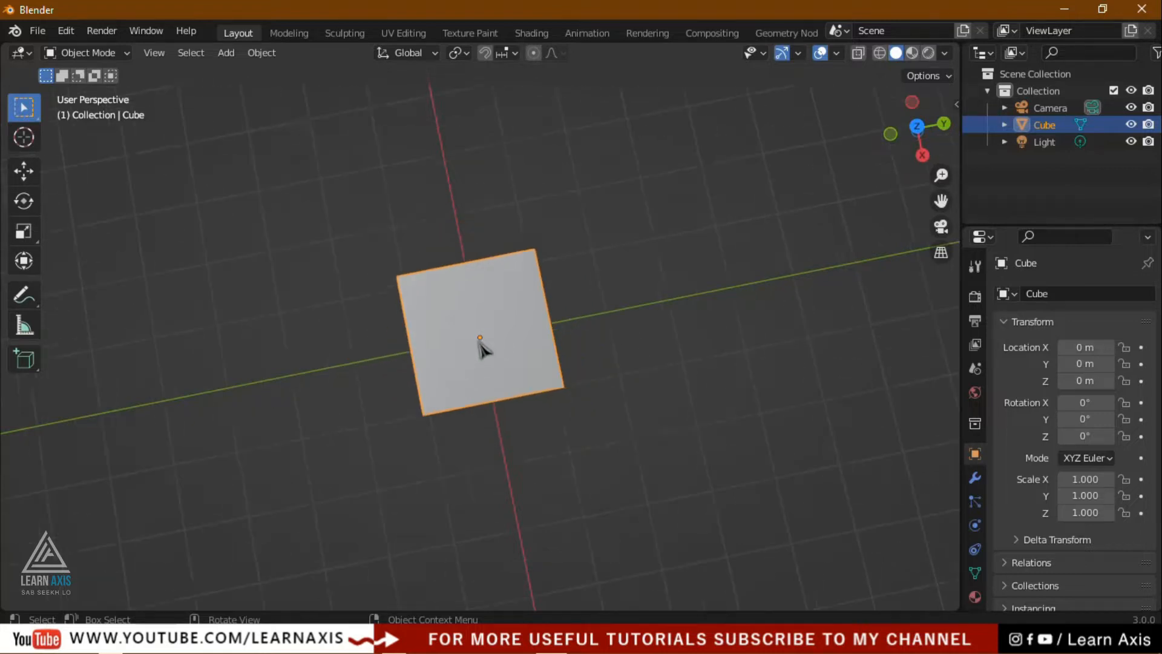
- Scale the cube uniformly to about 0.919
{"action": "middle_click_drag", "start_coordinate": [722, 381], "coordinate": [717, 248]}
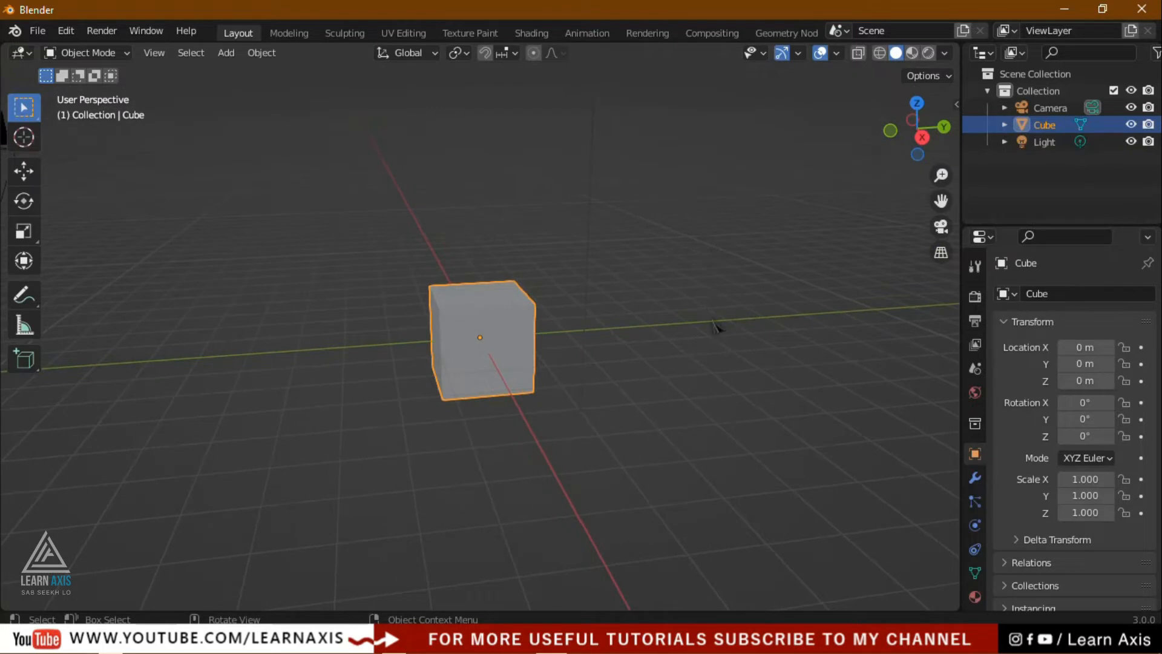
{"action": "middle_click_drag", "start_coordinate": [716, 327], "coordinate": [706, 368]}
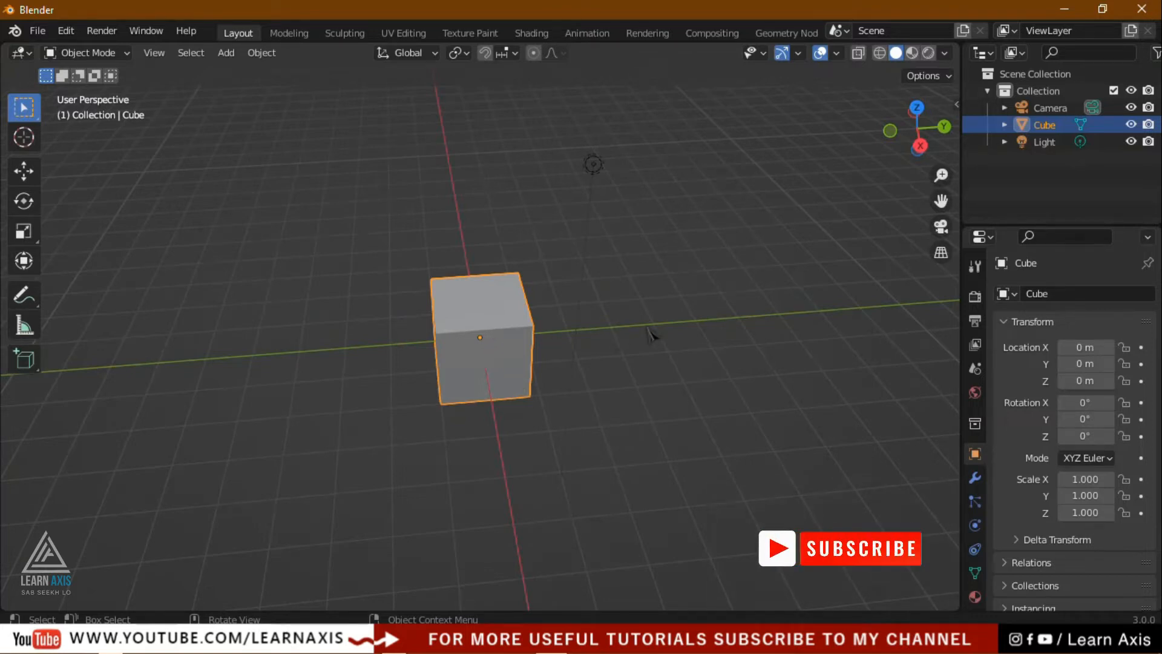
{"action": "key", "text": "s"}
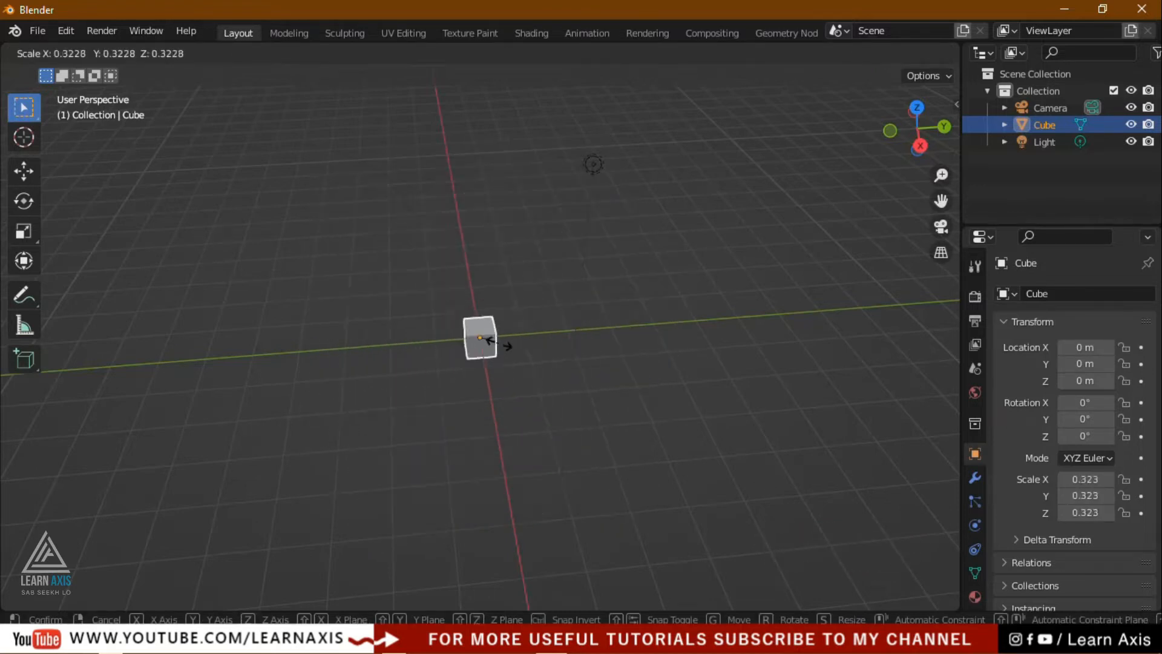
{"action": "left_click", "coordinate": [540, 356]}
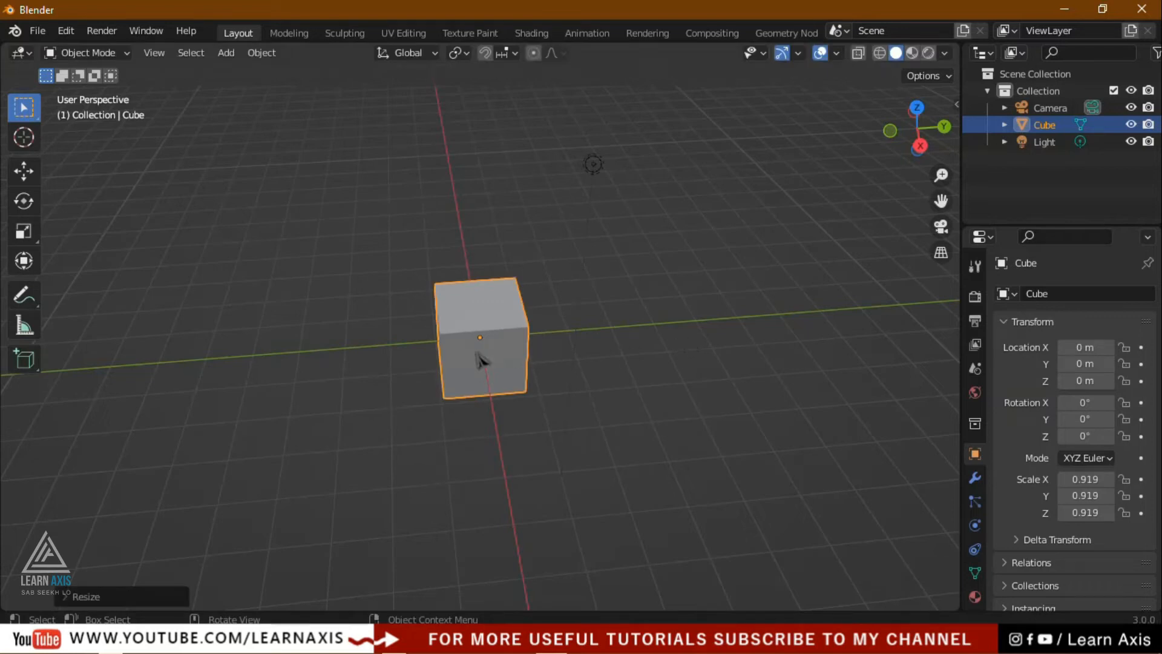
- Try stretching the cube along the global Y axis to a scale of about -5.925, try X scaling, and revert both
{"action": "key", "text": "s"}
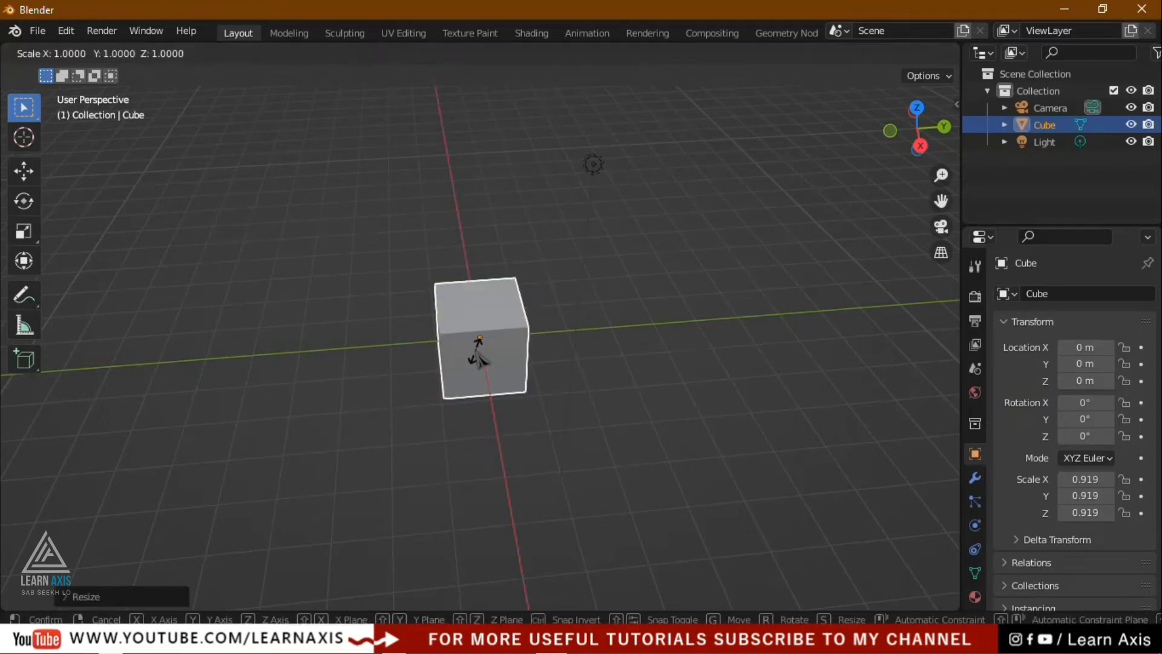
{"action": "key", "text": "y"}
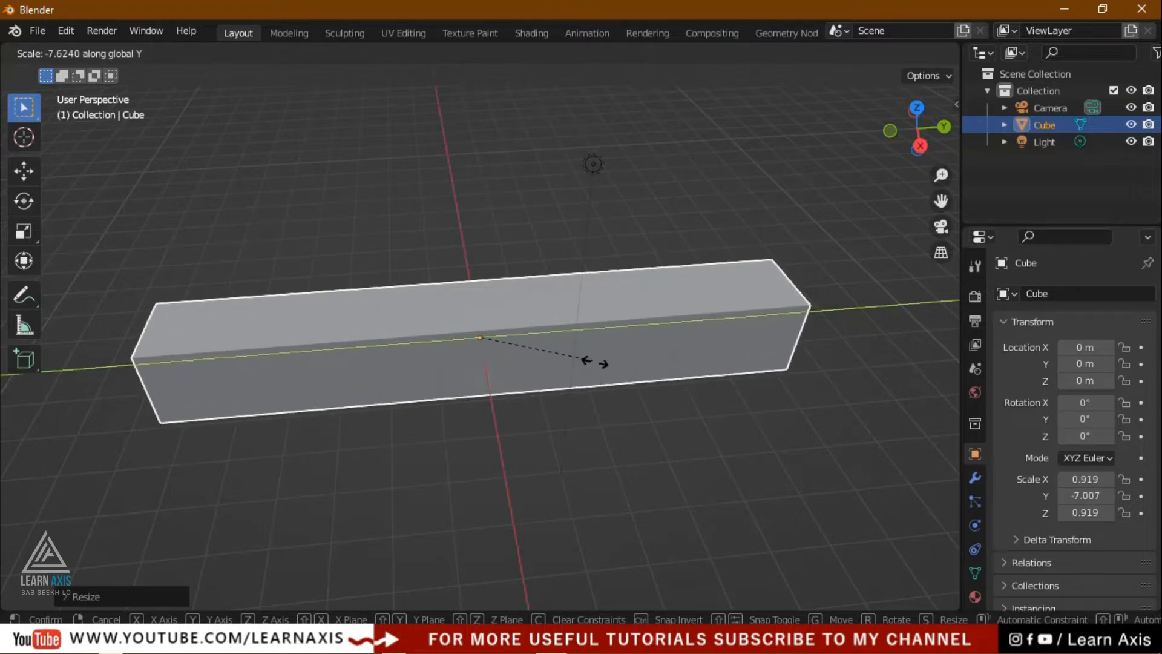
{"action": "left_click", "coordinate": [576, 361]}
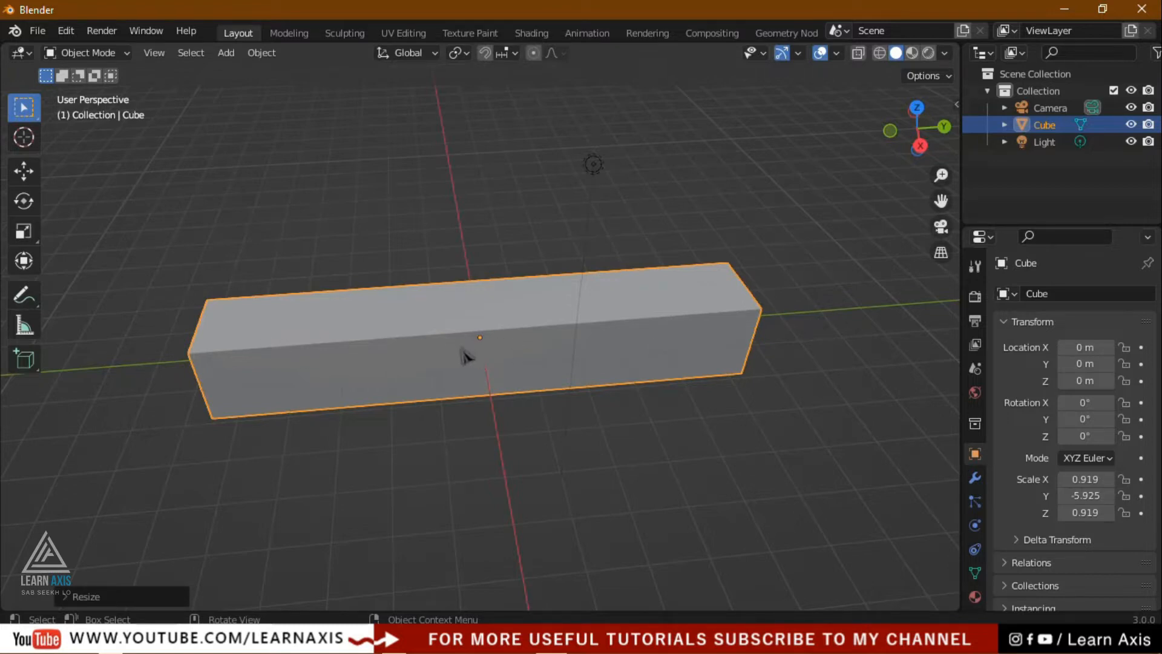
{"action": "key", "text": "s"}
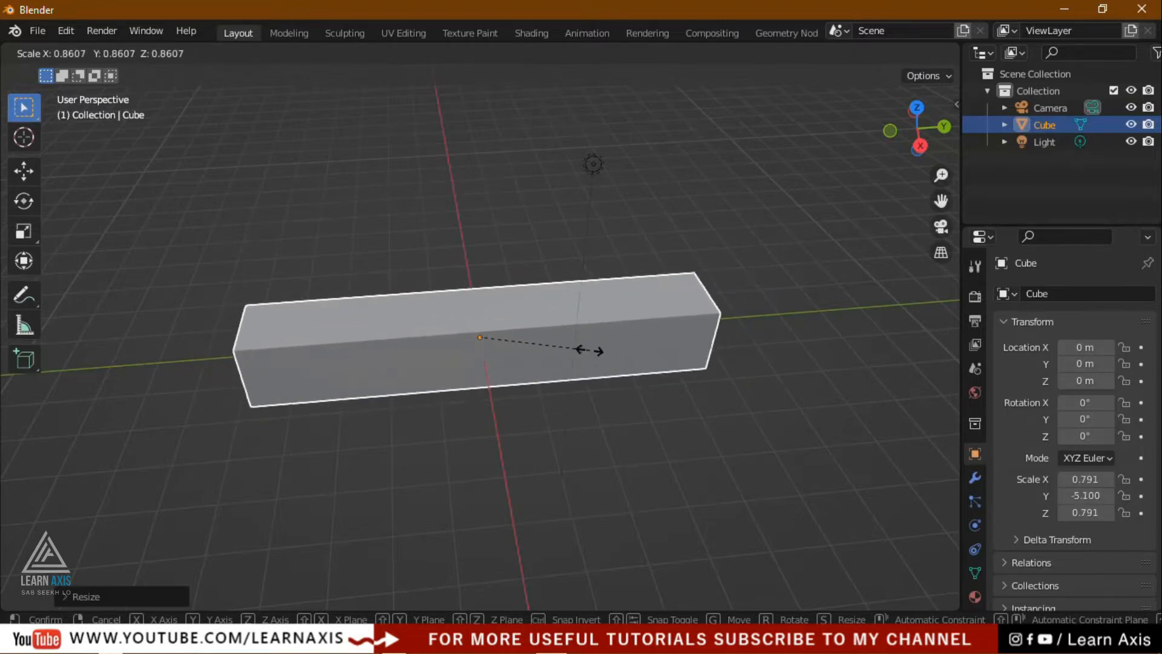
{"action": "key", "text": "x"}
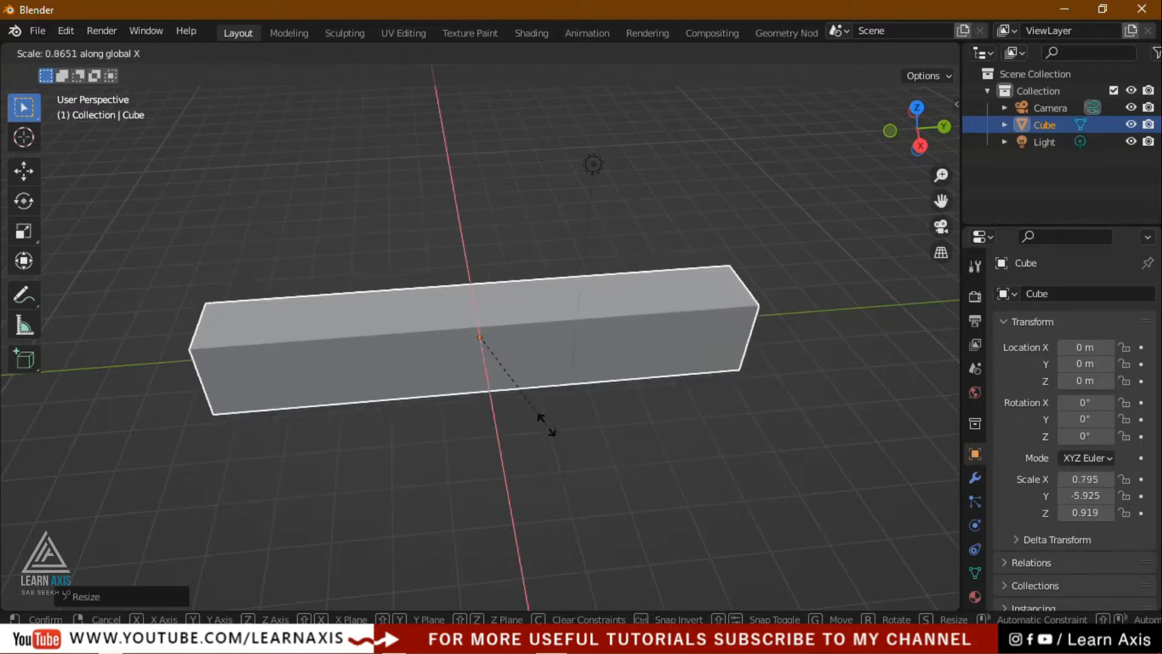
{"action": "key", "text": "Escape"}
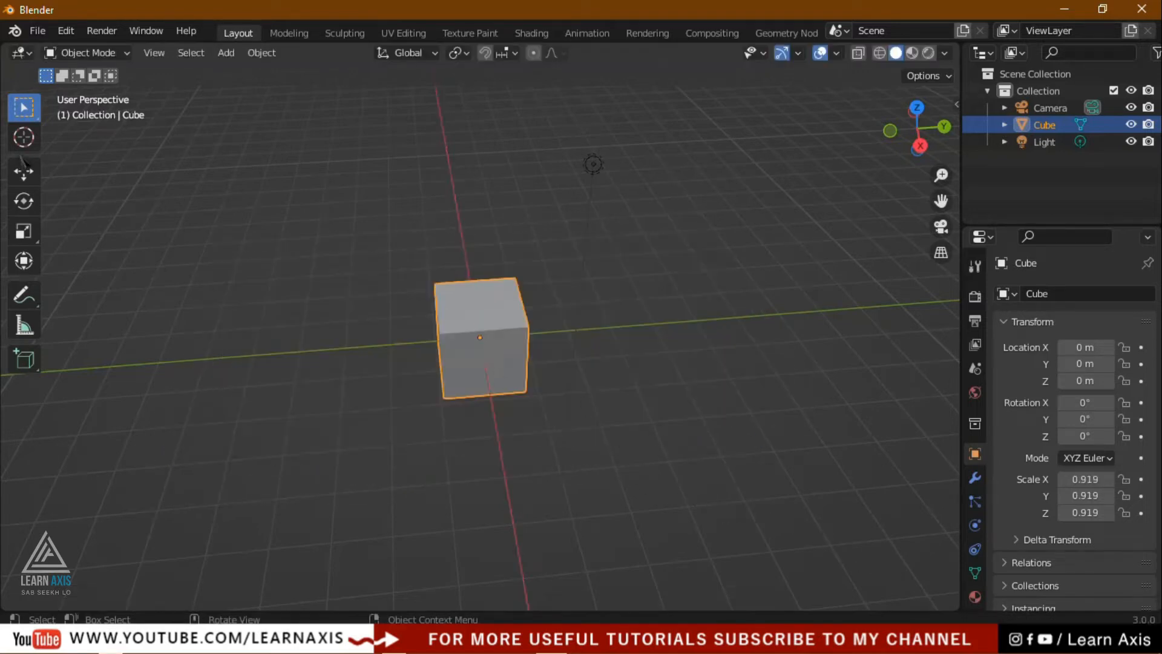
- Try rotating the cube about -352° on Y and -52.1° on Z, undo both rotations, and return to the Select tool
{"action": "left_click", "coordinate": [24, 202]}
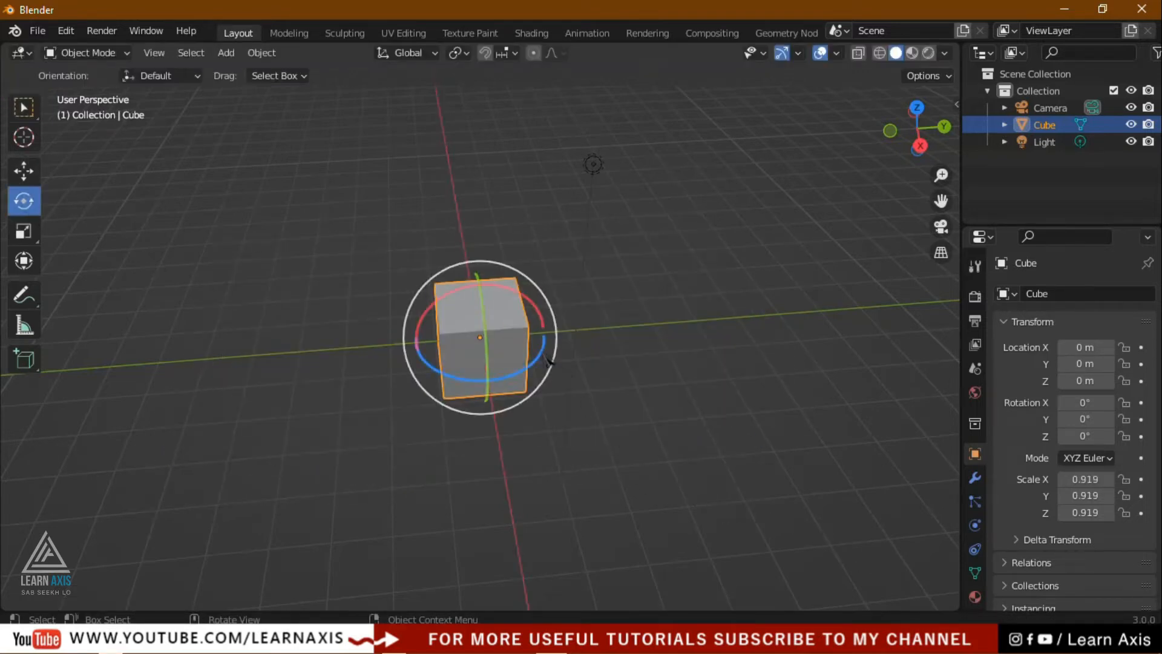
{"action": "left_click_drag", "start_coordinate": [486, 381], "coordinate": [730, 393]}
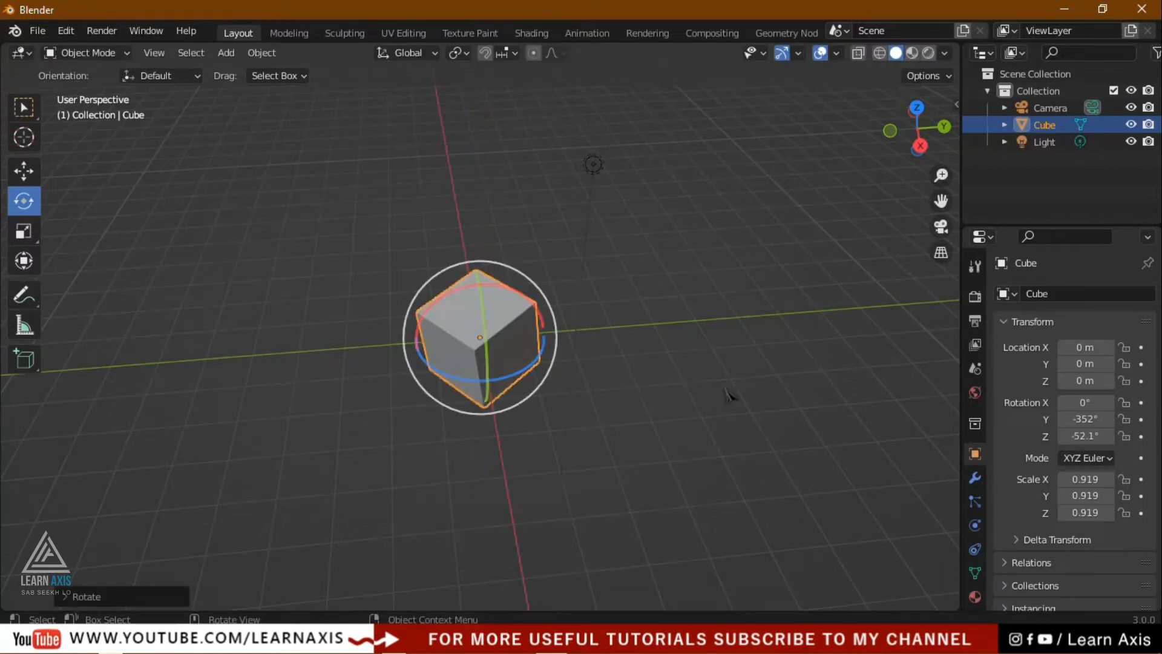
{"action": "key", "text": "ctrl+z"}
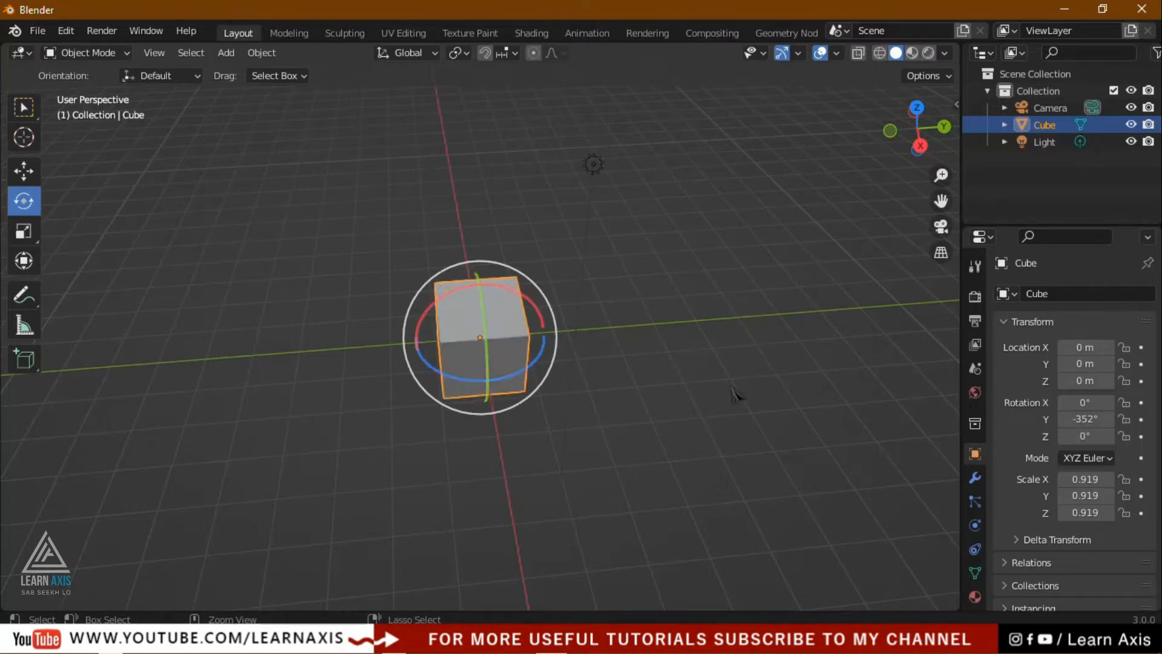
{"action": "key", "text": "ctrl+z"}
{"action": "key", "text": "w"}
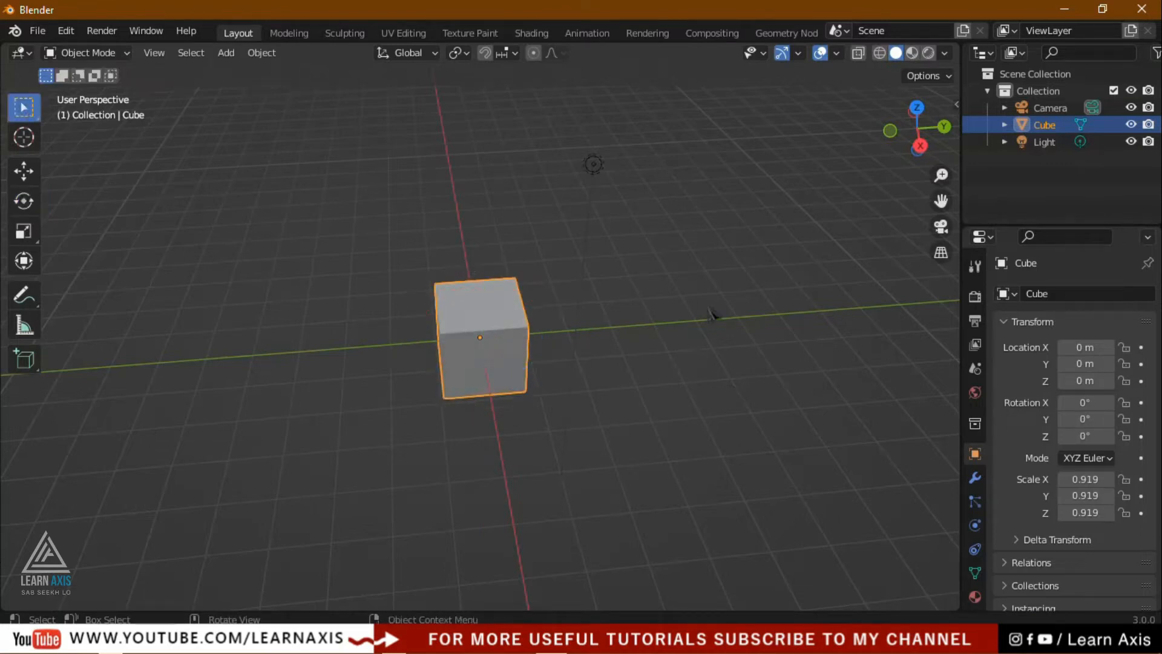
- Scale the cube along global Y to about 1.914 and along global X to about 0.208
{"action": "left_click", "coordinate": [634, 338]}
{"action": "scroll", "coordinate": [678, 353], "scroll_direction": "up", "scroll_amount": 2}
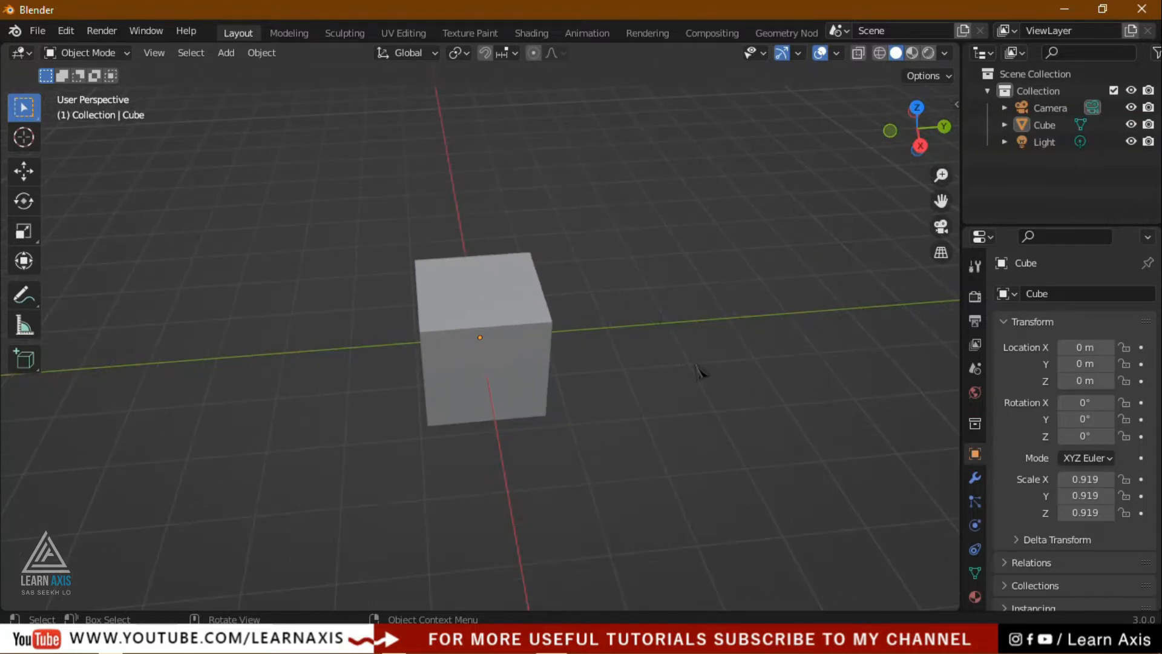
{"action": "scroll", "coordinate": [699, 371], "scroll_direction": "down", "scroll_amount": 3}
{"action": "left_click", "coordinate": [487, 367]}
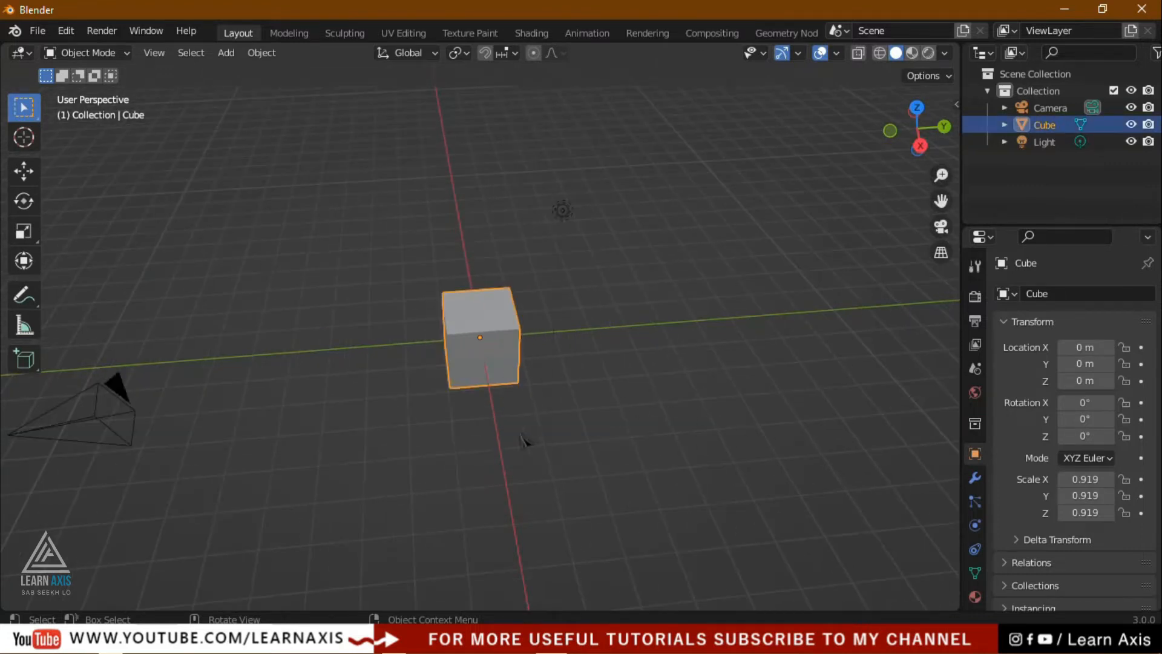
{"action": "scroll", "coordinate": [709, 436], "scroll_direction": "up", "scroll_amount": 2}
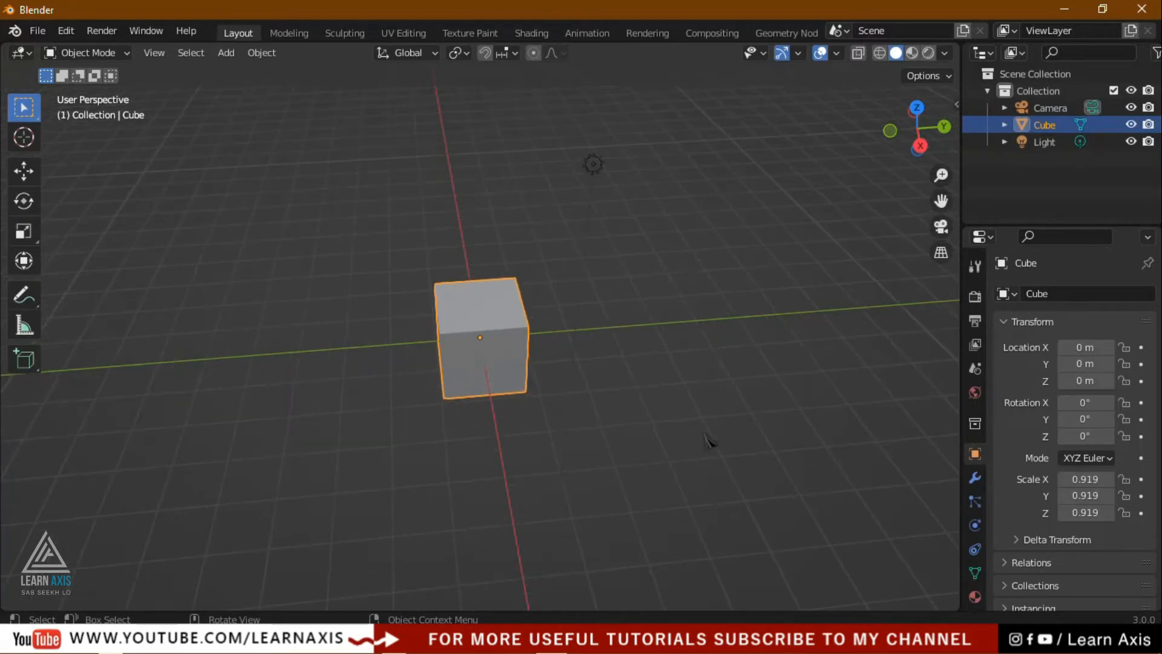
{"action": "key", "text": "s"}
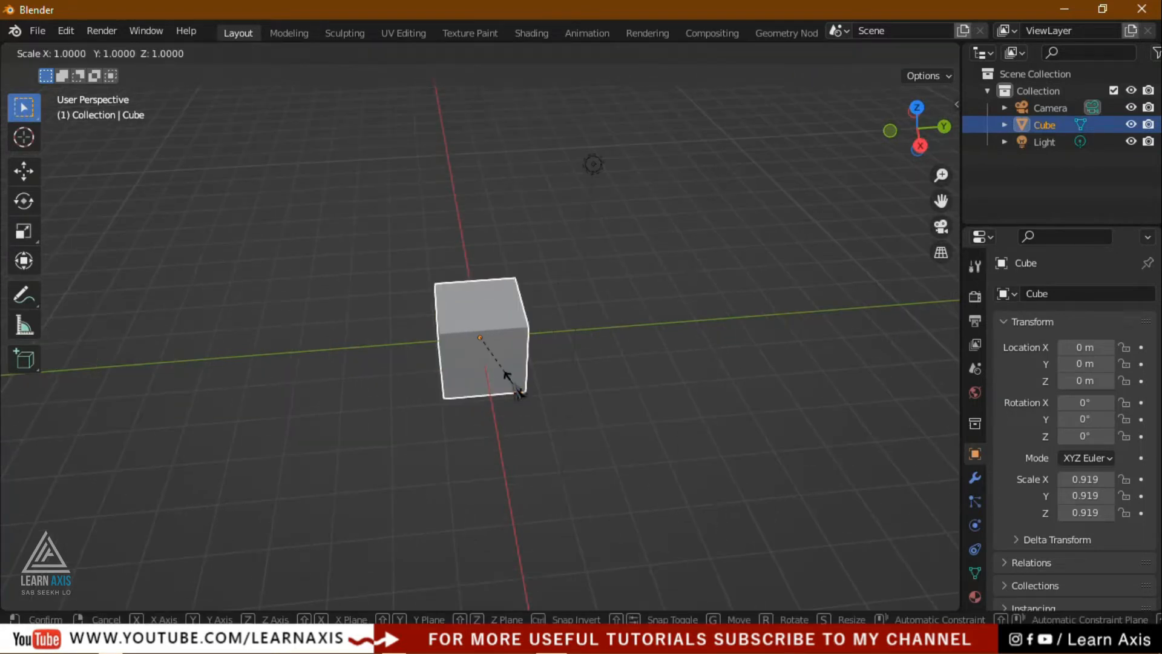
{"action": "key", "text": "y"}
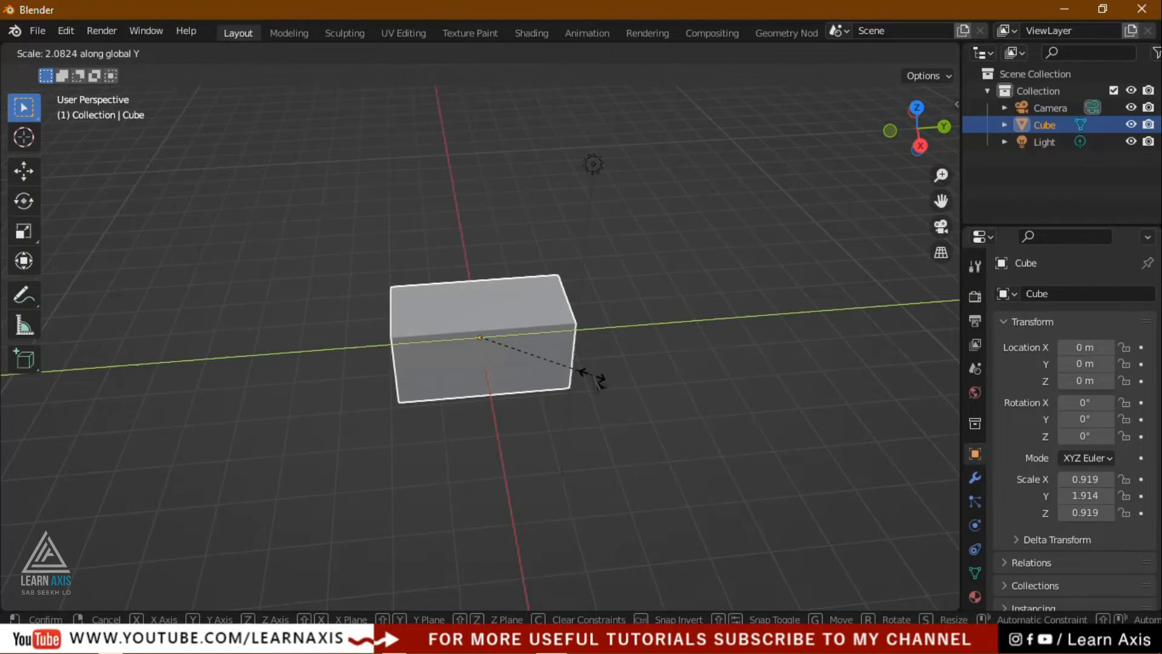
{"action": "left_click", "coordinate": [598, 381]}
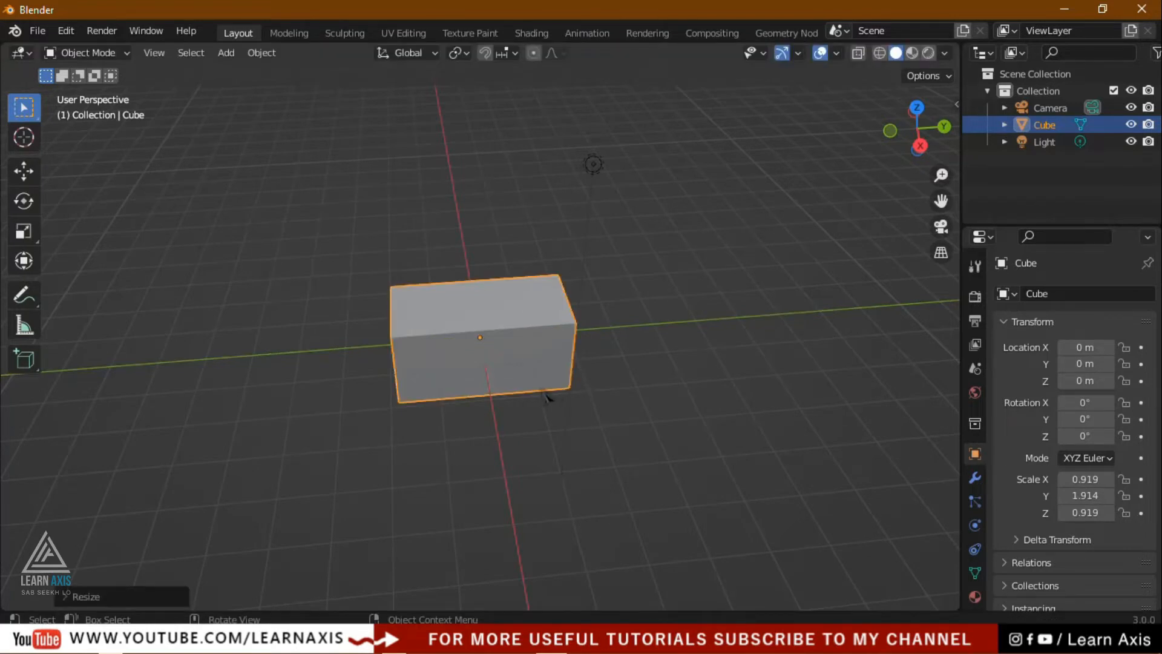
{"action": "key", "text": "s"}
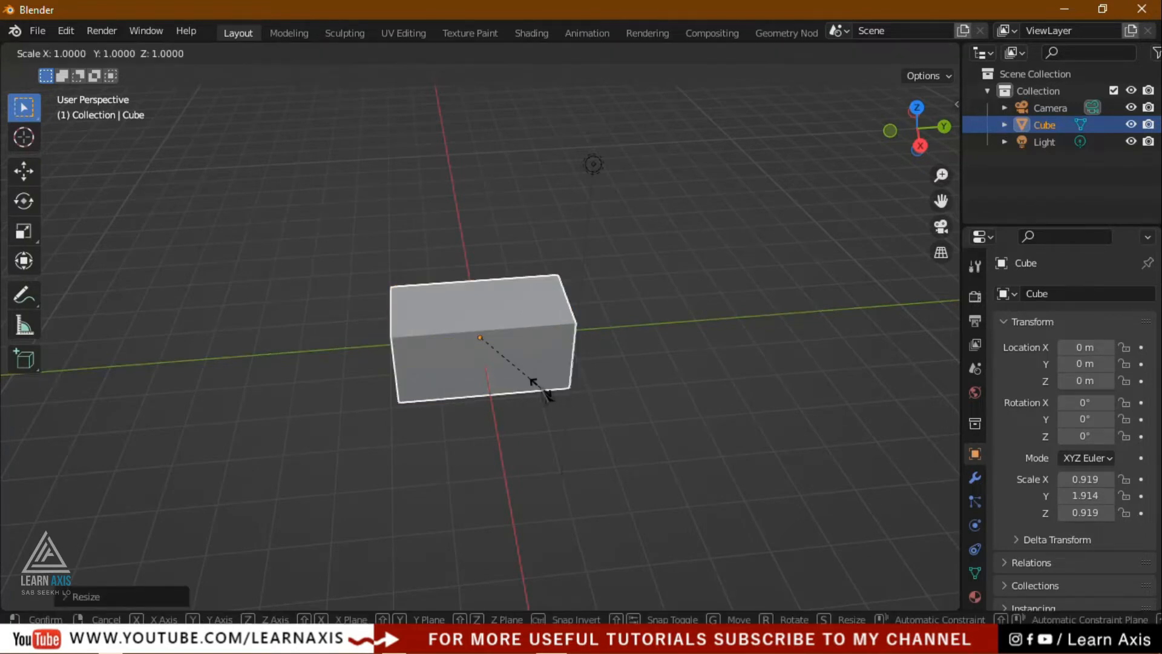
{"action": "key", "text": "x"}
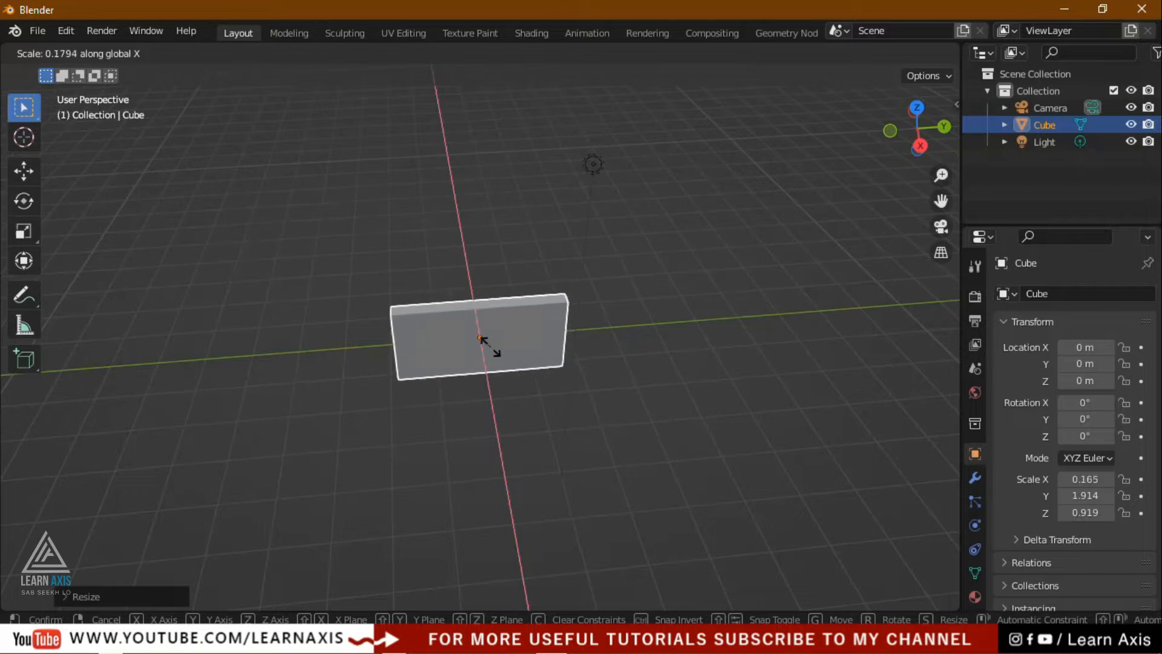
{"action": "left_click", "coordinate": [498, 358]}
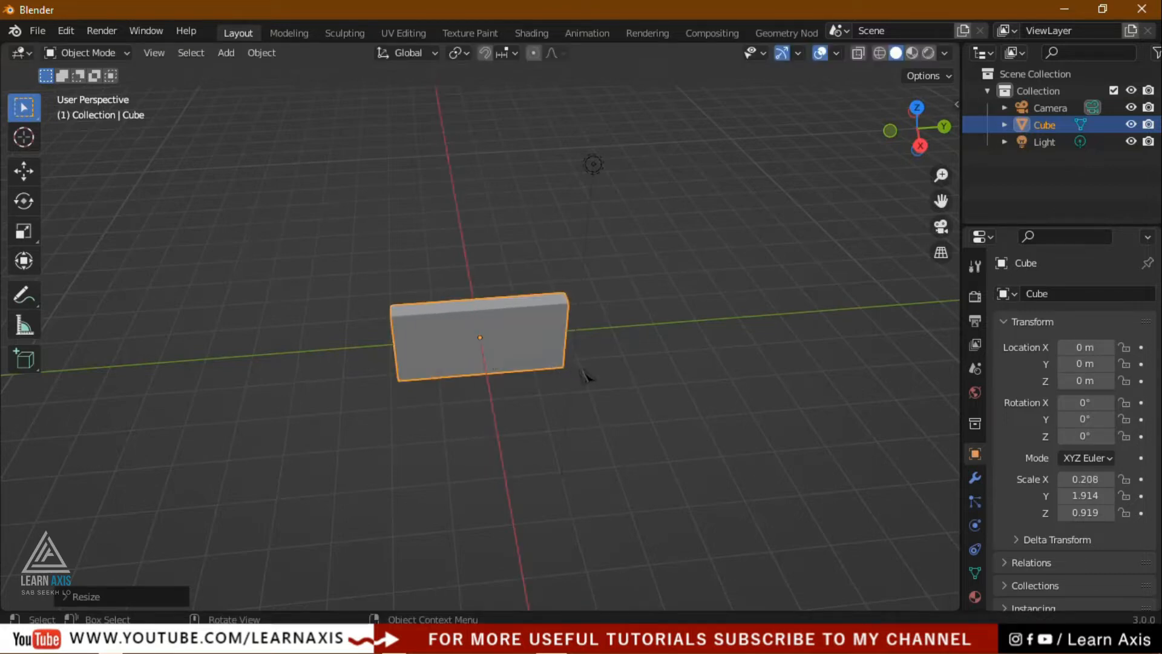
- Scale the cube along global Y to about 0.625 and along global Z to about 1.782
{"action": "key", "text": "s"}
{"action": "key", "text": "y"}
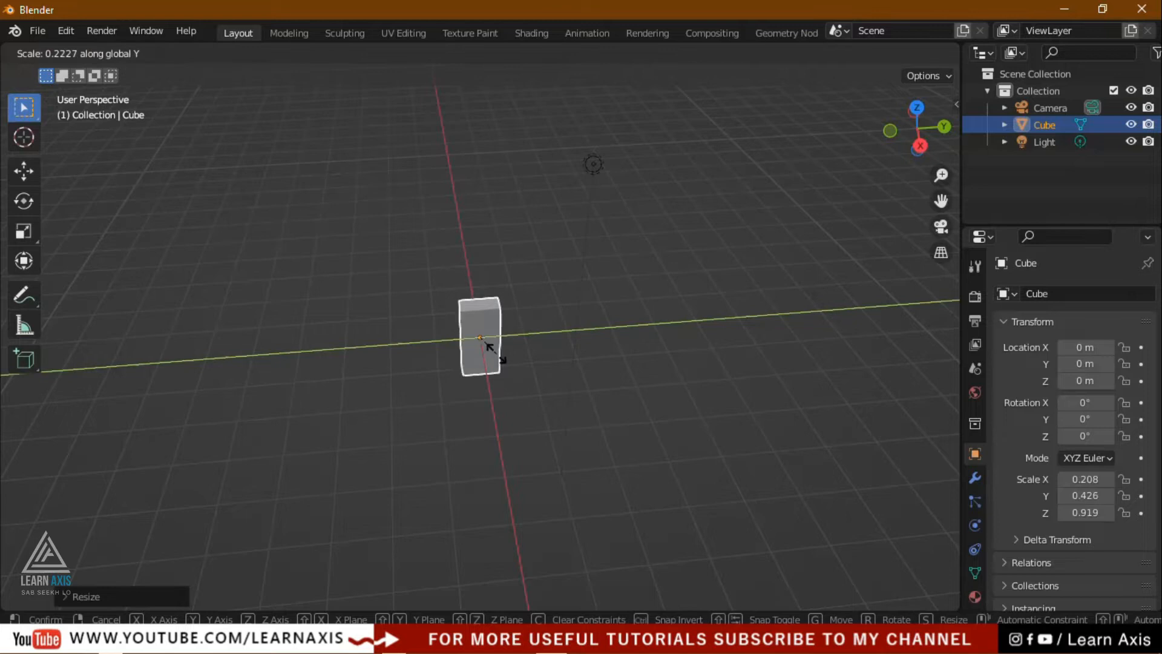
{"action": "left_click", "coordinate": [513, 363]}
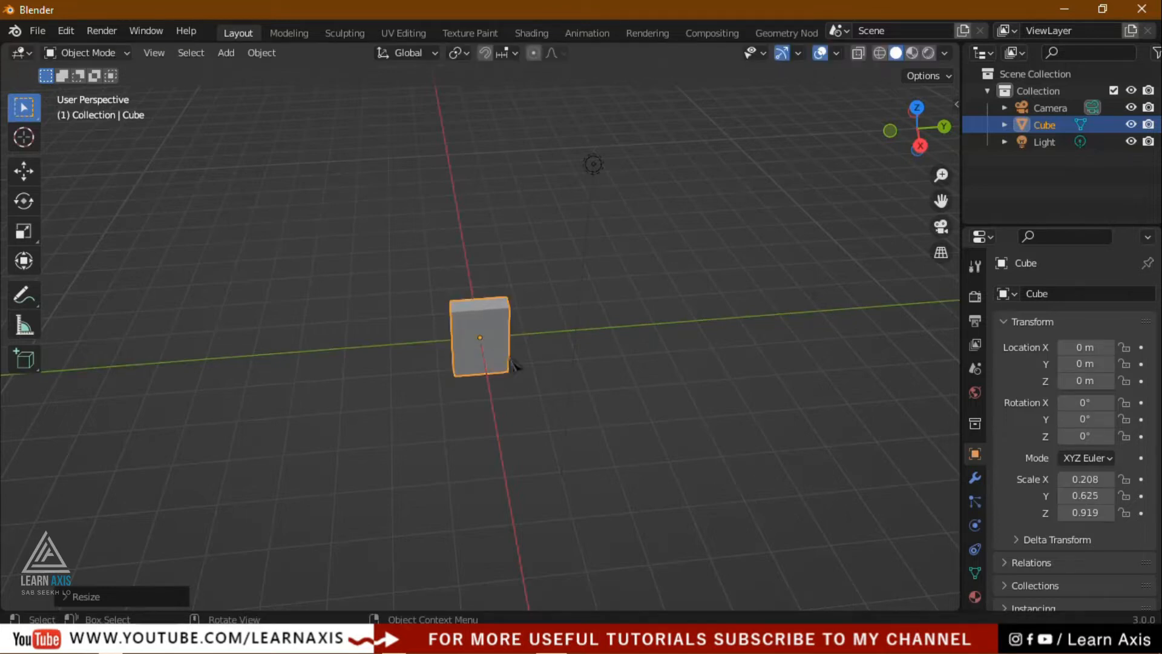
{"action": "key", "text": "s"}
{"action": "key", "text": "z"}
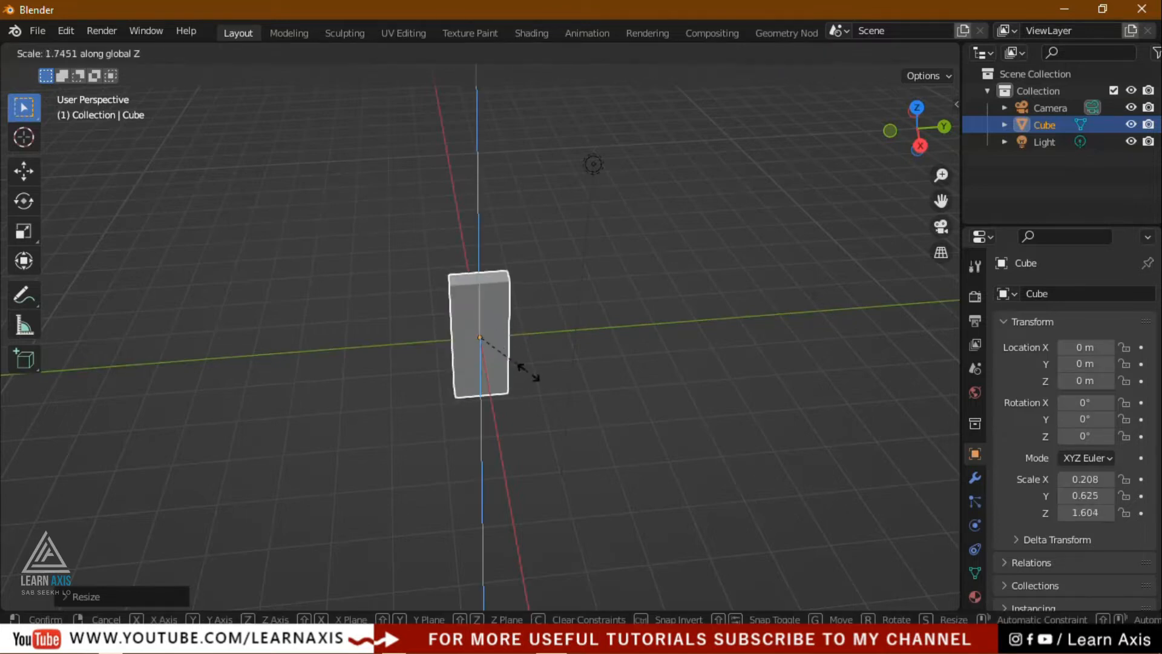
{"action": "left_click", "coordinate": [533, 391]}
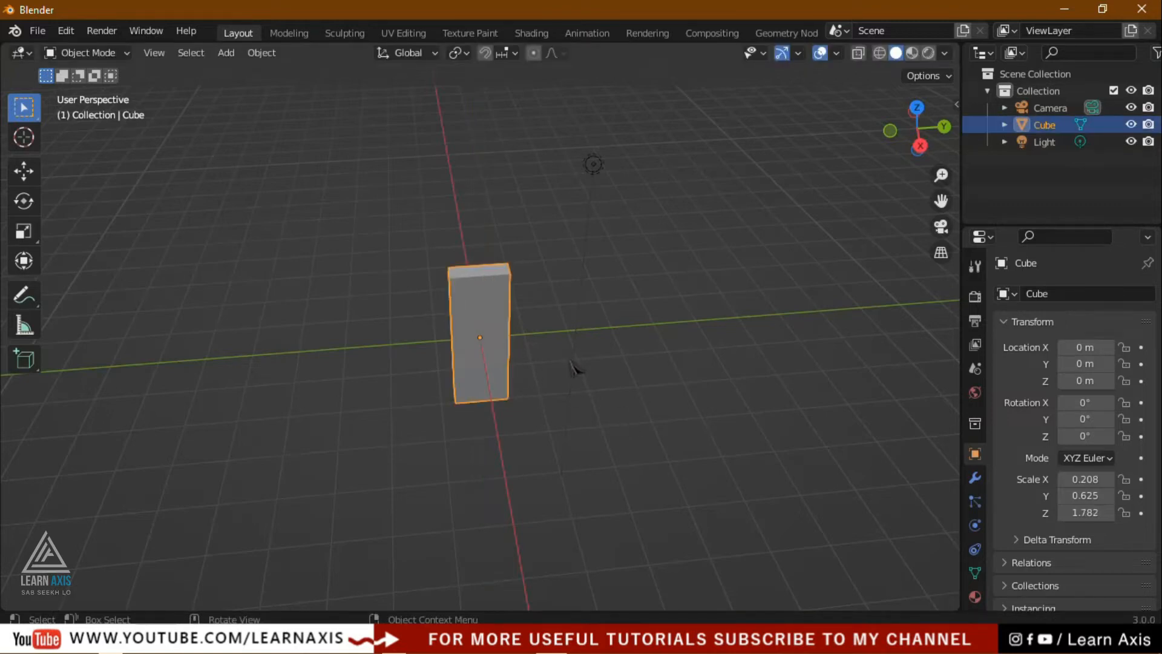
- Thin the slab along global X to a scale of about 0.093, then deselect it
{"action": "key", "text": "x"}
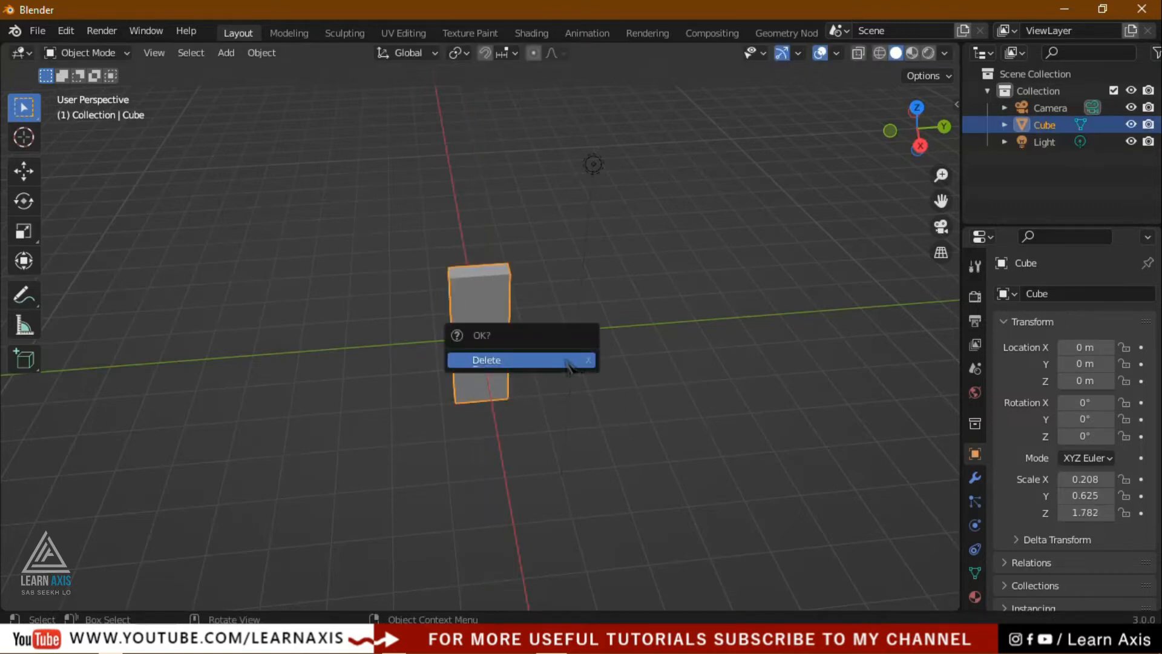
{"action": "left_click", "coordinate": [563, 439]}
{"action": "left_click", "coordinate": [481, 363]}
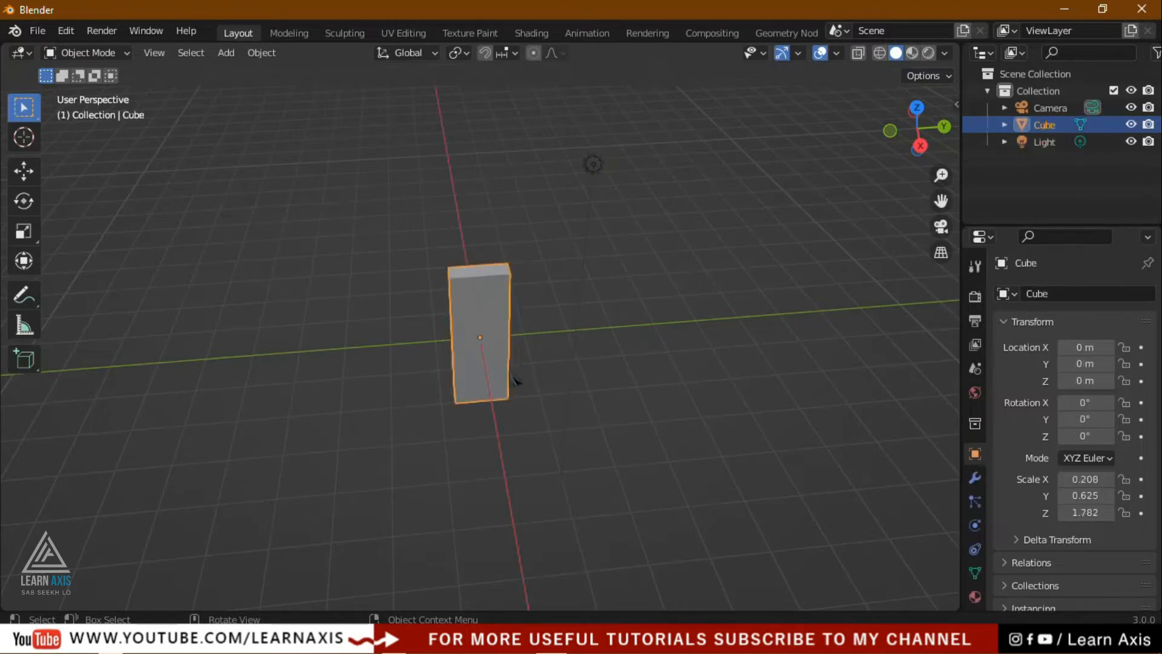
{"action": "key", "text": "s"}
{"action": "key", "text": "x"}
{"action": "left_click", "coordinate": [488, 350]}
{"action": "left_click", "coordinate": [768, 466]}
- Move the slab up 2 m along global Z and deselect it
{"action": "middle_click_drag", "start_coordinate": [750, 452], "coordinate": [759, 429]}
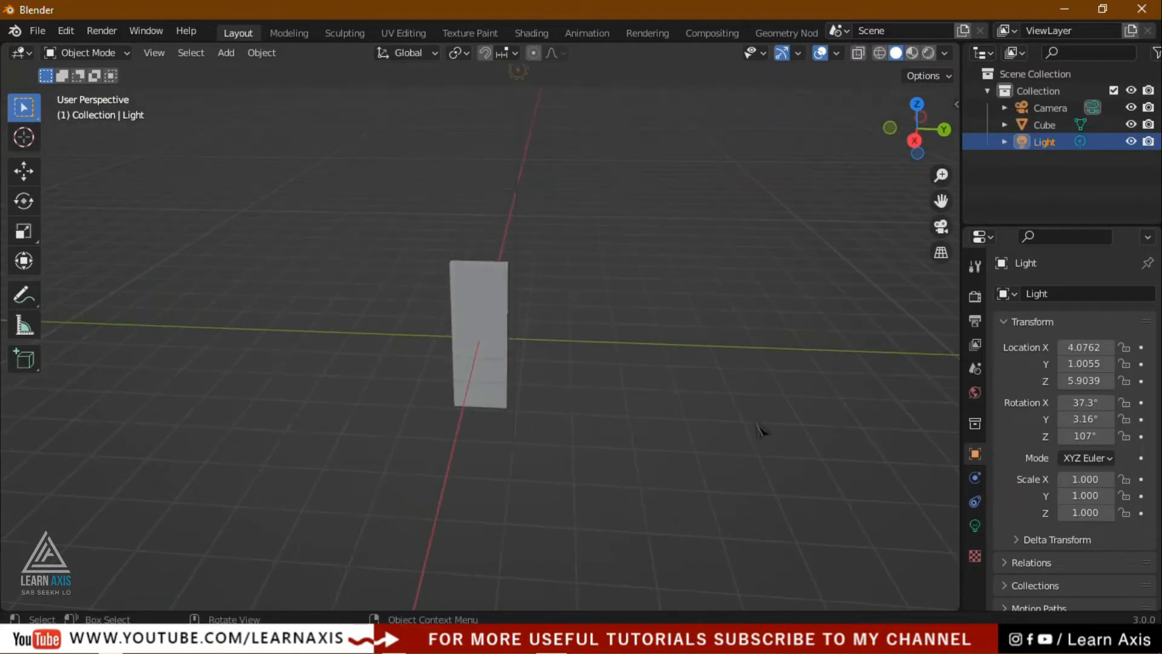
{"action": "left_click", "coordinate": [487, 328]}
{"action": "type", "text": "gz"}
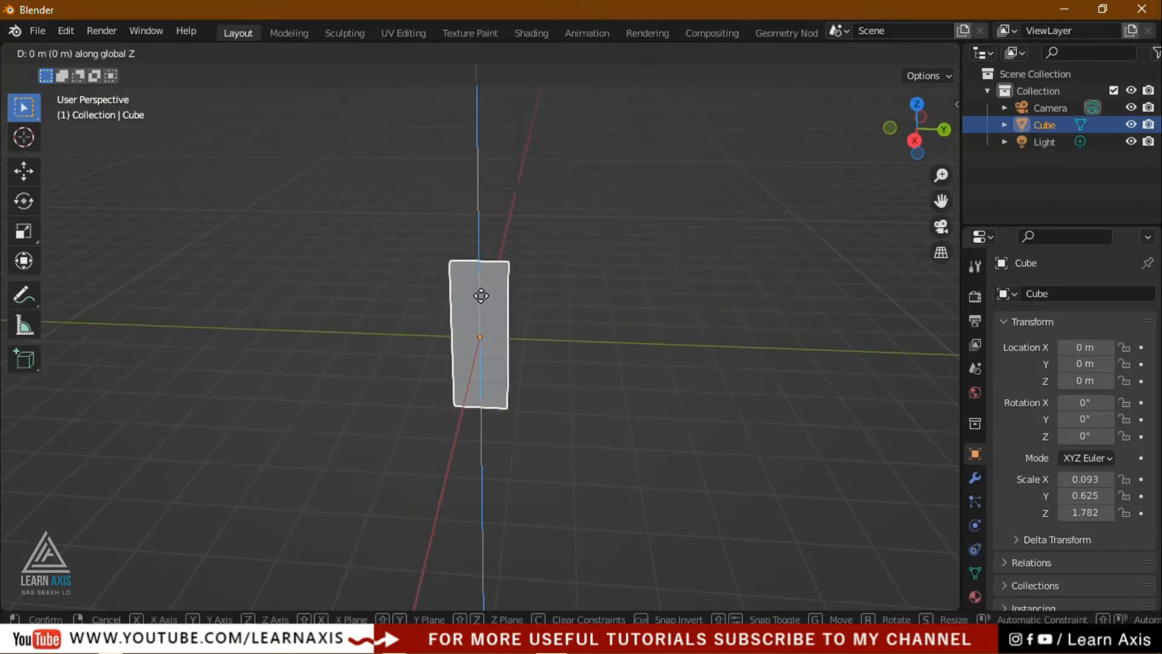
{"action": "type", "text": "2"}
{"action": "left_click", "coordinate": [485, 252]}
{"action": "left_click", "coordinate": [623, 308]}
{"action": "middle_click_drag", "start_coordinate": [623, 309], "coordinate": [643, 273]}
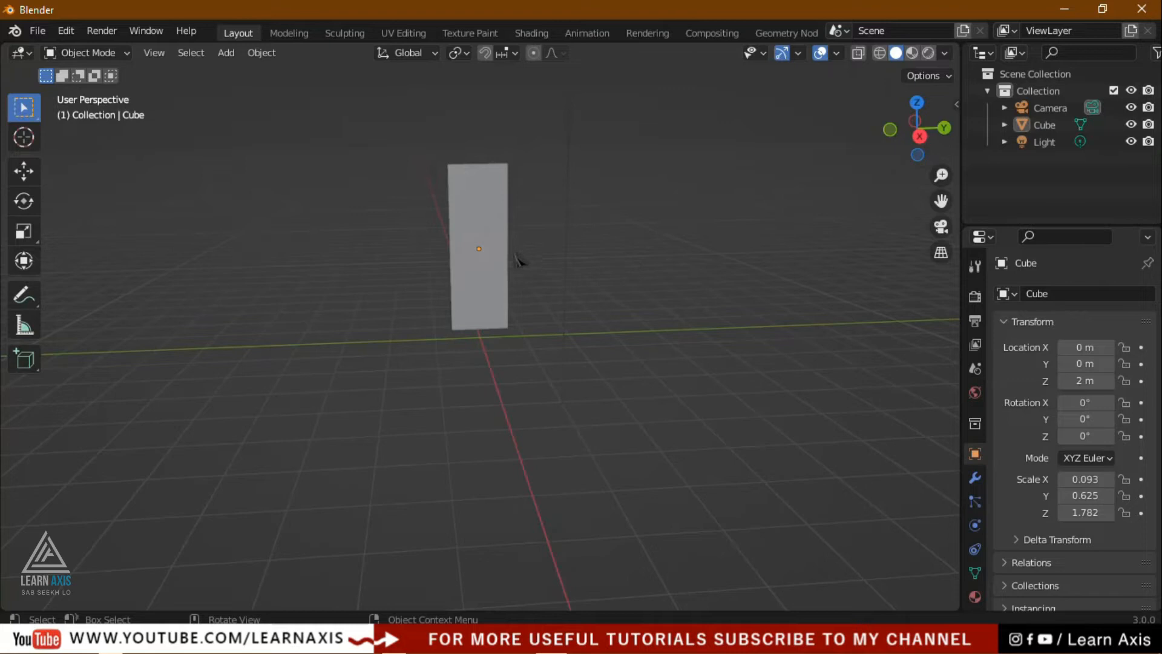
- Try a Z rotation of about -2.6° on the slab and set it back to 0°
{"action": "left_click", "coordinate": [477, 309]}
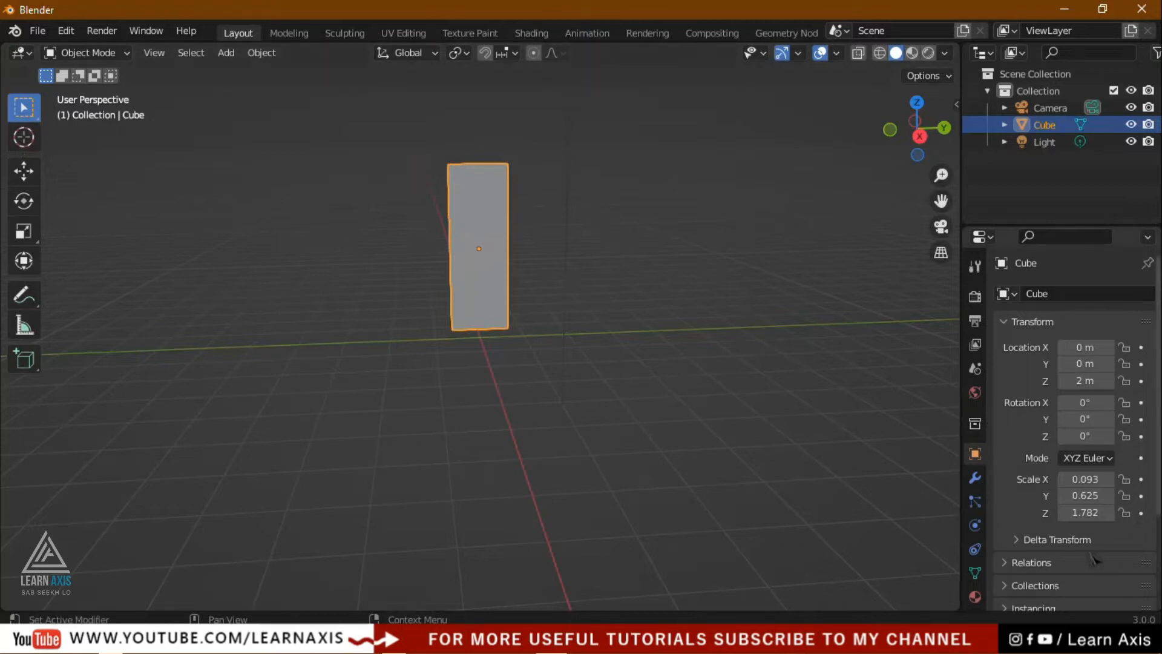
{"action": "scroll", "coordinate": [1076, 495], "scroll_direction": "down", "scroll_amount": 3}
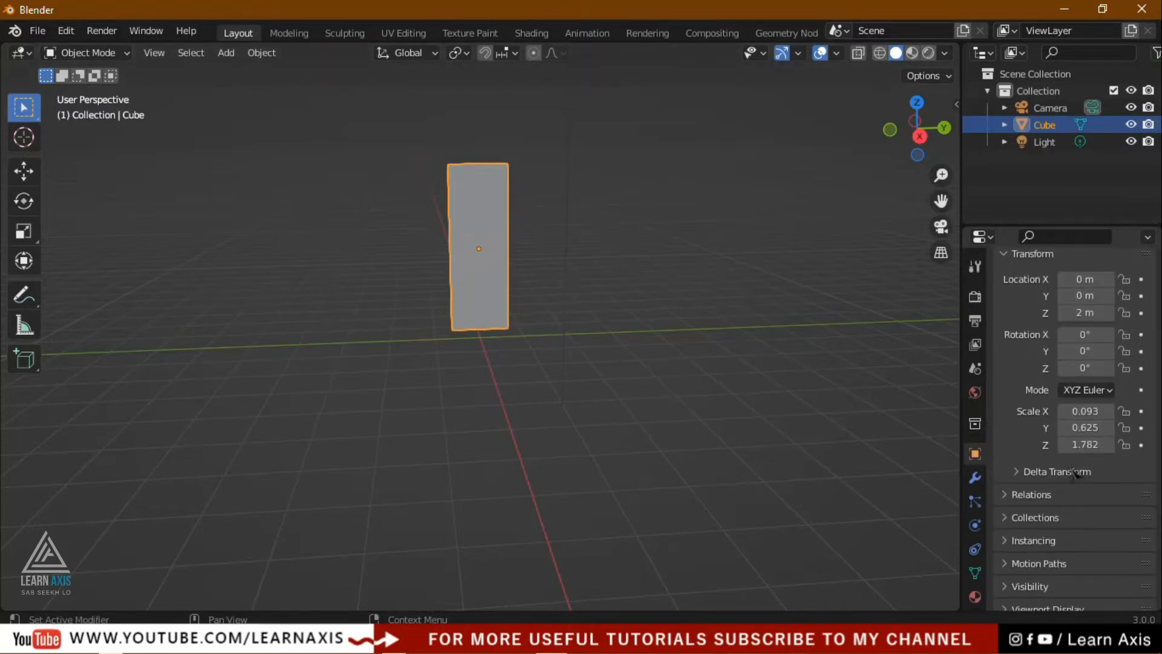
{"action": "scroll", "coordinate": [1075, 448], "scroll_direction": "up", "scroll_amount": 1}
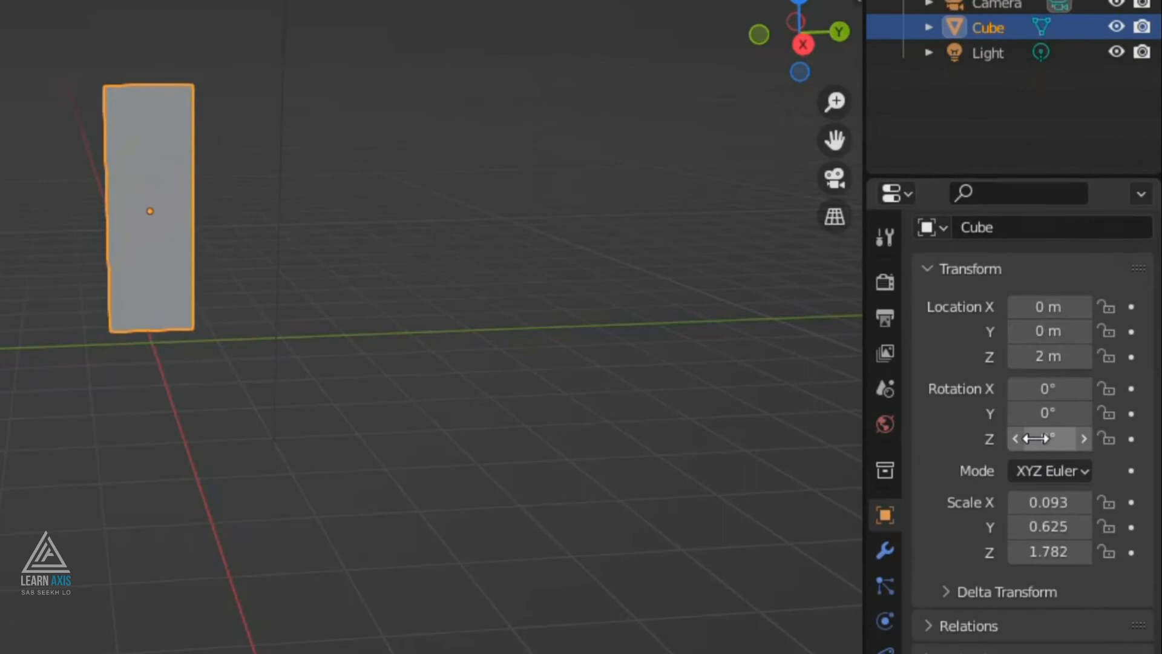
{"action": "left_click_drag", "start_coordinate": [1035, 438], "coordinate": [1000, 438]}
{"action": "mouse_move", "coordinate": [1077, 438]}
{"action": "left_mouse_down"}
{"action": "mouse_move", "coordinate": [1010, 438]}
{"action": "mouse_move", "coordinate": [1068, 438]}
{"action": "left_mouse_up"}
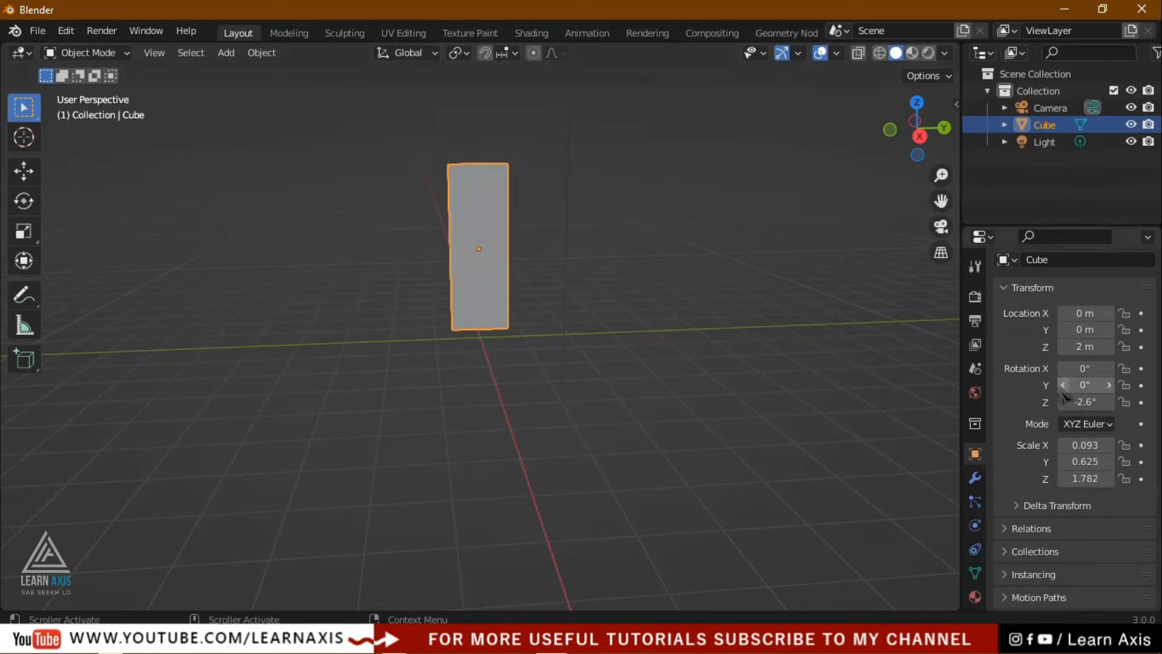
{"action": "left_click", "coordinate": [1085, 402]}
{"action": "type", "text": "0"}
{"action": "key", "text": "Return"}
- Set the slab's Z location to 1 m and deselect it
{"action": "left_click", "coordinate": [1070, 346]}
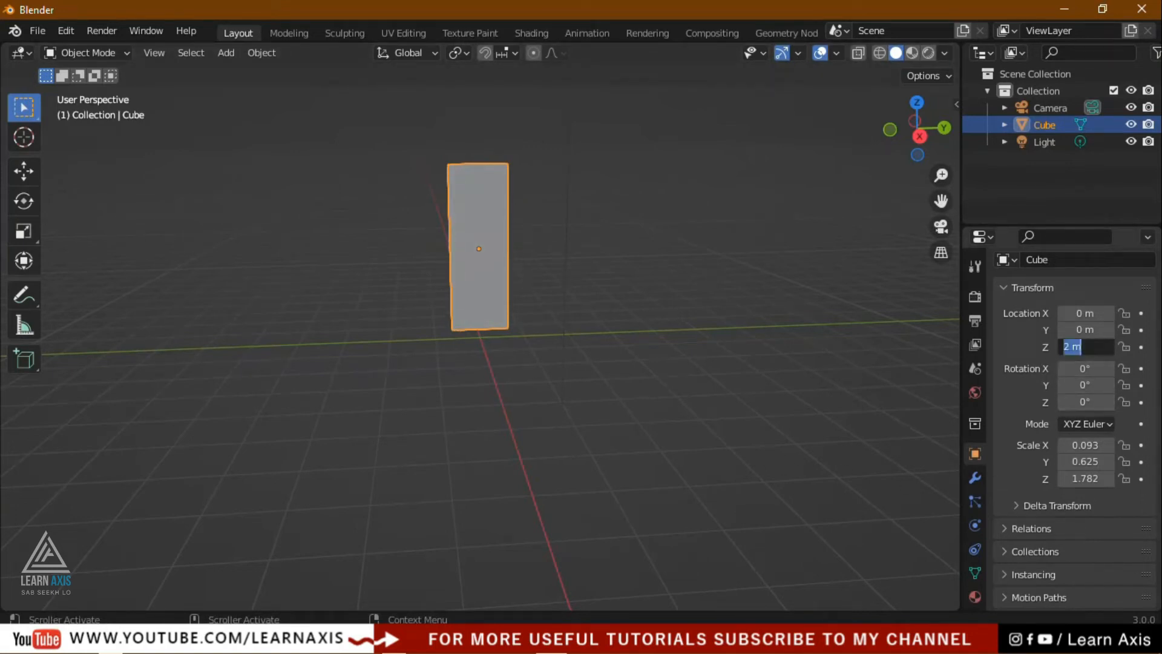
{"action": "type", "text": "1"}
{"action": "key", "text": "Return"}
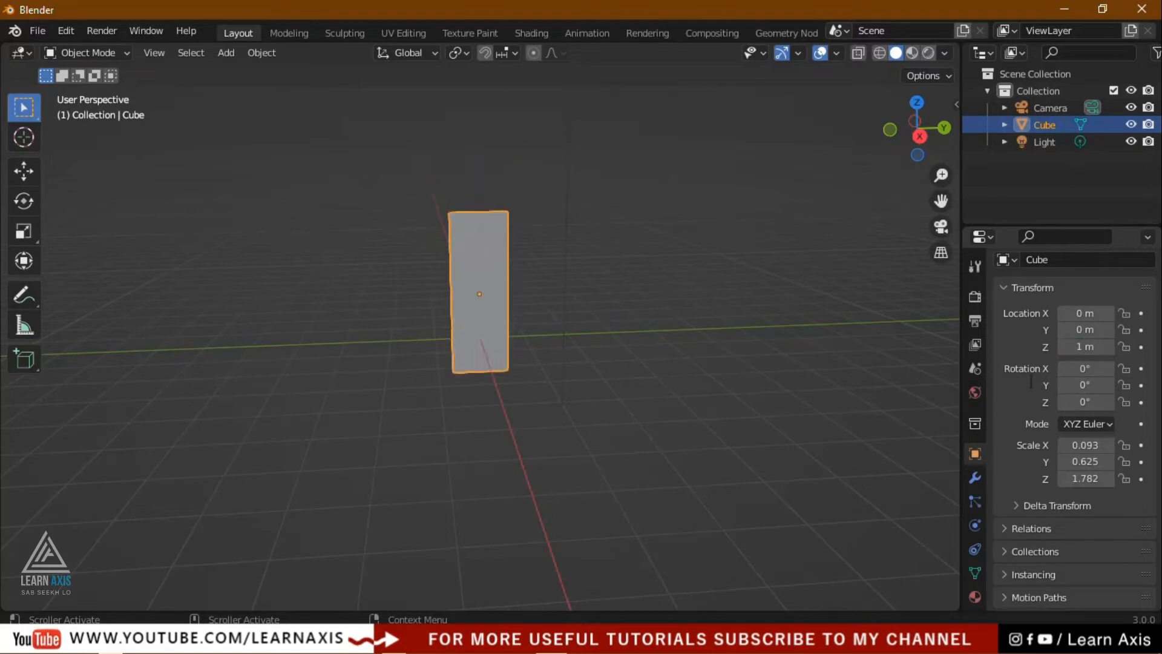
{"action": "left_click", "coordinate": [596, 312]}
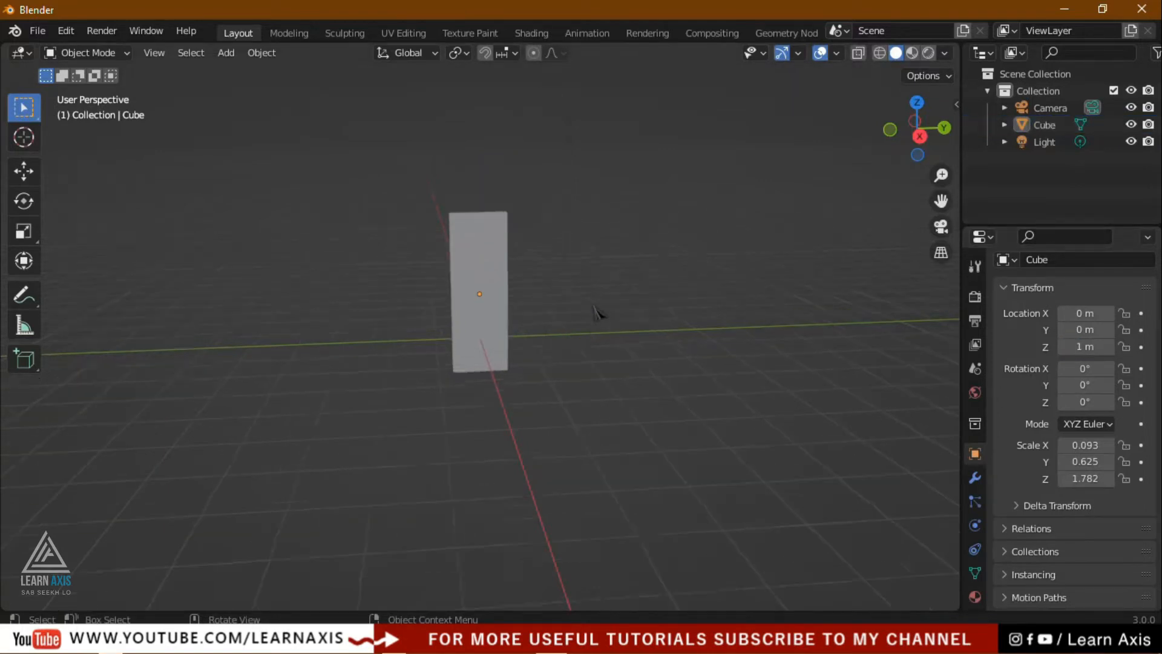
- Turn on the display of the 3D cursor in the viewport overlays
{"action": "scroll", "coordinate": [597, 315], "scroll_direction": "up", "scroll_amount": 4}
{"action": "middle_click_drag", "start_coordinate": [643, 330], "coordinate": [465, 363]}
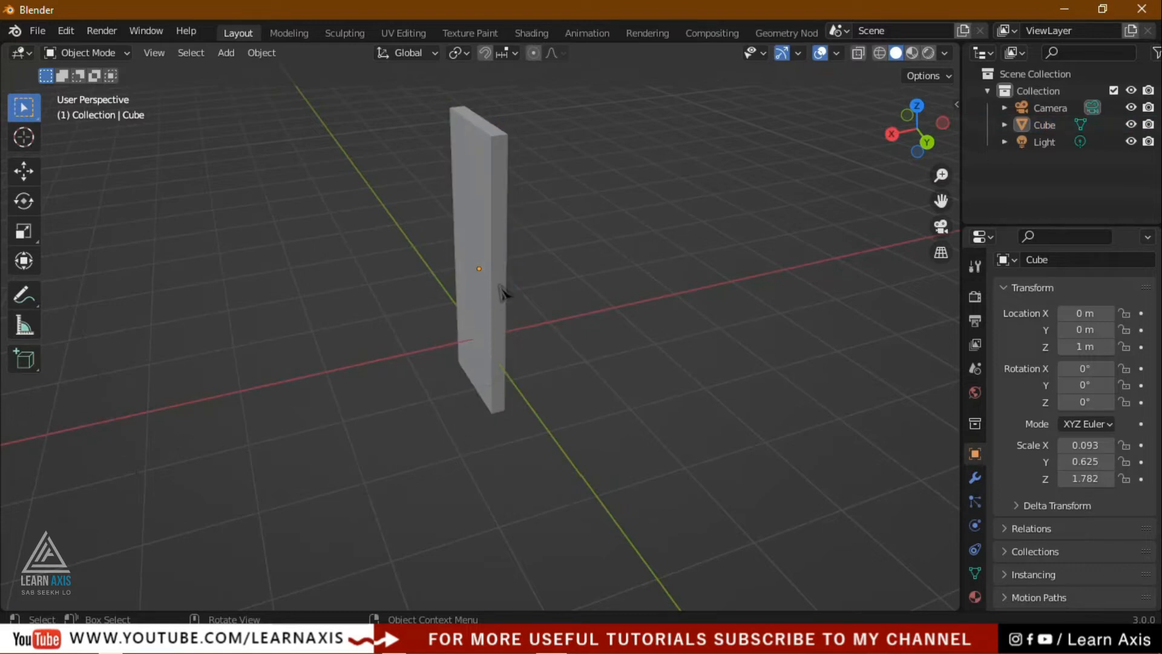
{"action": "left_click", "coordinate": [502, 293]}
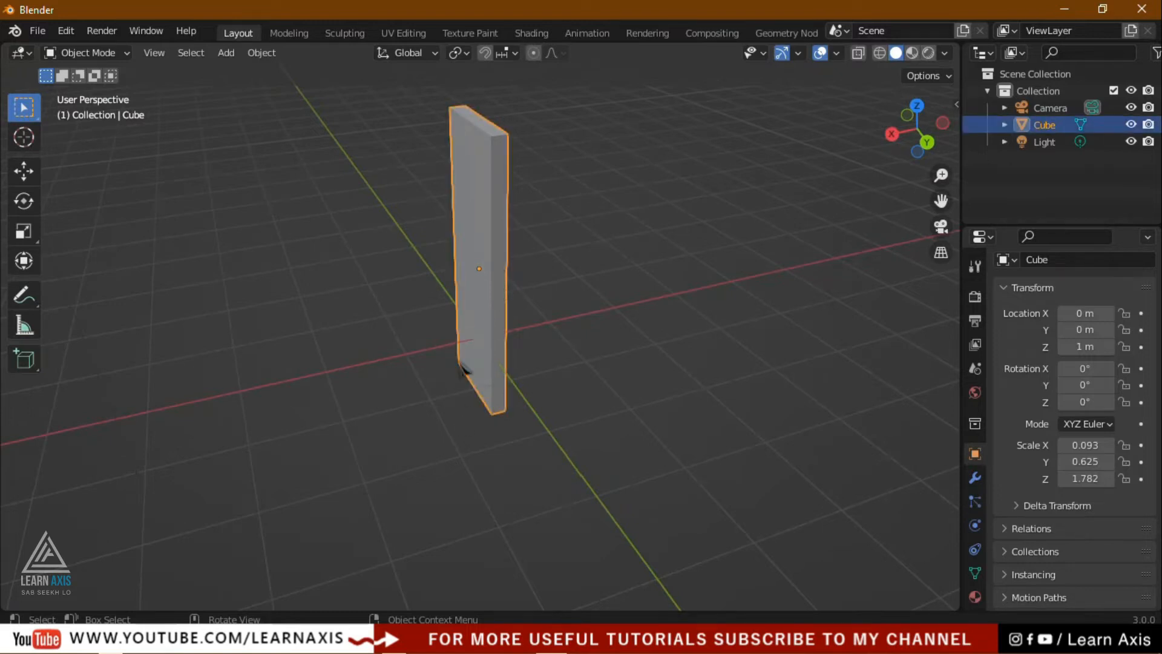
{"action": "middle_click_drag", "start_coordinate": [417, 402], "coordinate": [361, 380]}
{"action": "left_click", "coordinate": [24, 145]}
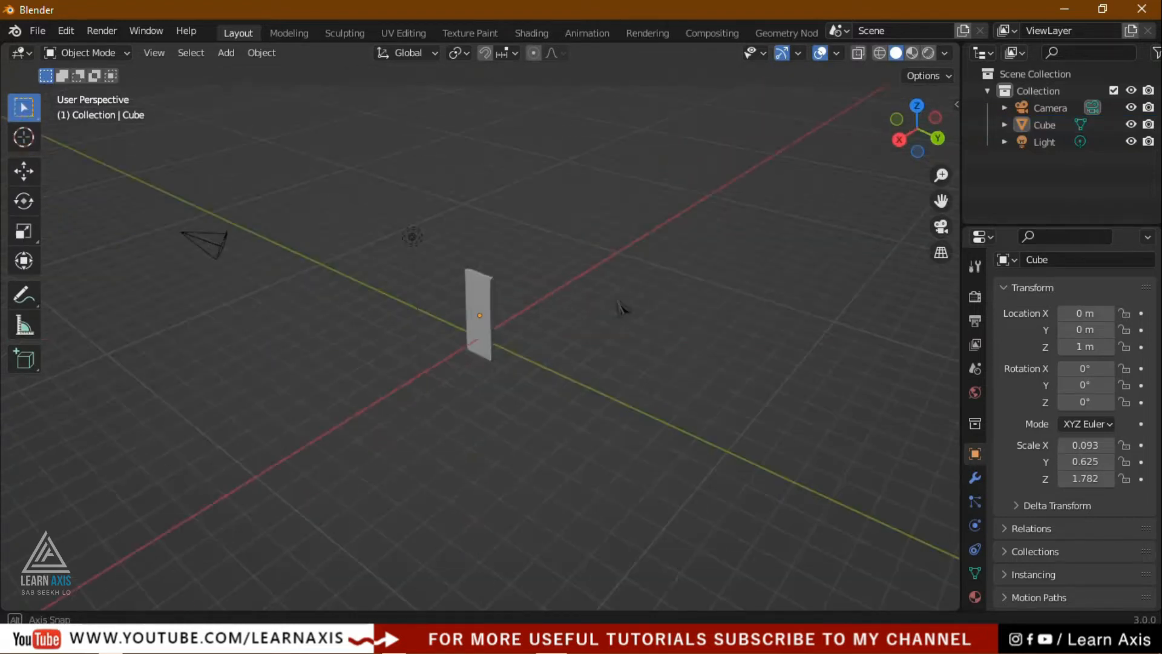
{"action": "middle_click_drag", "start_coordinate": [623, 308], "coordinate": [730, 299]}
{"action": "scroll", "coordinate": [732, 302], "scroll_direction": "up", "scroll_amount": 4}
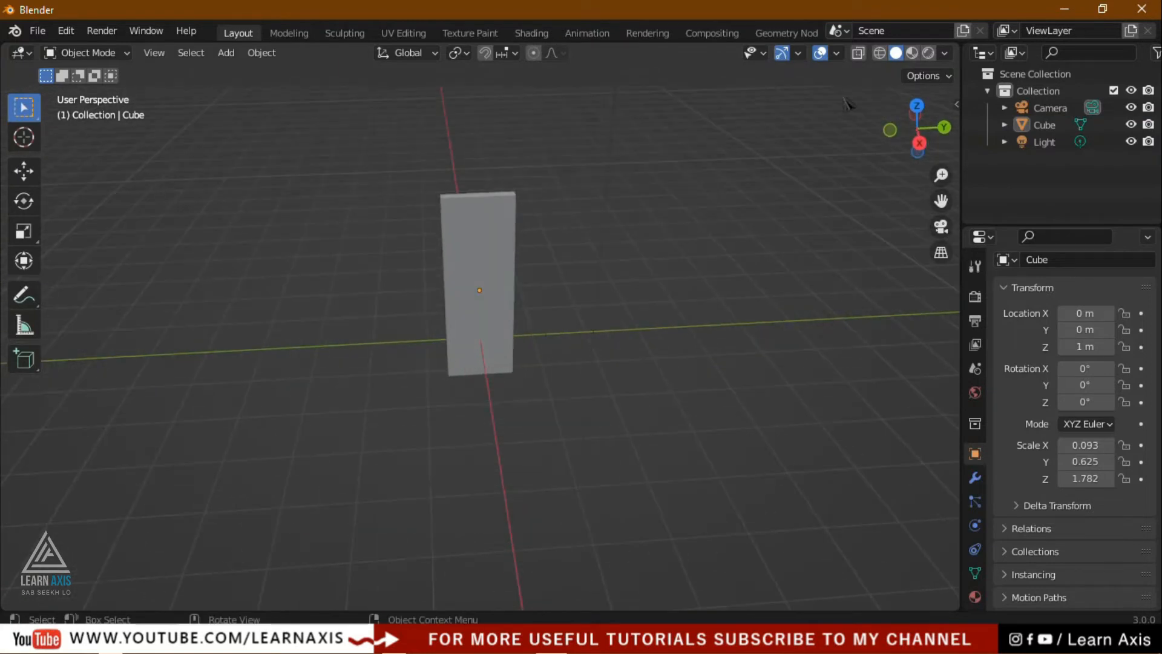
{"action": "left_click", "coordinate": [837, 53]}
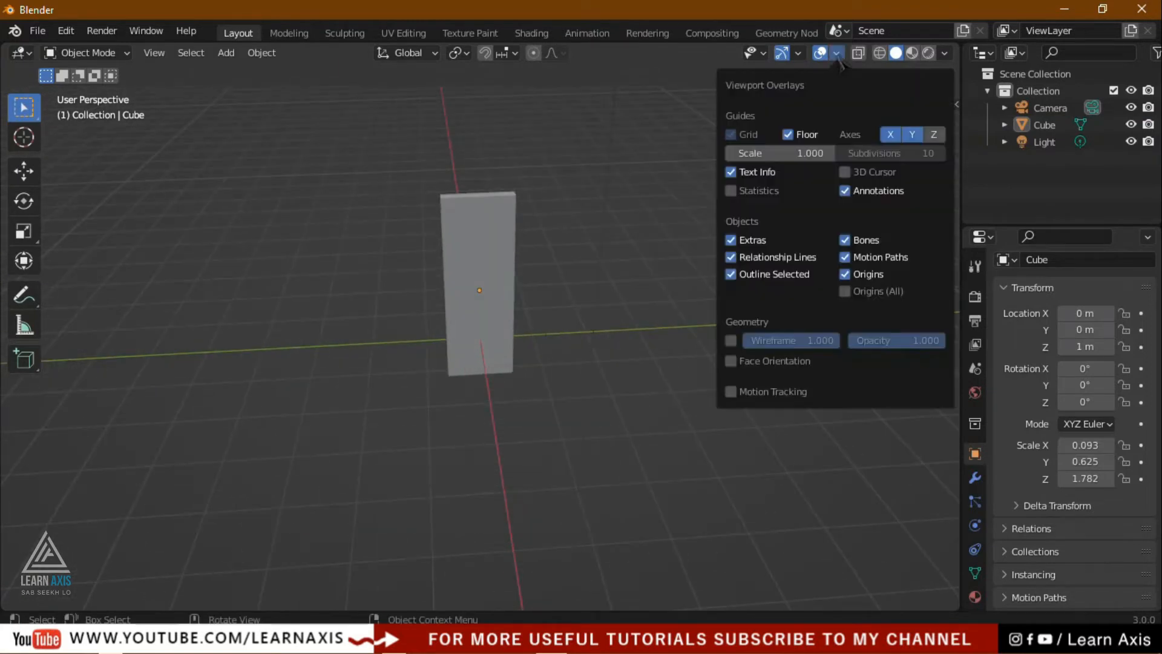
{"action": "left_click", "coordinate": [844, 173]}
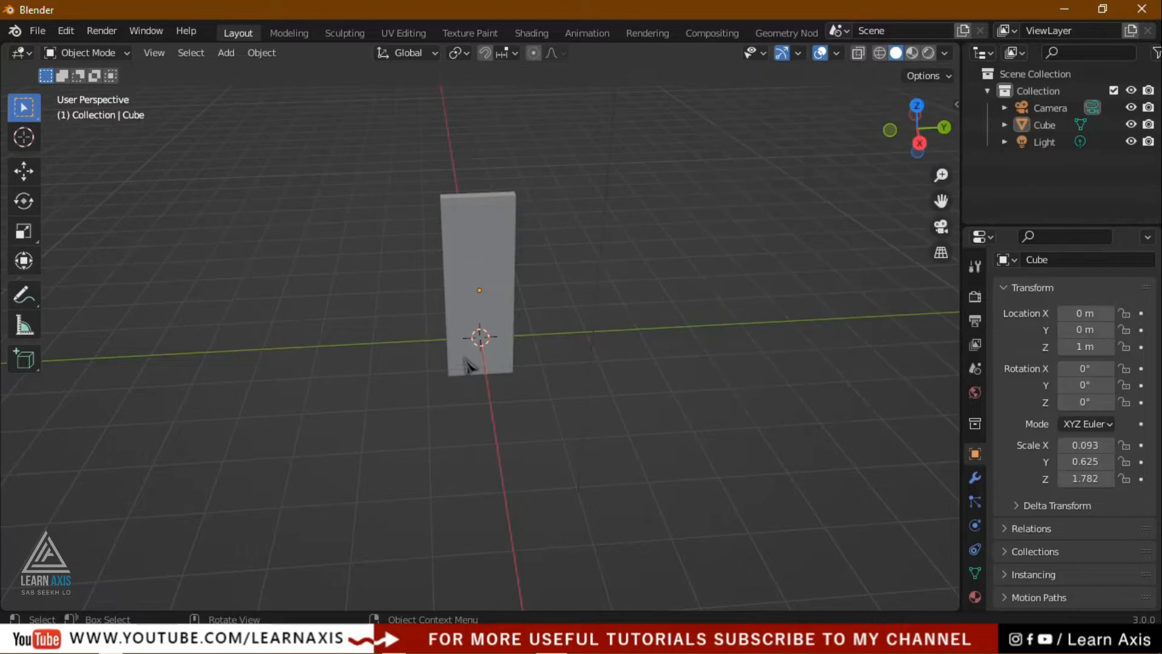
- Place the 3D cursor on the slab's narrow side face near origin height, and return to the Select tool
{"action": "middle_click_drag", "start_coordinate": [720, 296], "coordinate": [550, 302]}
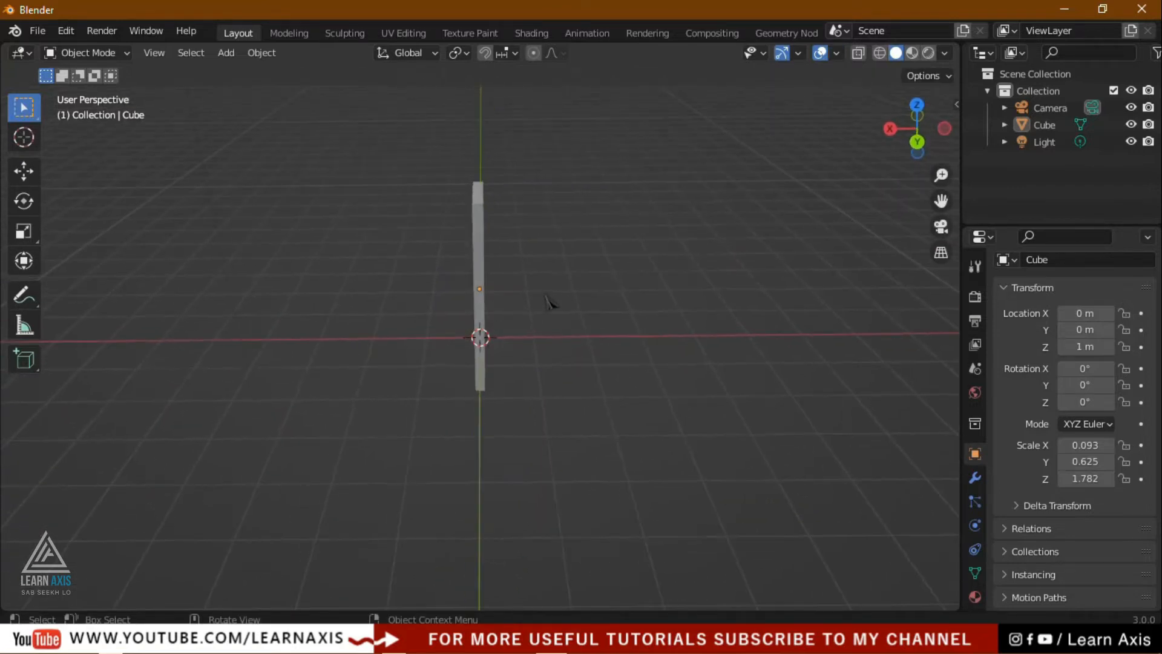
{"action": "left_click", "coordinate": [23, 138]}
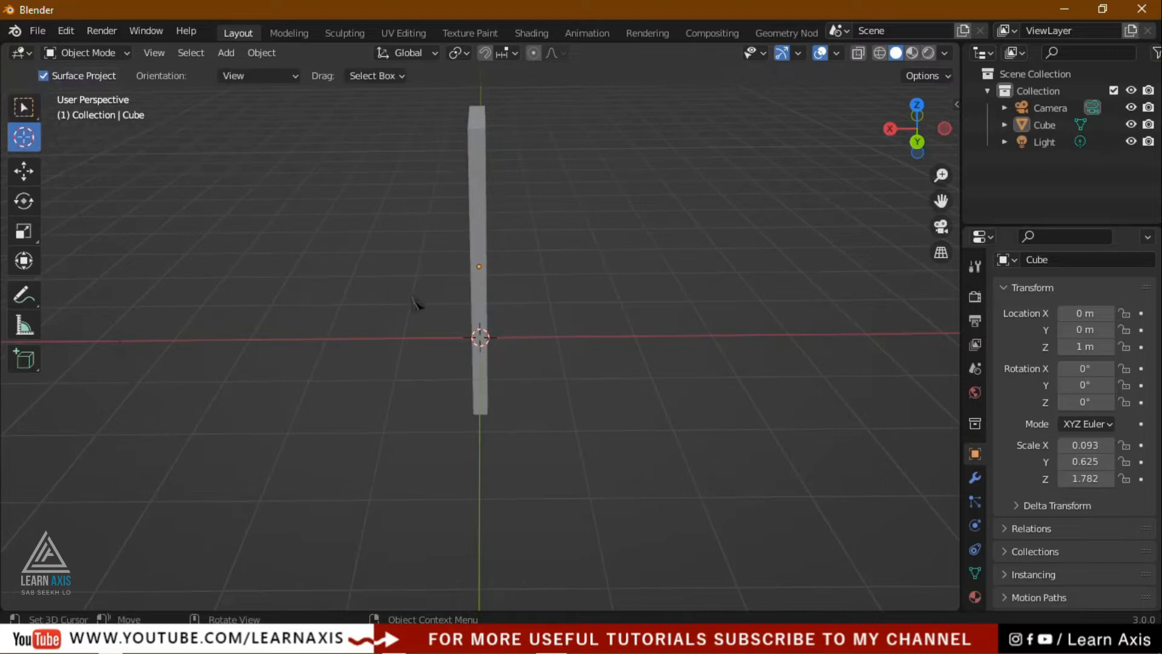
{"action": "left_click", "coordinate": [479, 267]}
{"action": "middle_click_drag", "start_coordinate": [384, 462], "coordinate": [585, 430]}
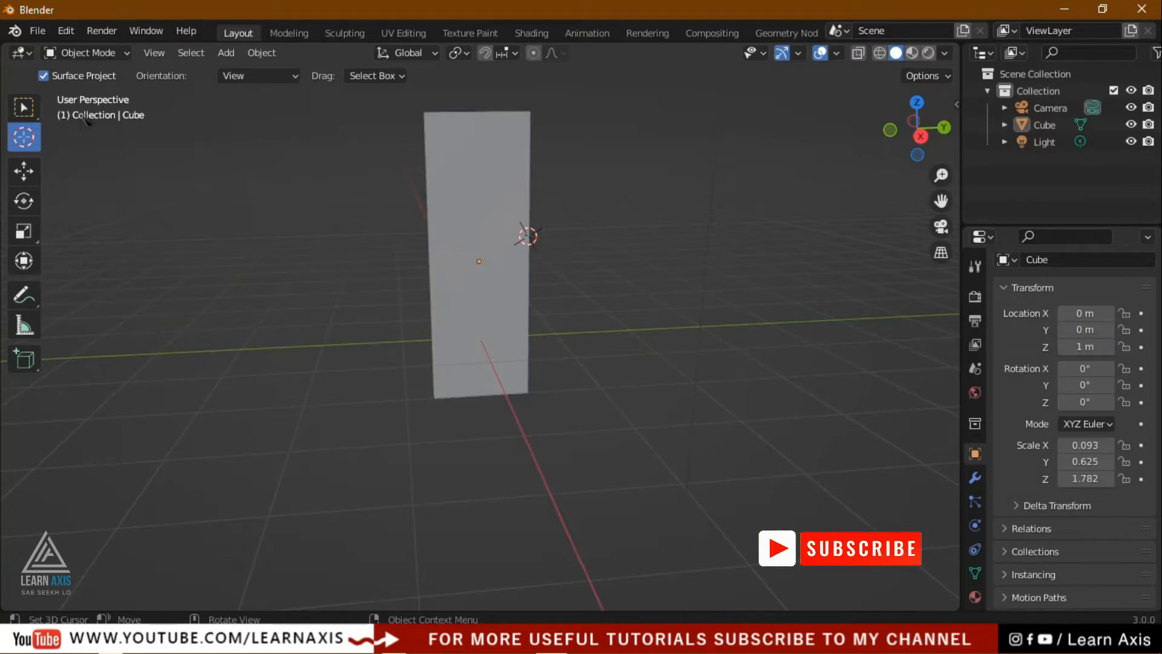
{"action": "left_click", "coordinate": [23, 108]}
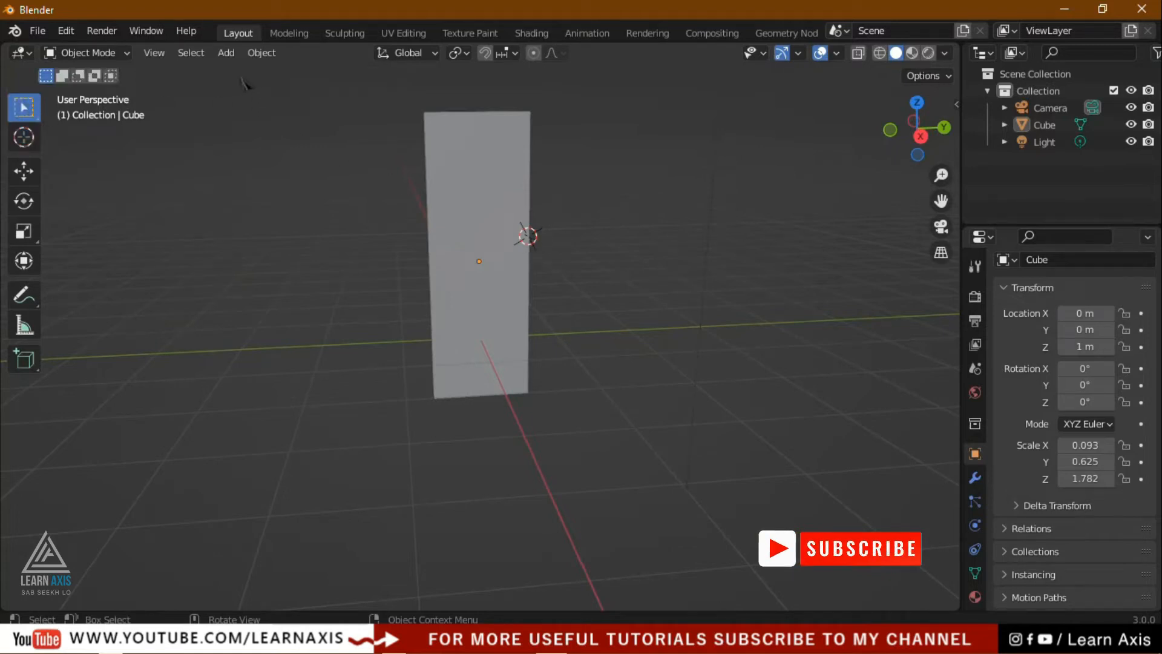
- Move the slab's origin to the 3D cursor on its side edge and rotate the slab to 4.9° around Z
{"action": "left_click", "coordinate": [482, 177]}
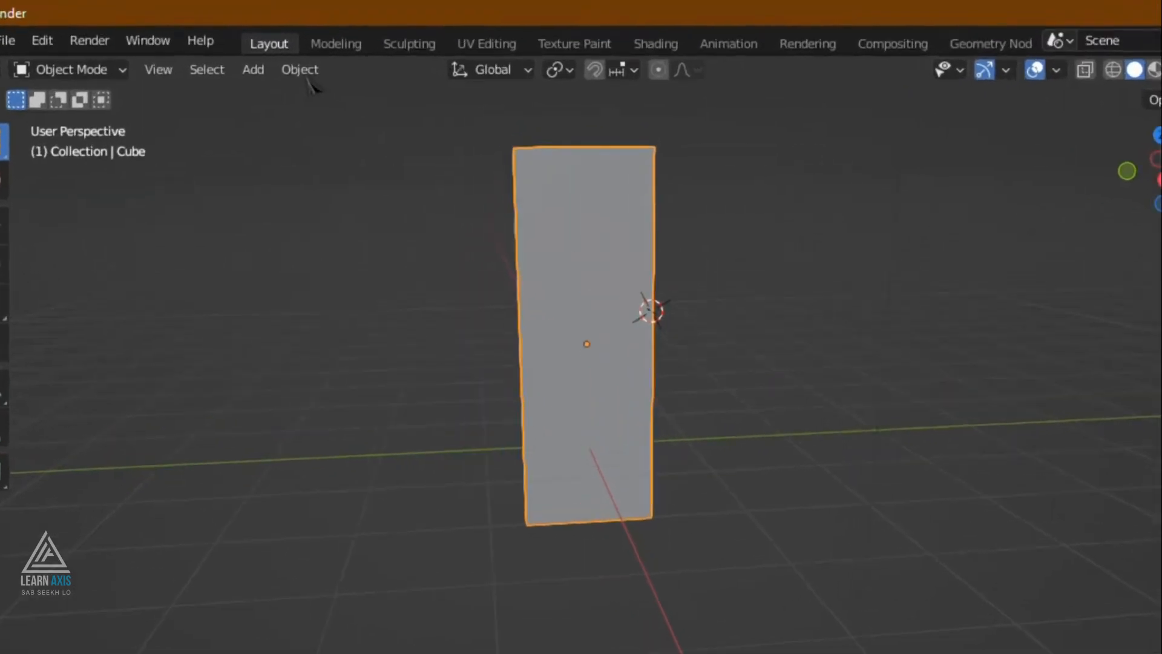
{"action": "left_click", "coordinate": [306, 76]}
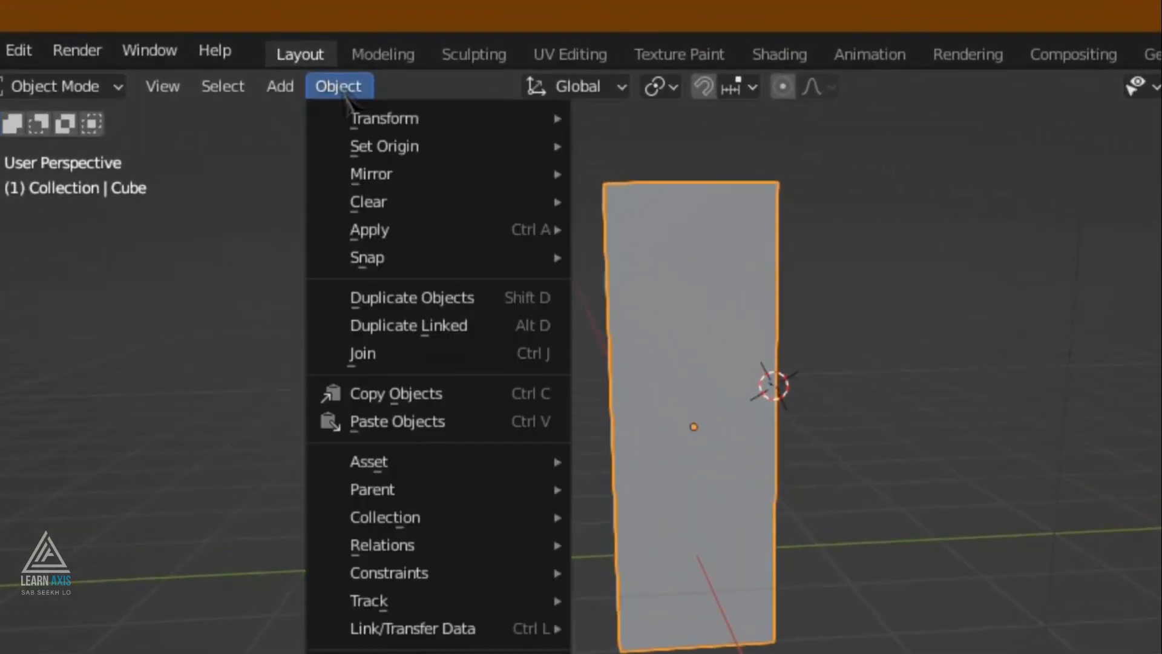
{"action": "mouse_move", "coordinate": [387, 146]}
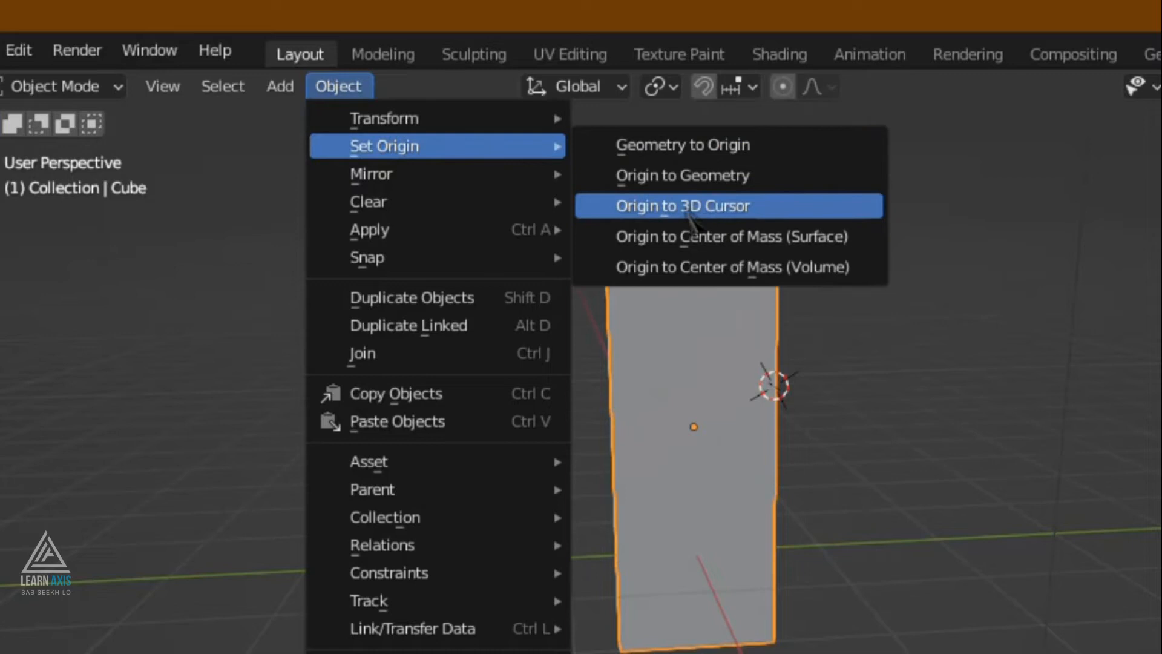
{"action": "left_click", "coordinate": [751, 206]}
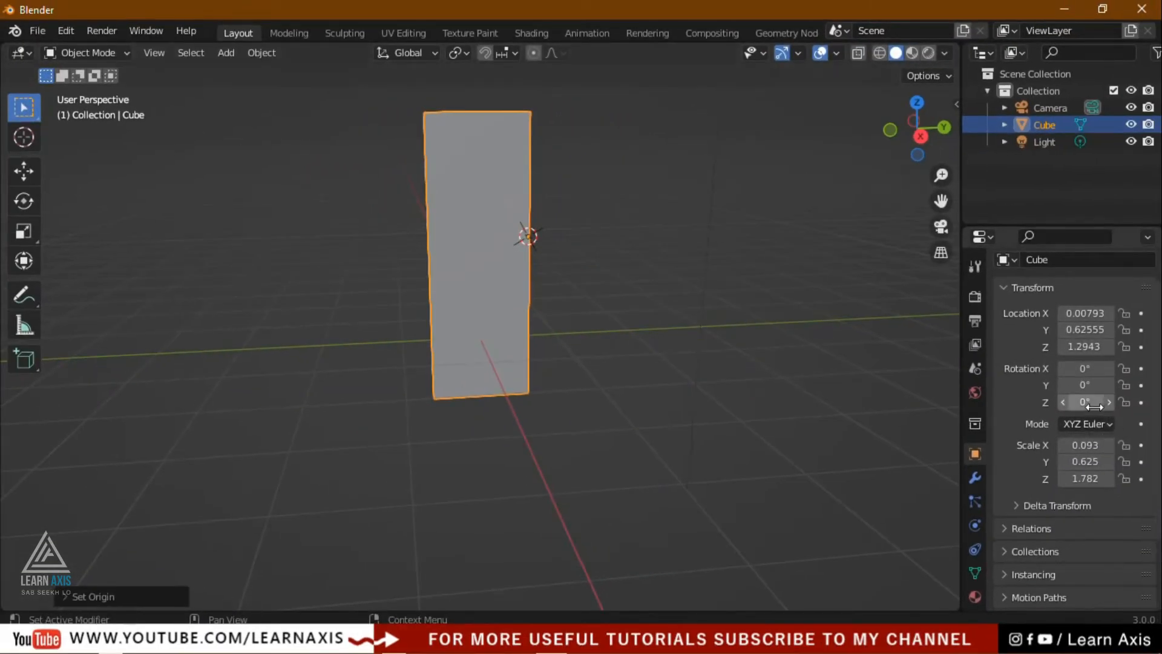
{"action": "mouse_move", "coordinate": [1085, 406]}
{"action": "left_mouse_down"}
{"action": "mouse_move", "coordinate": [1129, 406]}
{"action": "mouse_move", "coordinate": [1017, 402]}
{"action": "mouse_move", "coordinate": [1086, 402]}
{"action": "left_mouse_up"}
- In Edit Mode, select the slab's upper front corner vertex on the cursor side and snap the 3D cursor to it
{"action": "key", "text": "Tab"}
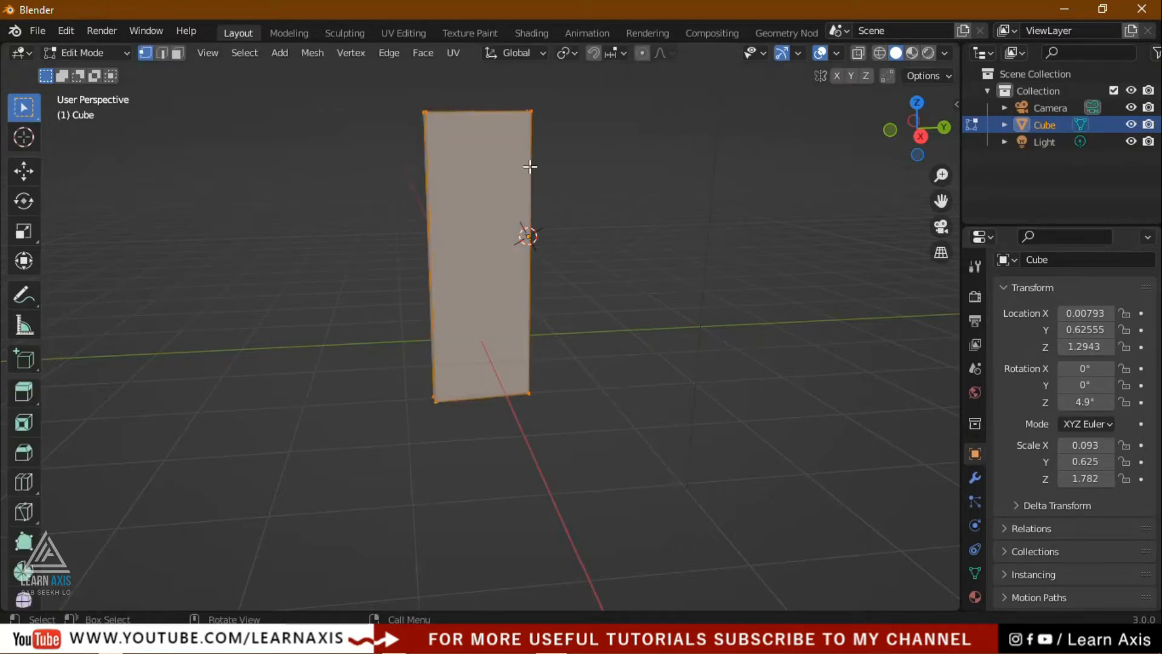
{"action": "key", "text": "alt+a"}
{"action": "middle_click_drag", "start_coordinate": [596, 140], "coordinate": [588, 227]}
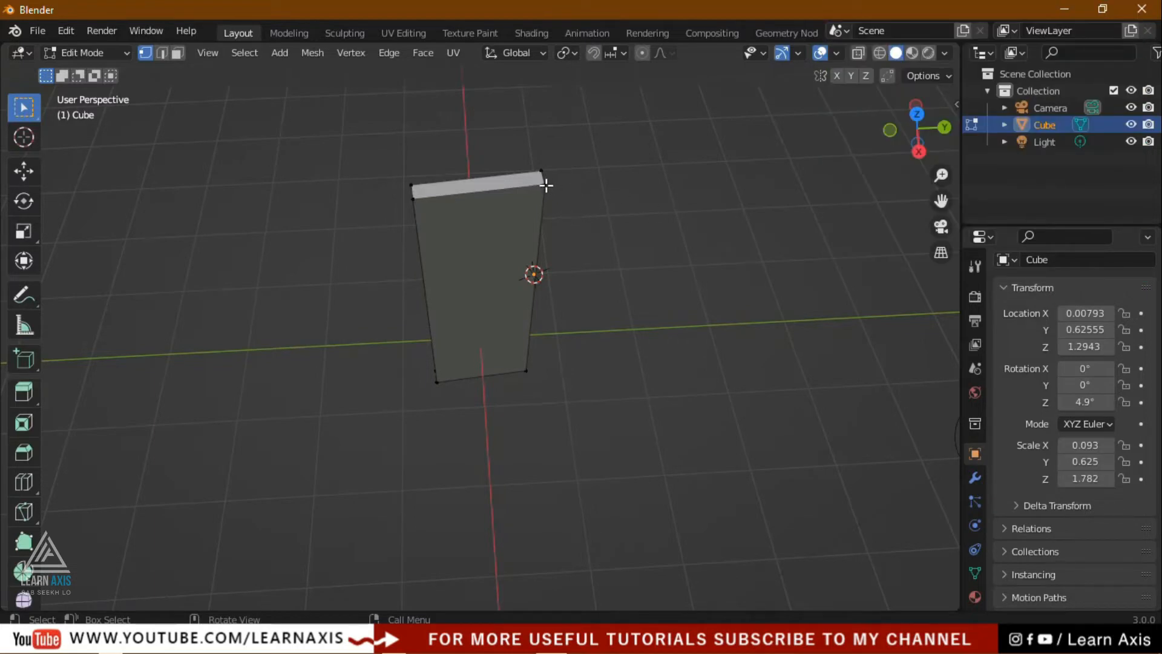
{"action": "left_click", "coordinate": [581, 200]}
{"action": "key", "text": "shift+s"}
{"action": "key", "text": "shift+s"}
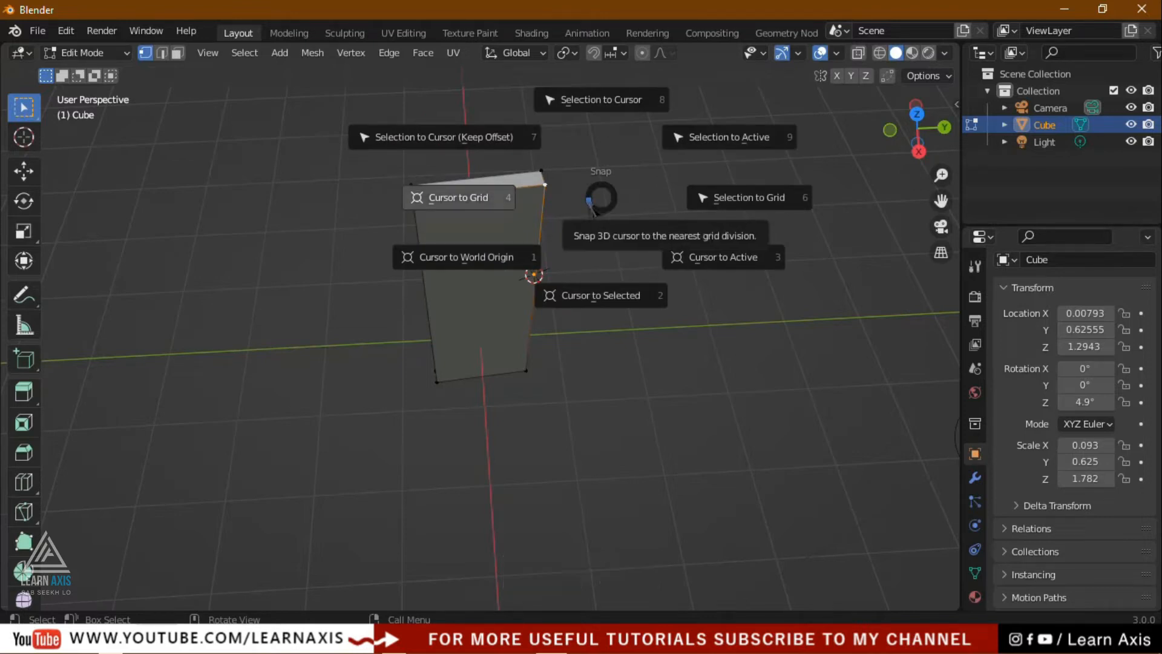
{"action": "left_click", "coordinate": [650, 312]}
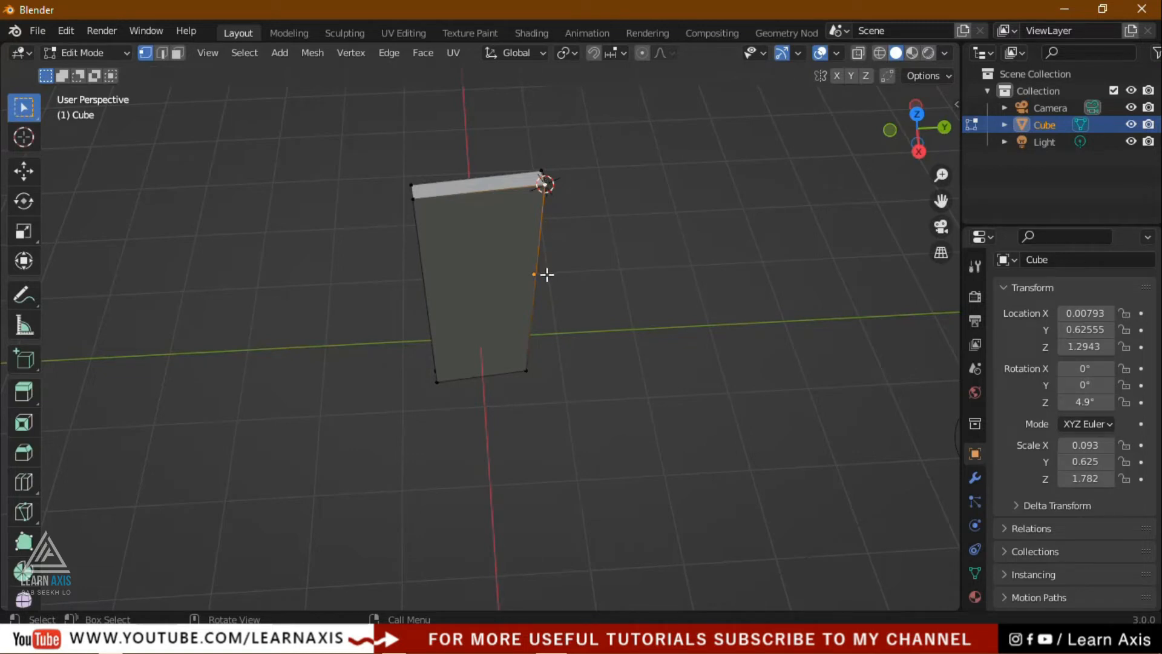
- Return to Object Mode and set the slab's origin to the 3D cursor at its upper corner
{"action": "left_click", "coordinate": [107, 54]}
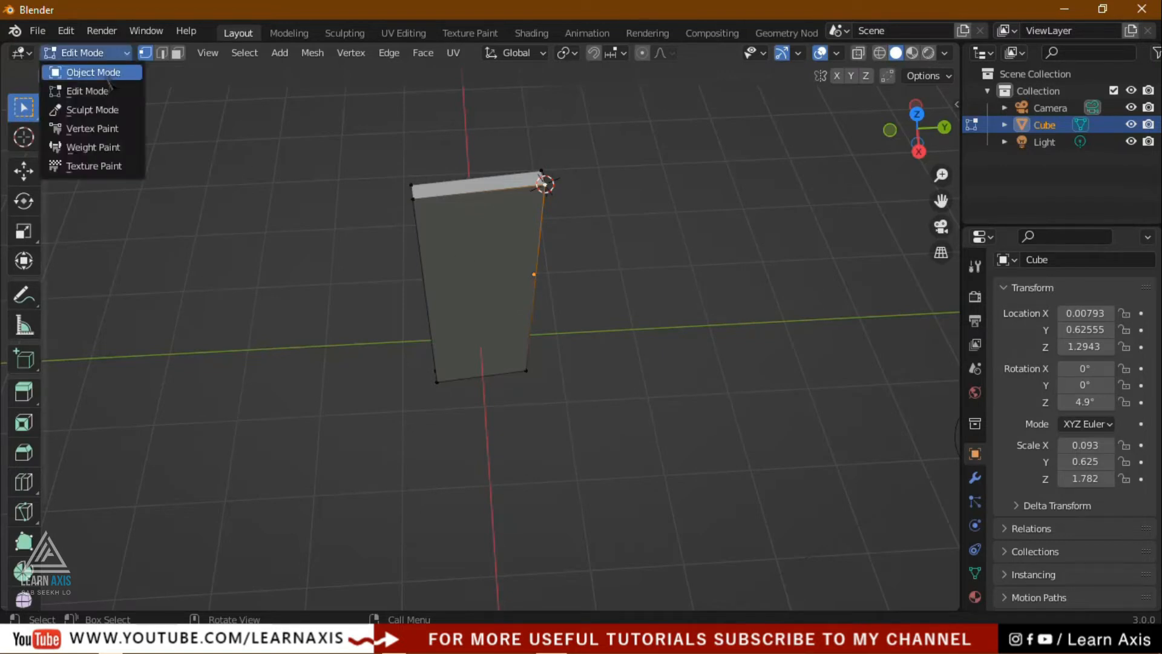
{"action": "left_click", "coordinate": [100, 72]}
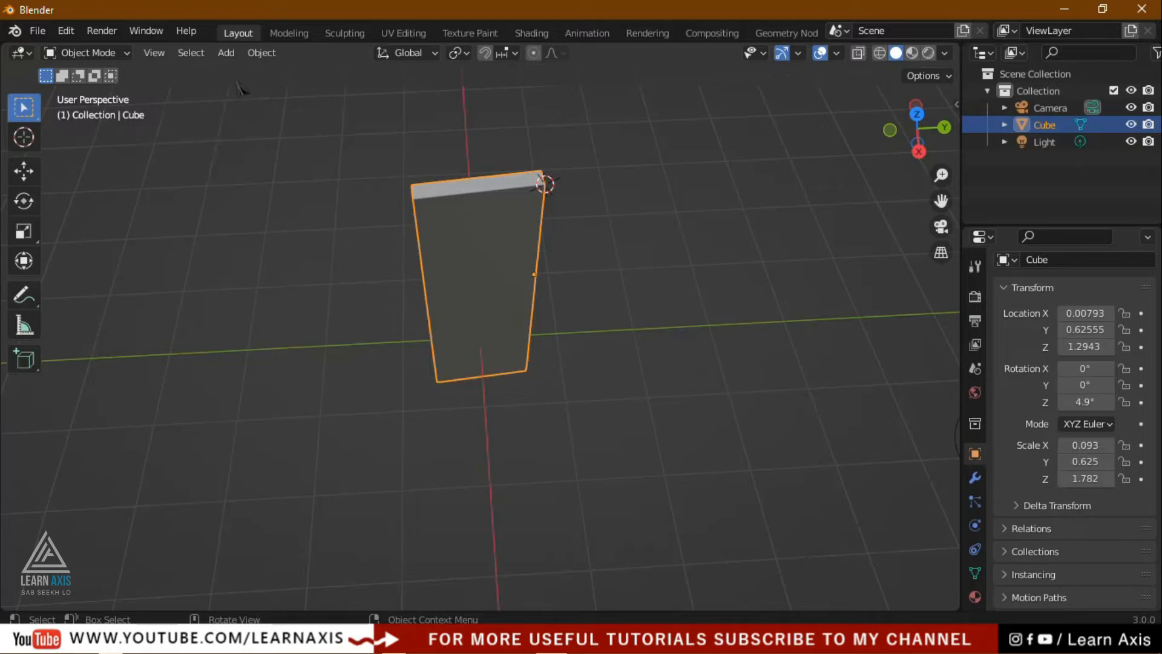
{"action": "left_click", "coordinate": [262, 53]}
{"action": "mouse_move", "coordinate": [267, 92]}
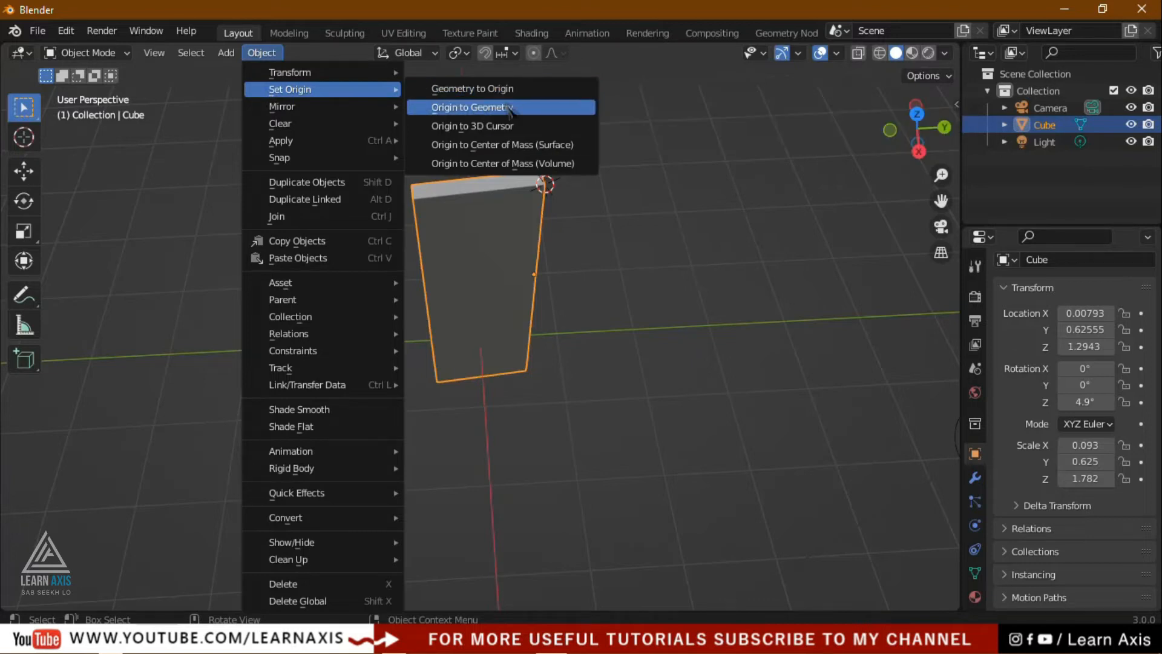
{"action": "left_click", "coordinate": [553, 130]}
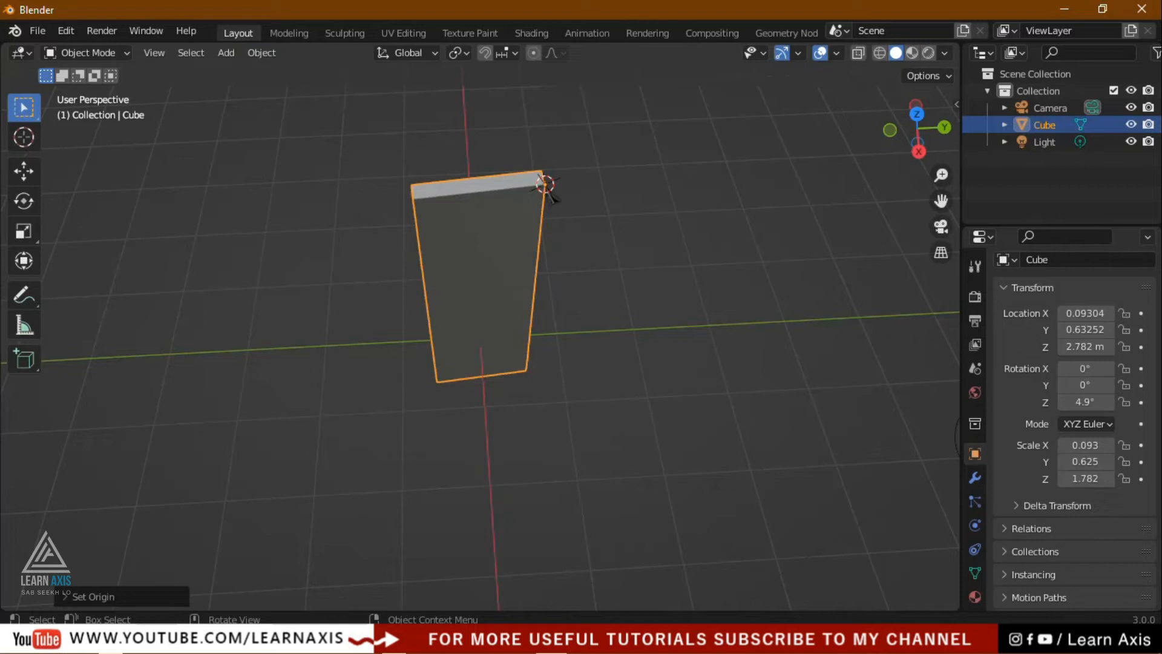
- Set the slab's Z rotation to -3° so it swings about the corner origin
{"action": "scroll", "coordinate": [723, 385], "scroll_direction": "down", "scroll_amount": 2}
{"action": "middle_click_drag", "start_coordinate": [780, 572], "coordinate": [760, 499]}
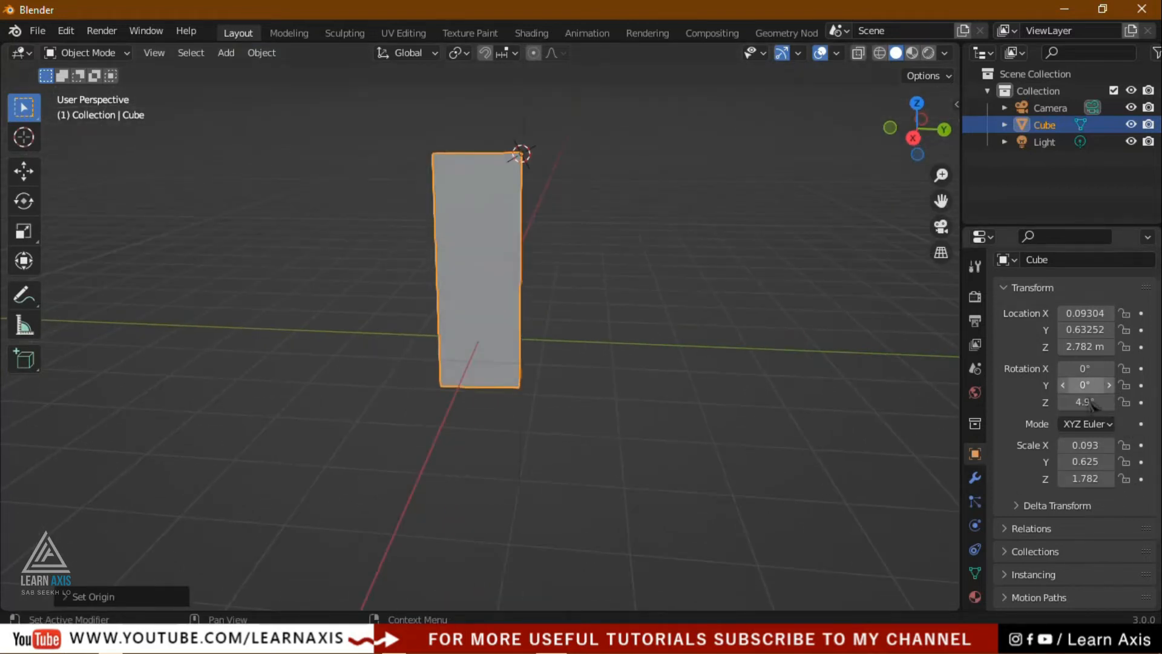
{"action": "left_click_drag", "start_coordinate": [1084, 402], "coordinate": [1020, 410]}
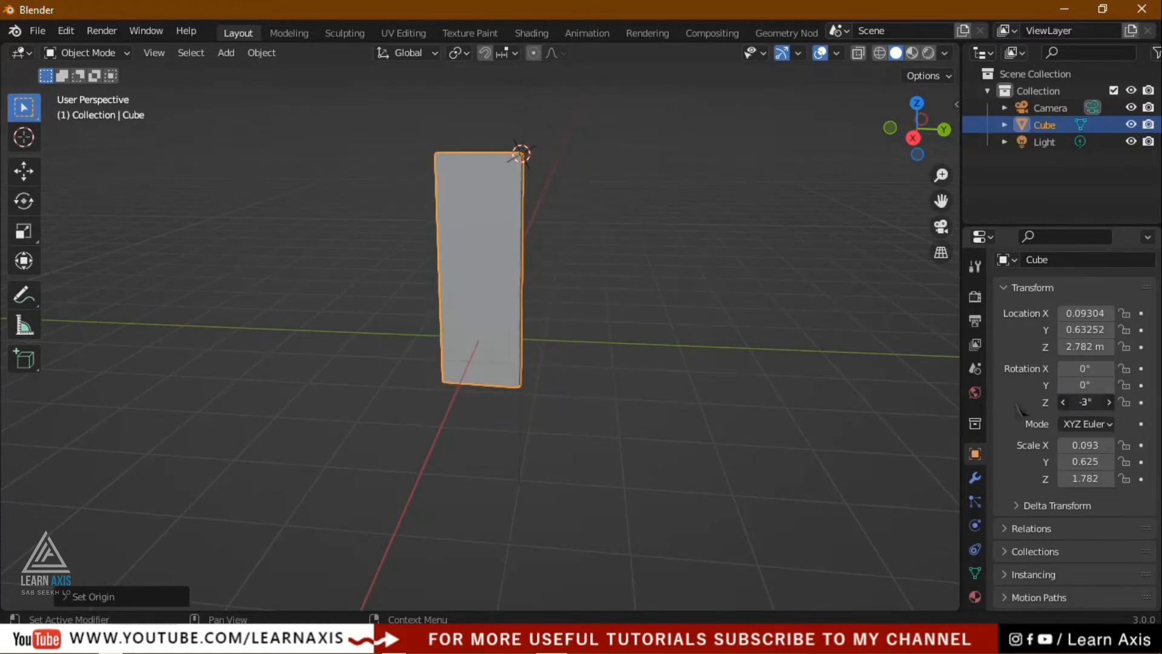
- Scale the slab up by about 1.38 and rotate it freely about its corner origin to about 11.4° in X
{"action": "scroll", "coordinate": [511, 342], "scroll_direction": "down", "scroll_amount": 4}
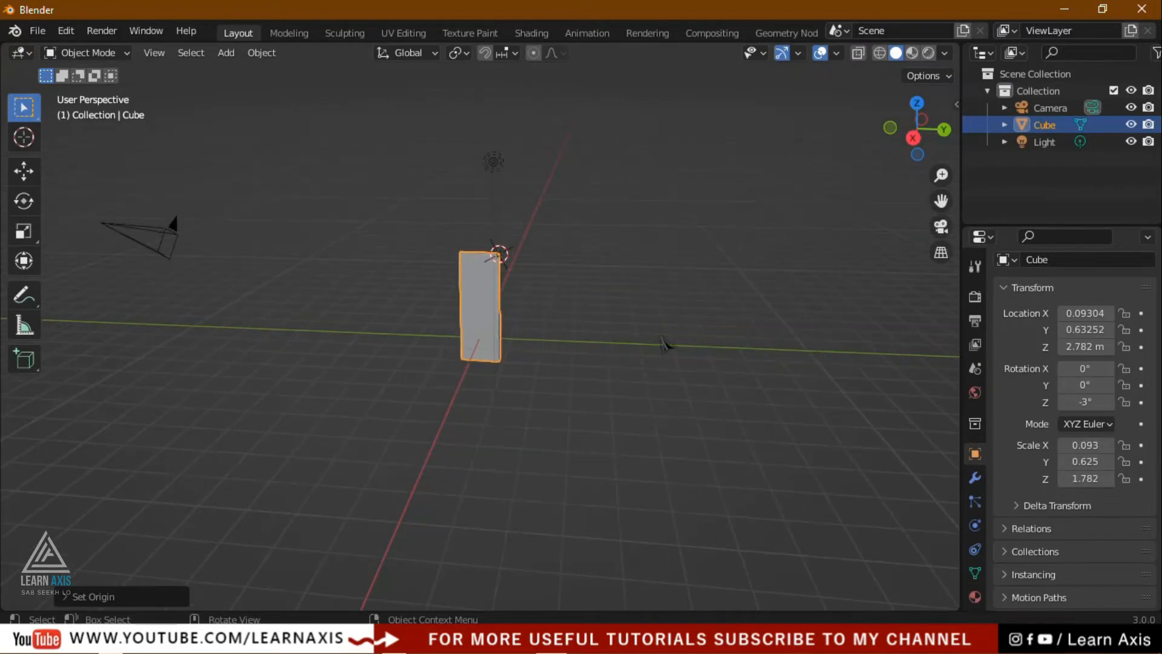
{"action": "key", "text": "s"}
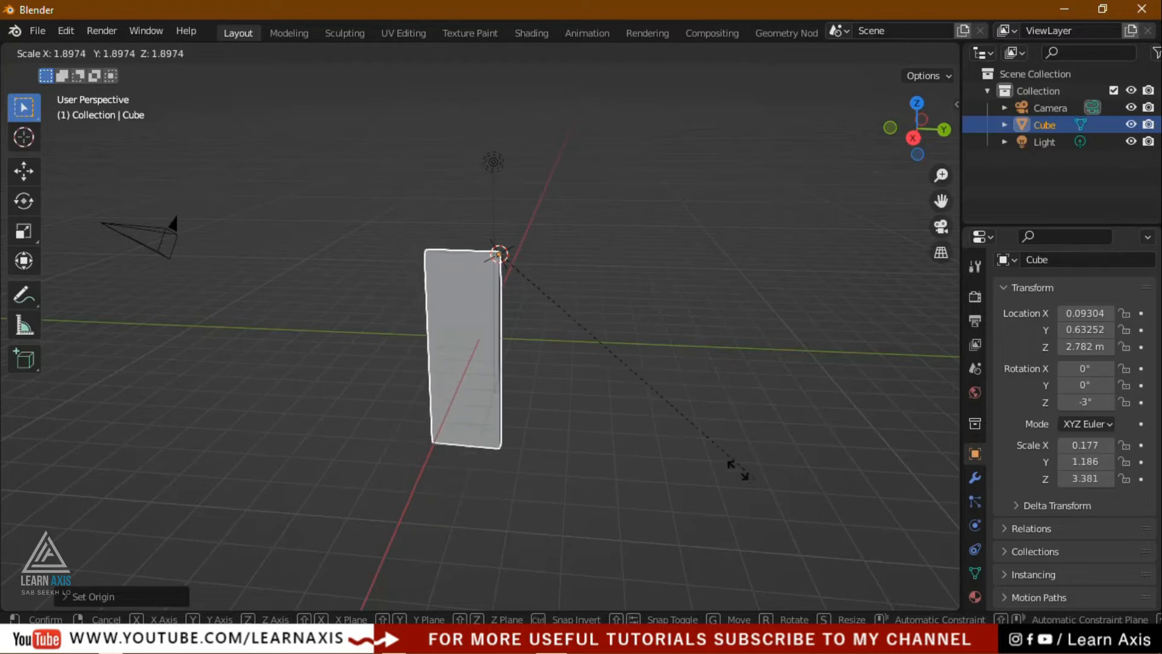
{"action": "left_click", "coordinate": [673, 440]}
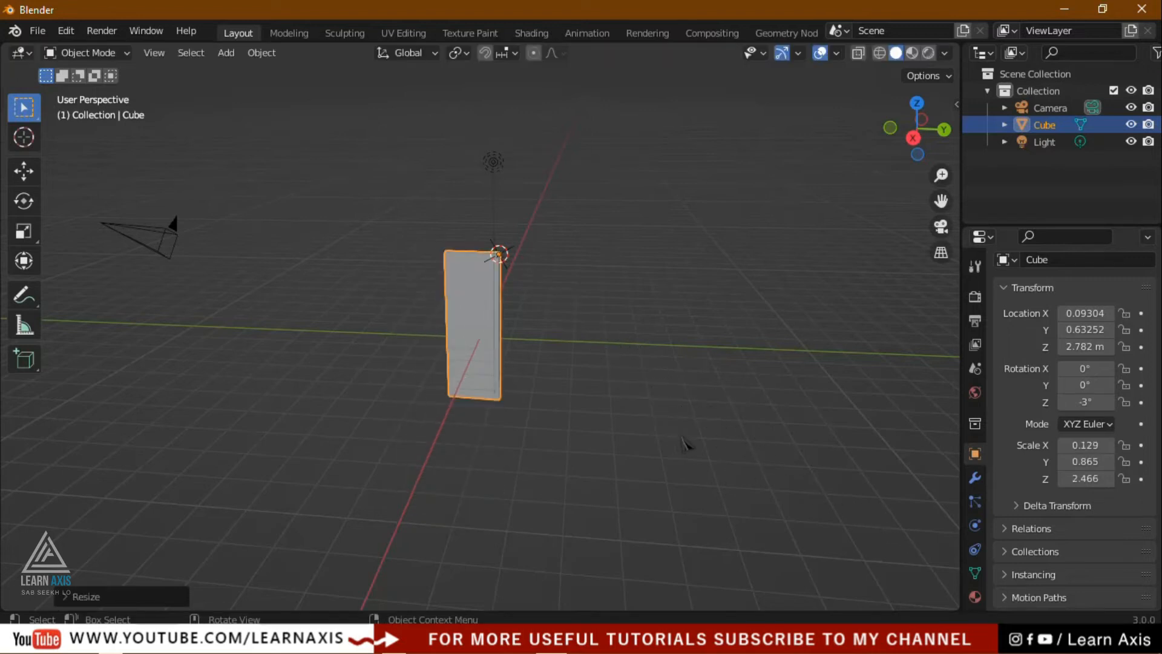
{"action": "key", "text": "r"}
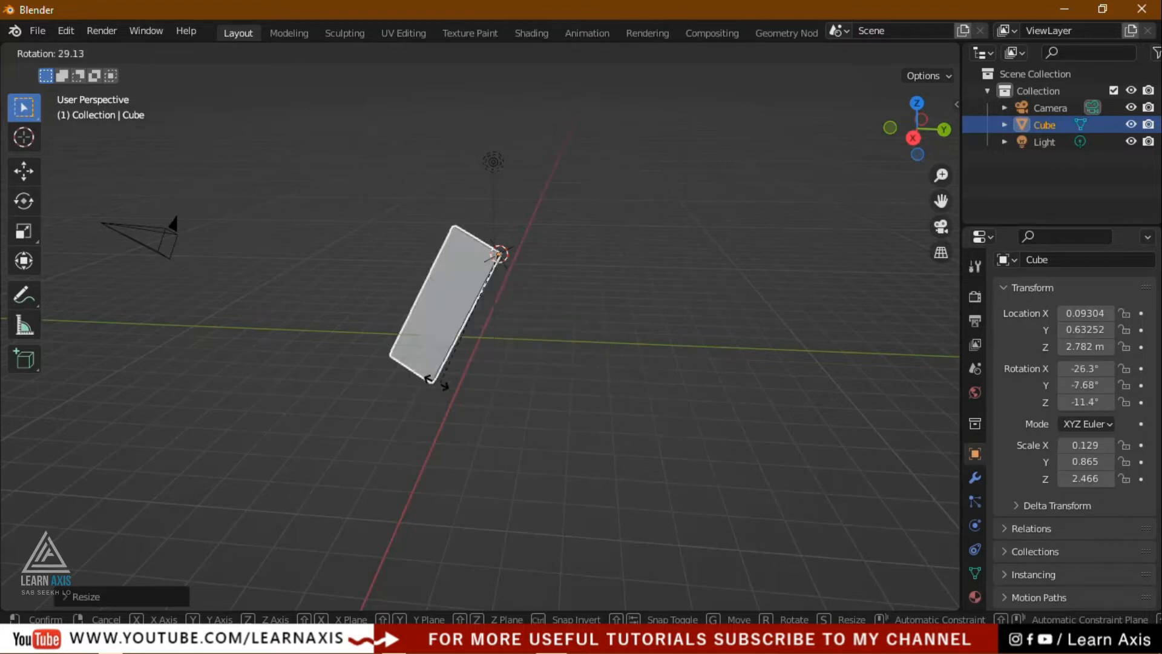
{"action": "left_click", "coordinate": [557, 297]}
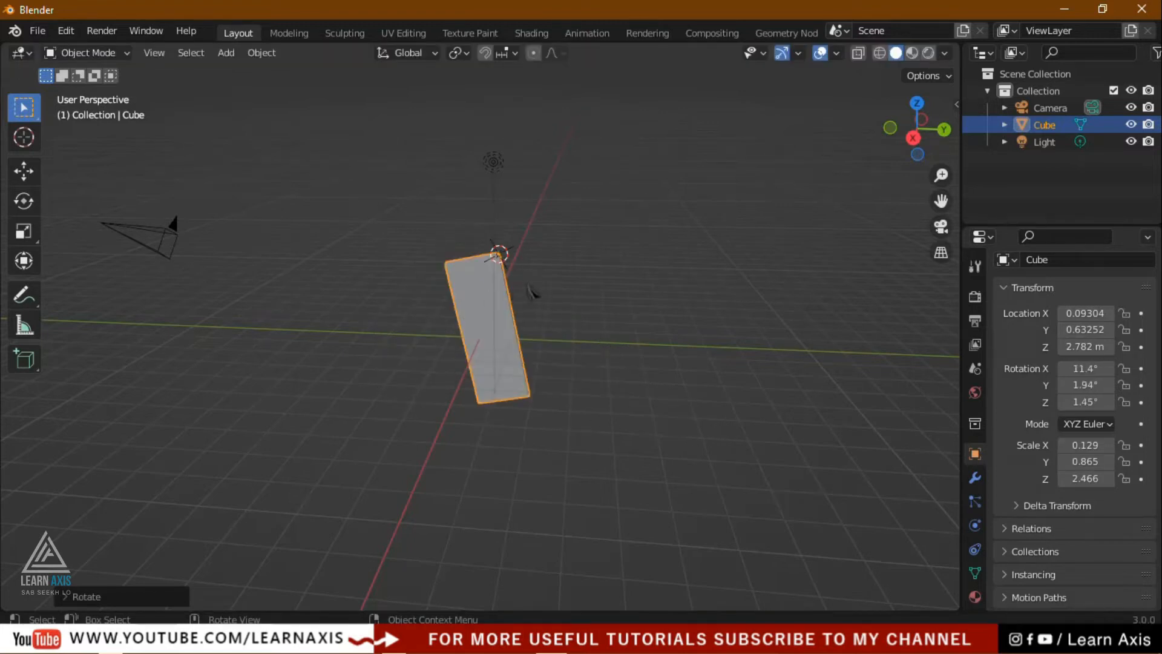
{"action": "scroll", "coordinate": [533, 293], "scroll_direction": "up", "scroll_amount": 3}
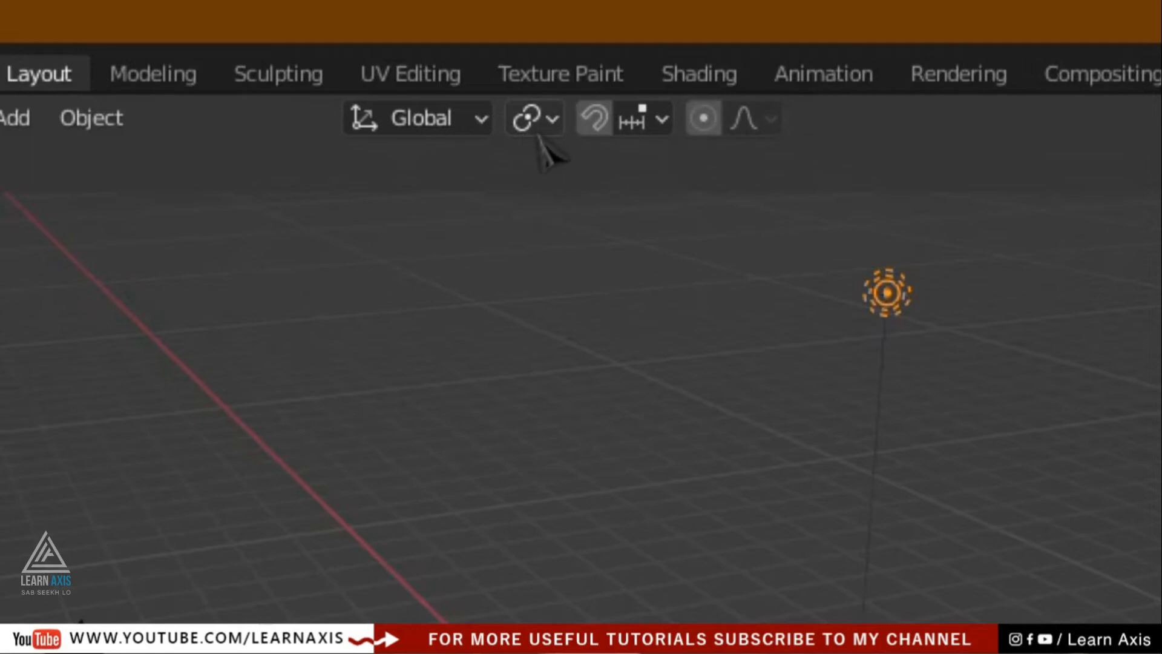
- In the top view of the default scene, duplicate the cube and place the copy about 5.03 m away along X
{"action": "left_click", "coordinate": [502, 365]}
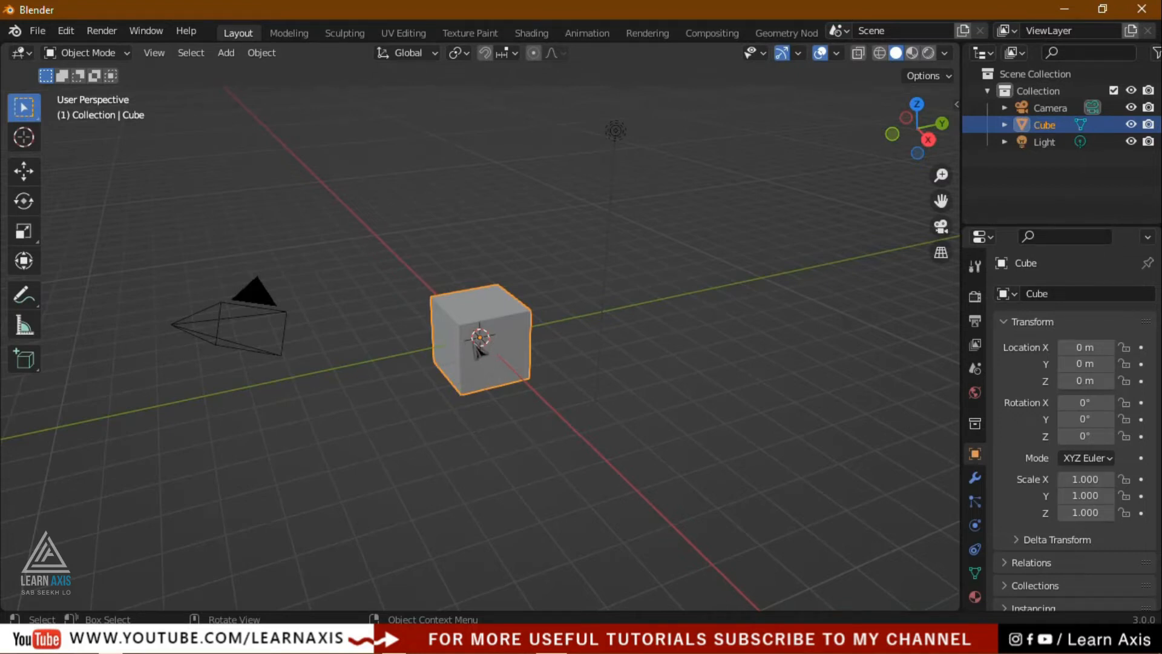
{"action": "left_click", "coordinate": [480, 441]}
{"action": "middle_click_drag", "start_coordinate": [480, 441], "coordinate": [601, 445]}
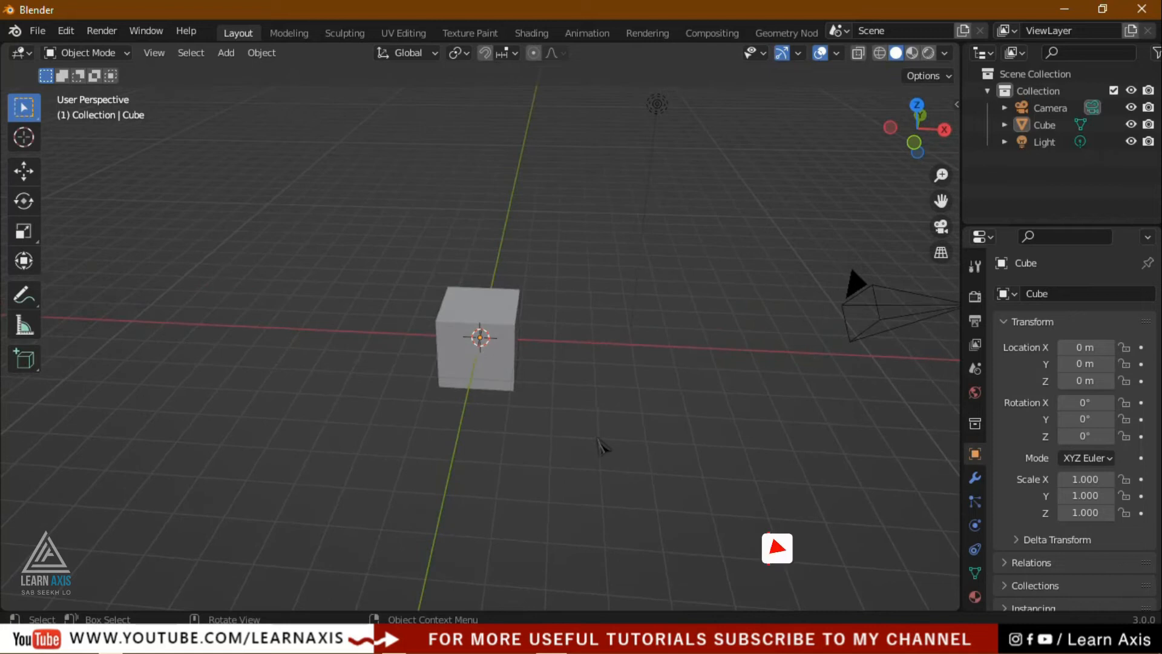
{"action": "key", "text": "KP_7"}
{"action": "left_click", "coordinate": [487, 360]}
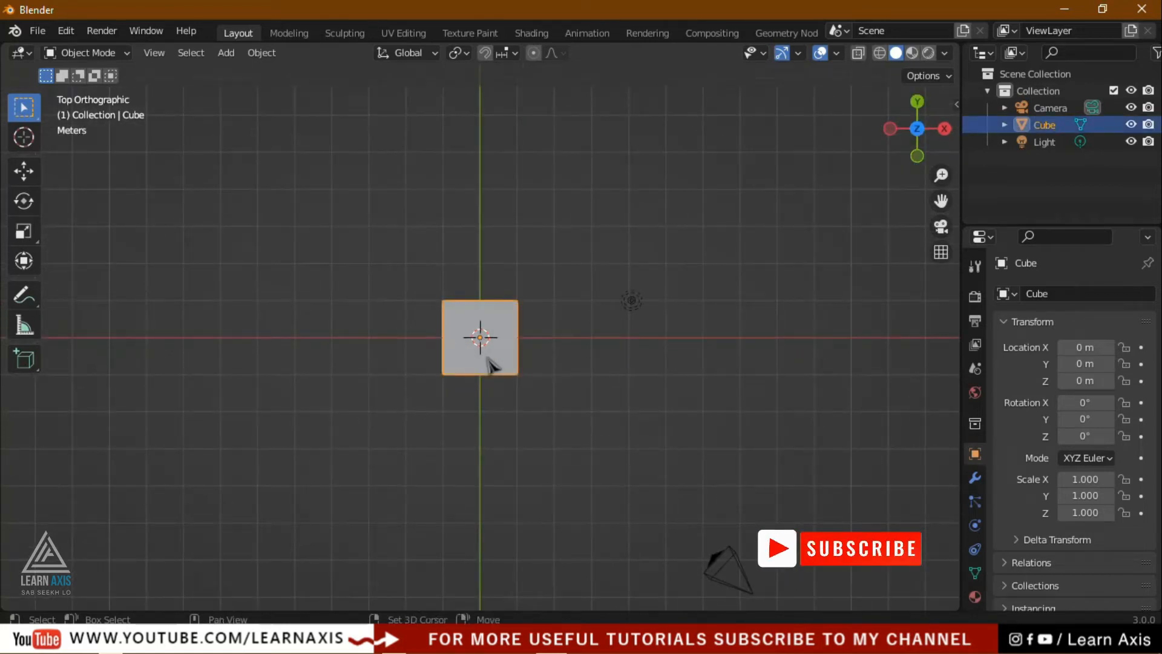
{"action": "key", "text": "shift+d"}
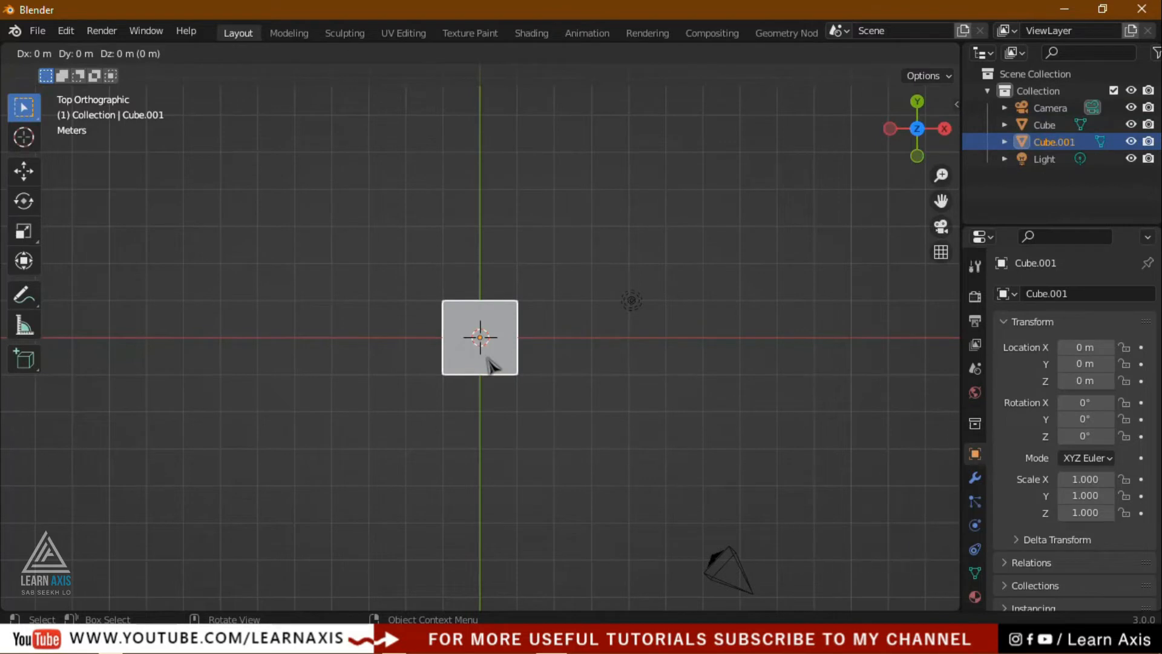
{"action": "key", "text": "x"}
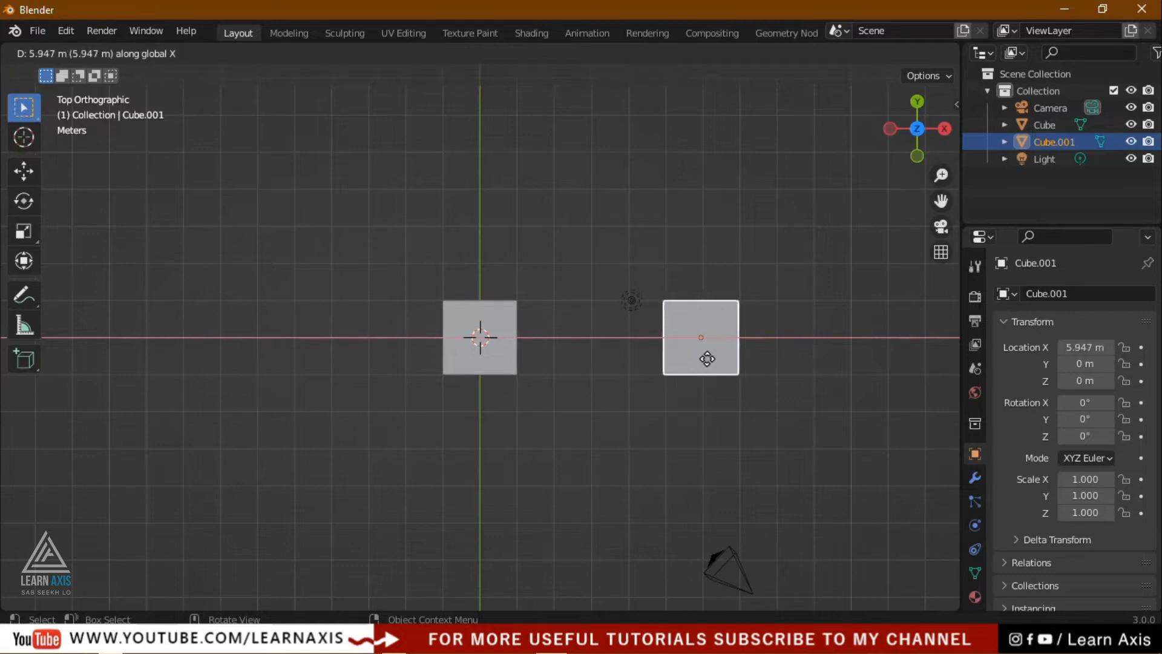
{"action": "left_click", "coordinate": [669, 358]}
- Hide the light and the camera in the viewport, leaving the two cubes displayed and deselected
{"action": "middle_click_drag", "start_coordinate": [732, 463], "coordinate": [669, 336]}
{"action": "left_click_drag", "start_coordinate": [341, 241], "coordinate": [790, 422]}
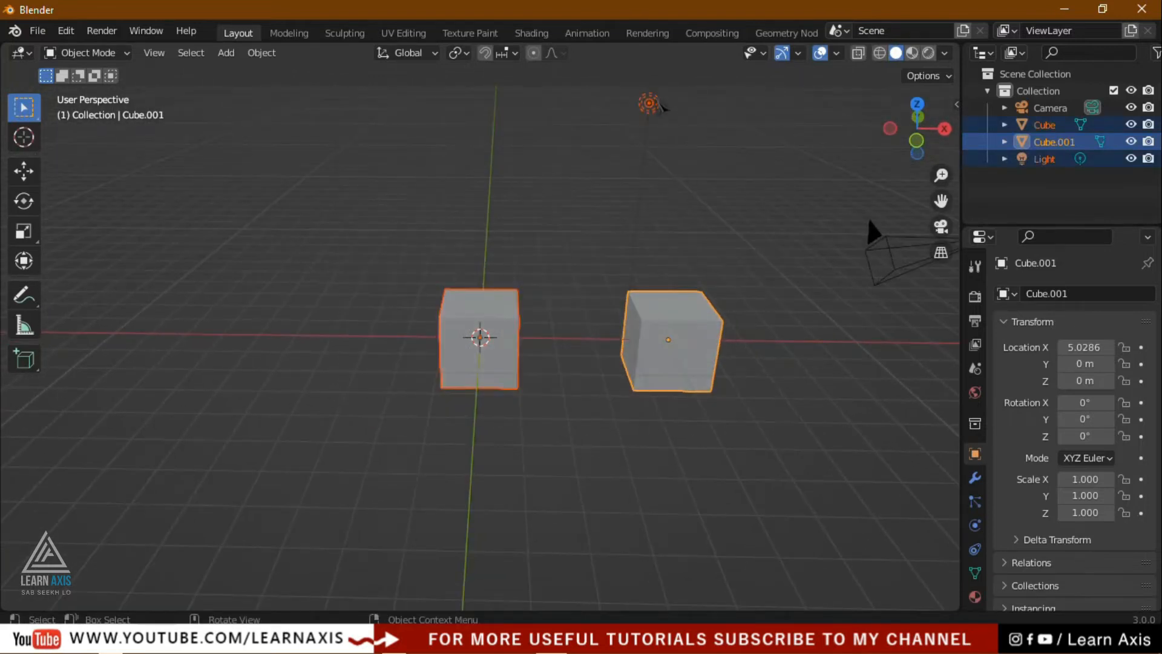
{"action": "left_click", "coordinate": [756, 54]}
{"action": "left_click", "coordinate": [766, 59]}
{"action": "left_click", "coordinate": [765, 56]}
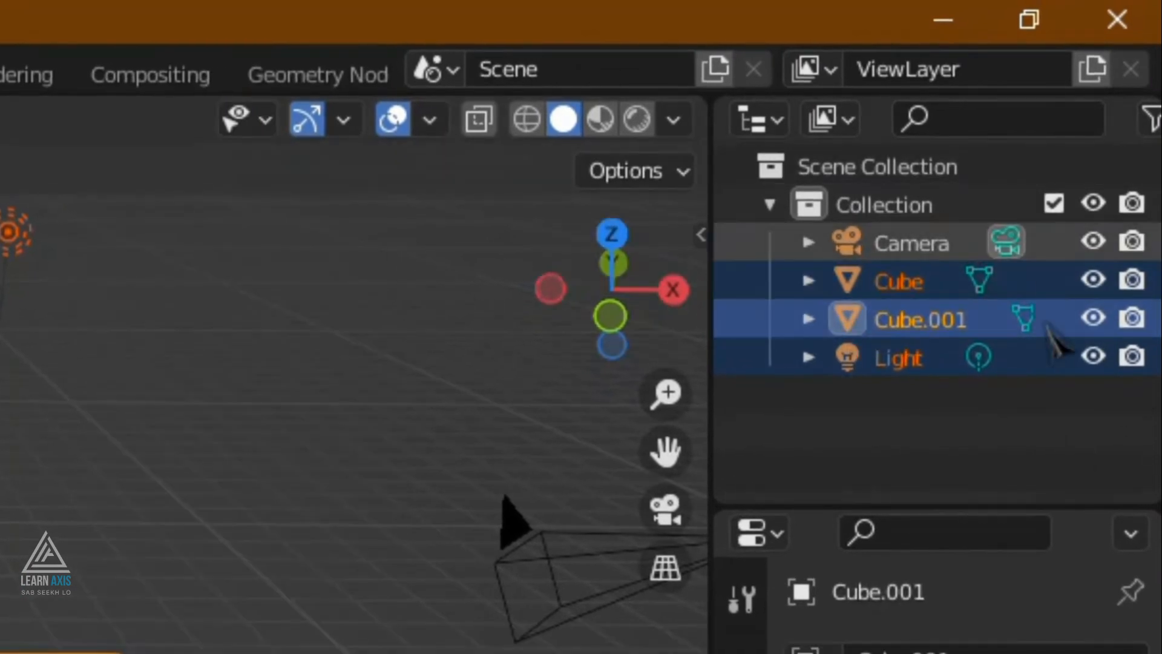
{"action": "left_click", "coordinate": [1098, 369], "text": "ctrl"}
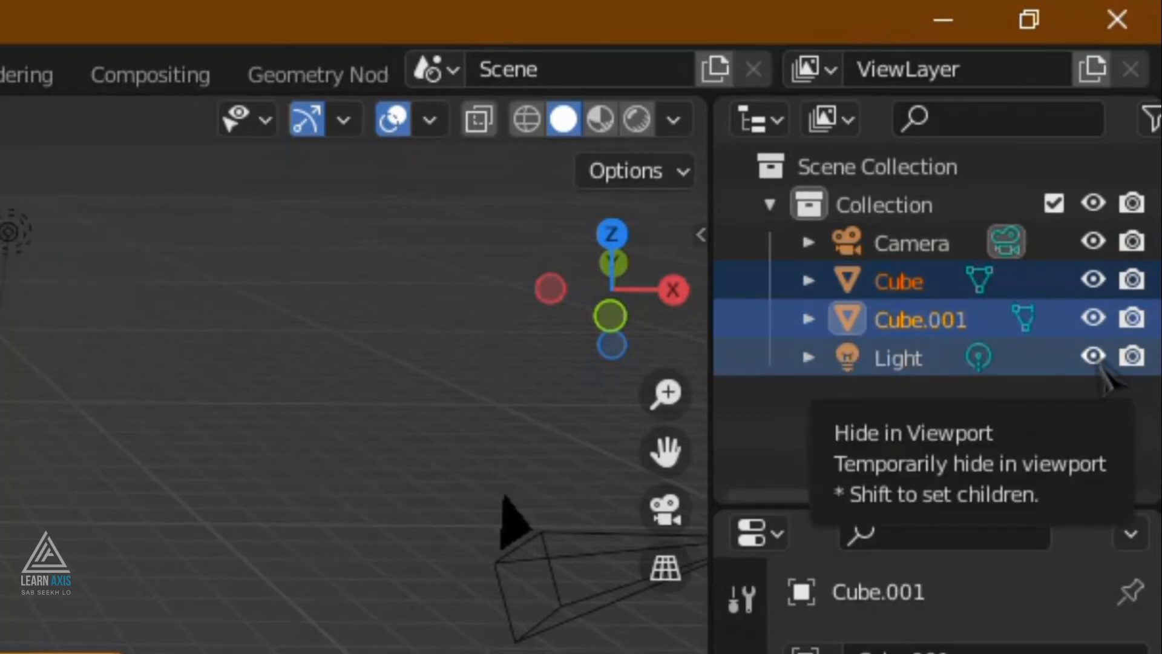
{"action": "left_click", "coordinate": [1098, 363]}
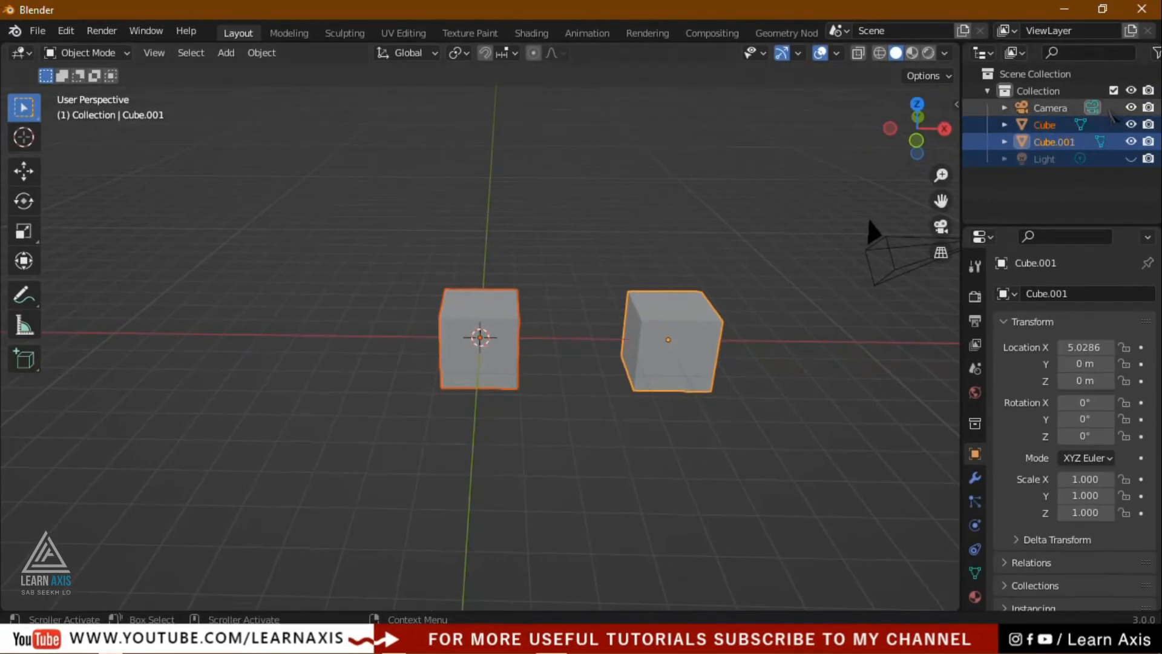
{"action": "left_click", "coordinate": [1130, 107]}
{"action": "left_click", "coordinate": [817, 417]}
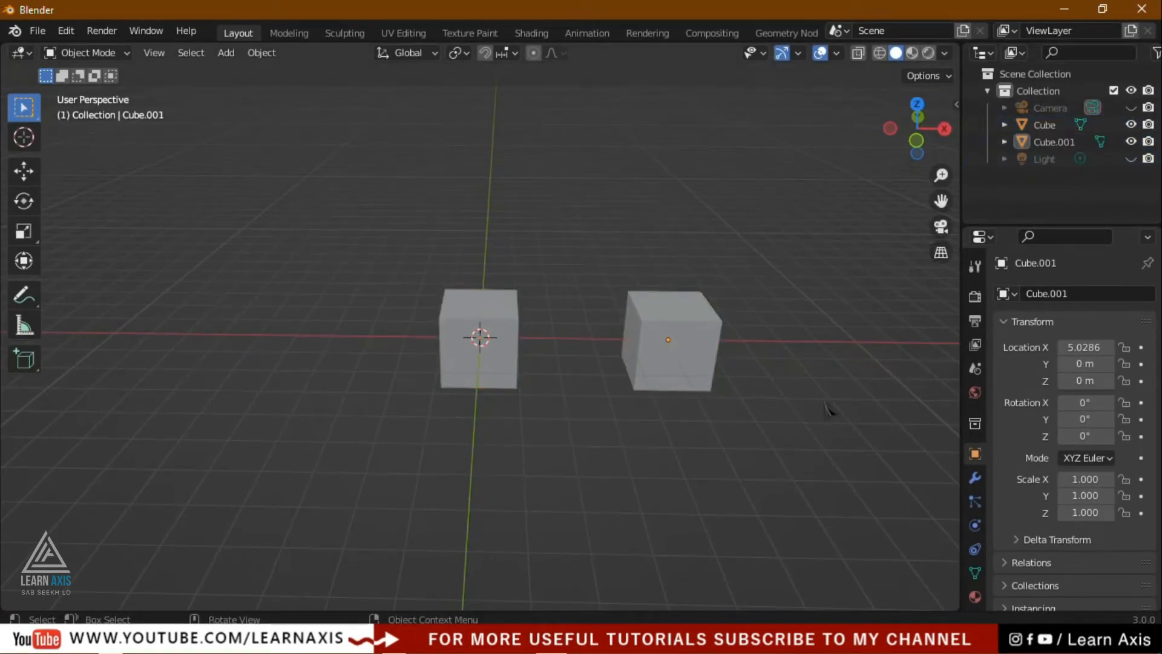
- Select the original cube at the world origin and try scaling it on its own
{"action": "mouse_move", "coordinate": [832, 409]}
{"action": "middle_mouse_down"}
{"action": "mouse_move", "coordinate": [731, 407]}
{"action": "mouse_move", "coordinate": [817, 408]}
{"action": "middle_mouse_up"}
{"action": "left_click_drag", "start_coordinate": [385, 245], "coordinate": [536, 418]}
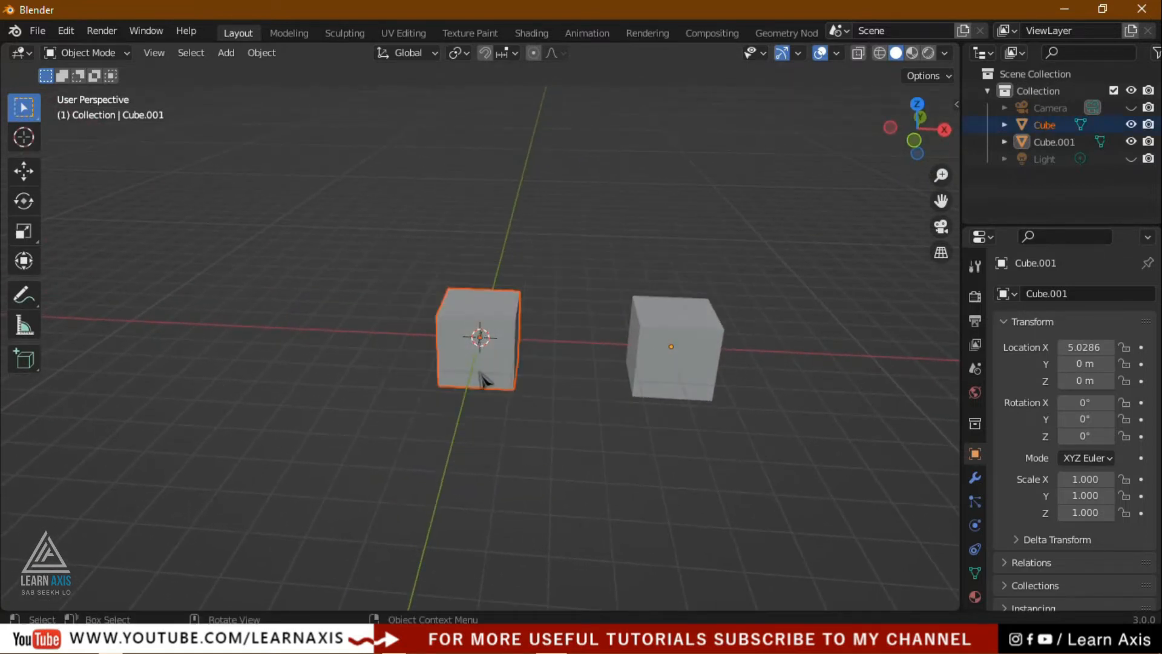
{"action": "key", "text": "s"}
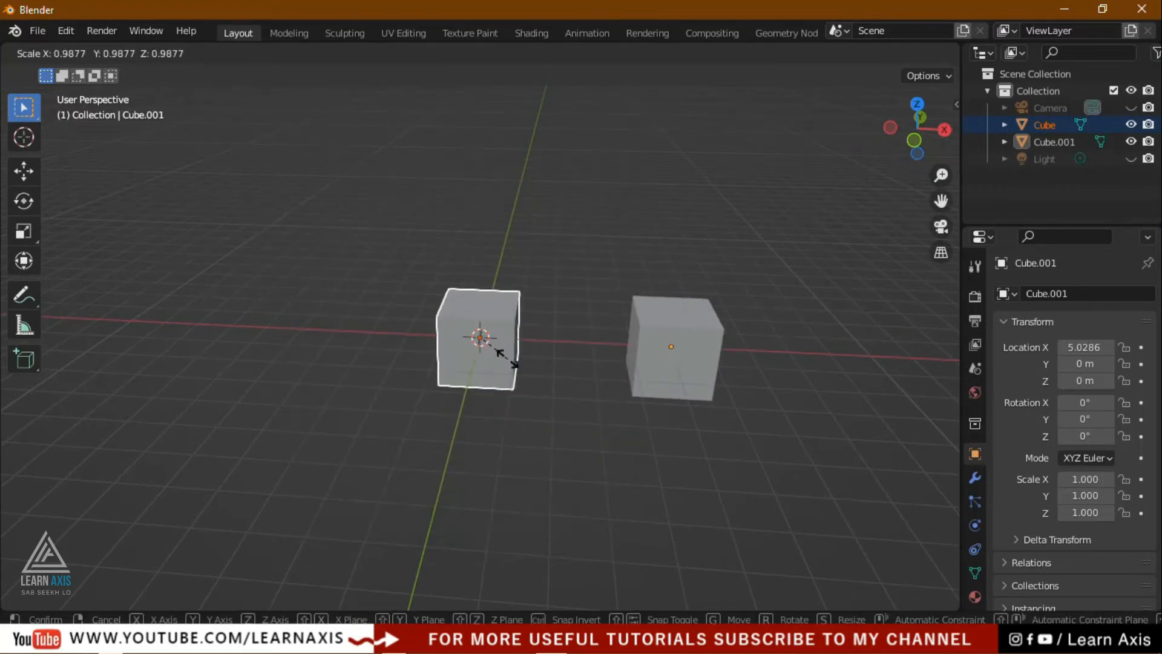
{"action": "left_click", "coordinate": [513, 370]}
- Try scaling the duplicated cube by about 1.5 around its own origin, and undo the scaling
{"action": "left_click", "coordinate": [683, 380]}
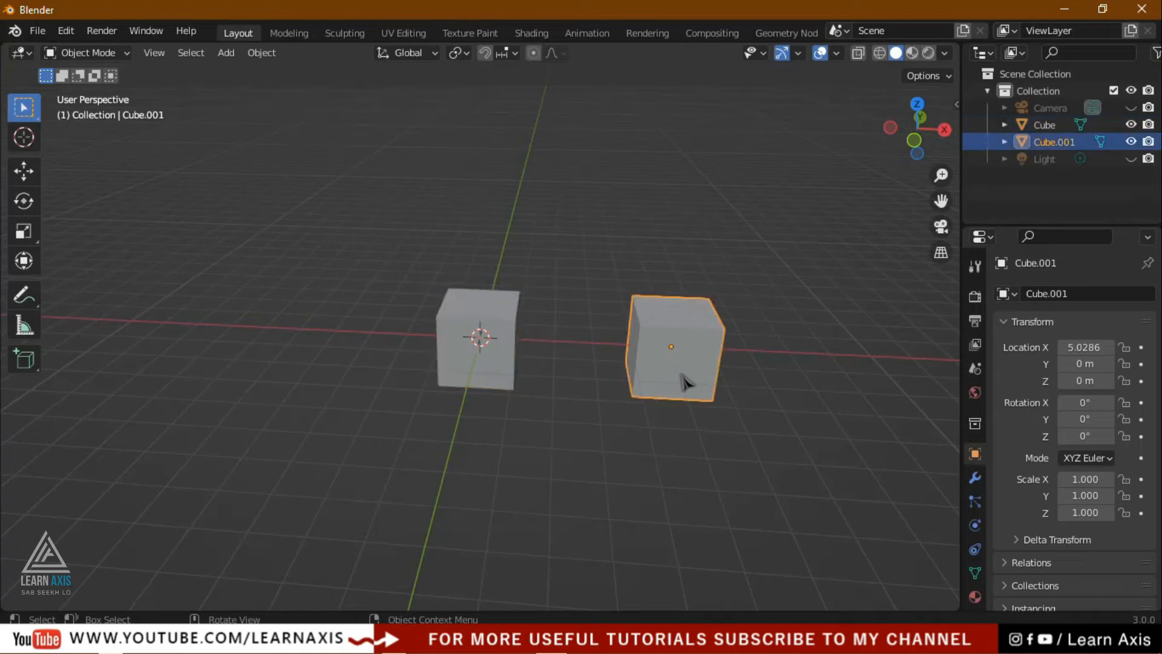
{"action": "key", "text": "s"}
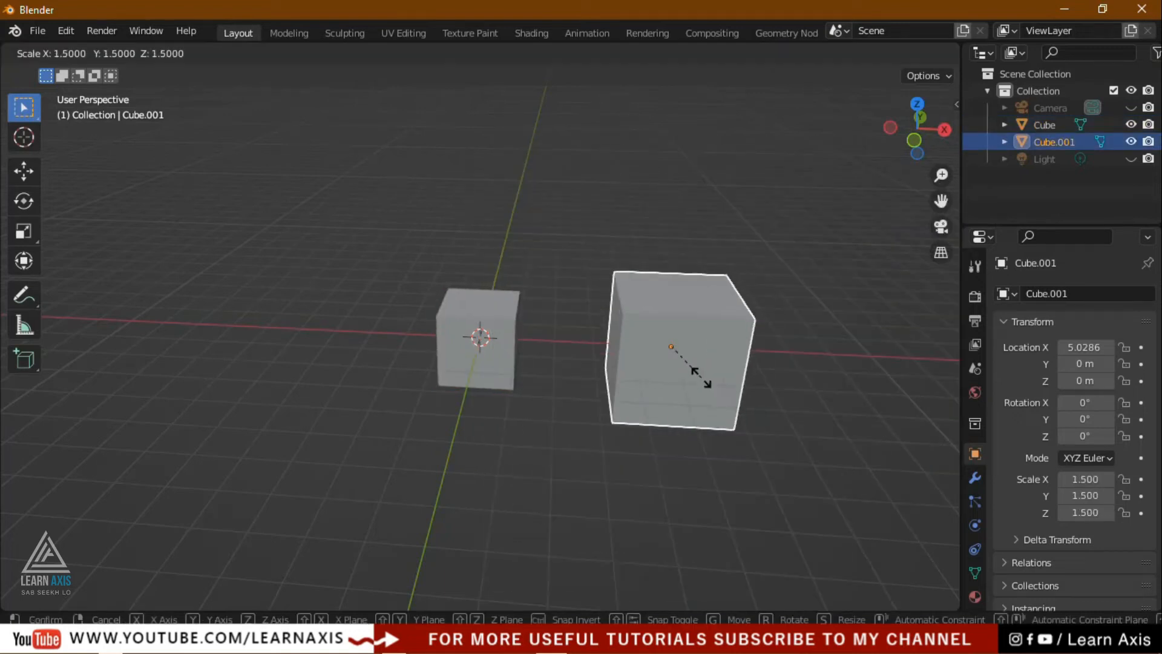
{"action": "left_click", "coordinate": [696, 404]}
{"action": "key", "text": "ctrl+z"}
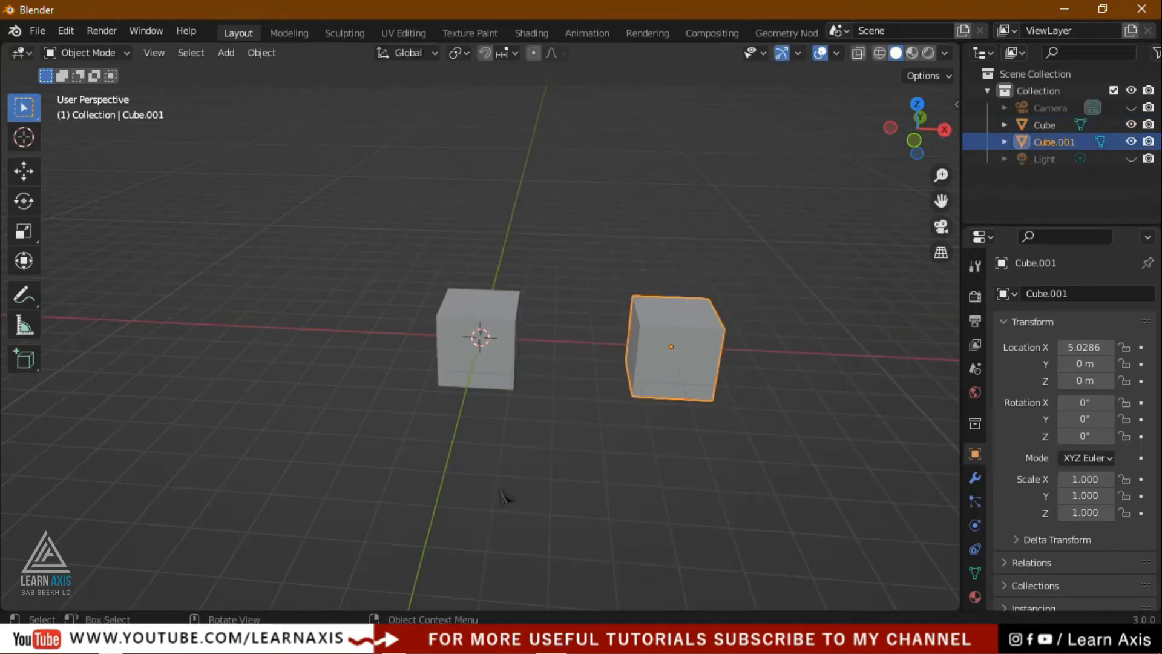
- Try scaling both cubes together by about 1.8 around their shared median point, and undo the scaling
{"action": "left_click", "coordinate": [532, 472]}
{"action": "scroll", "coordinate": [672, 435], "scroll_direction": "down", "scroll_amount": 4}
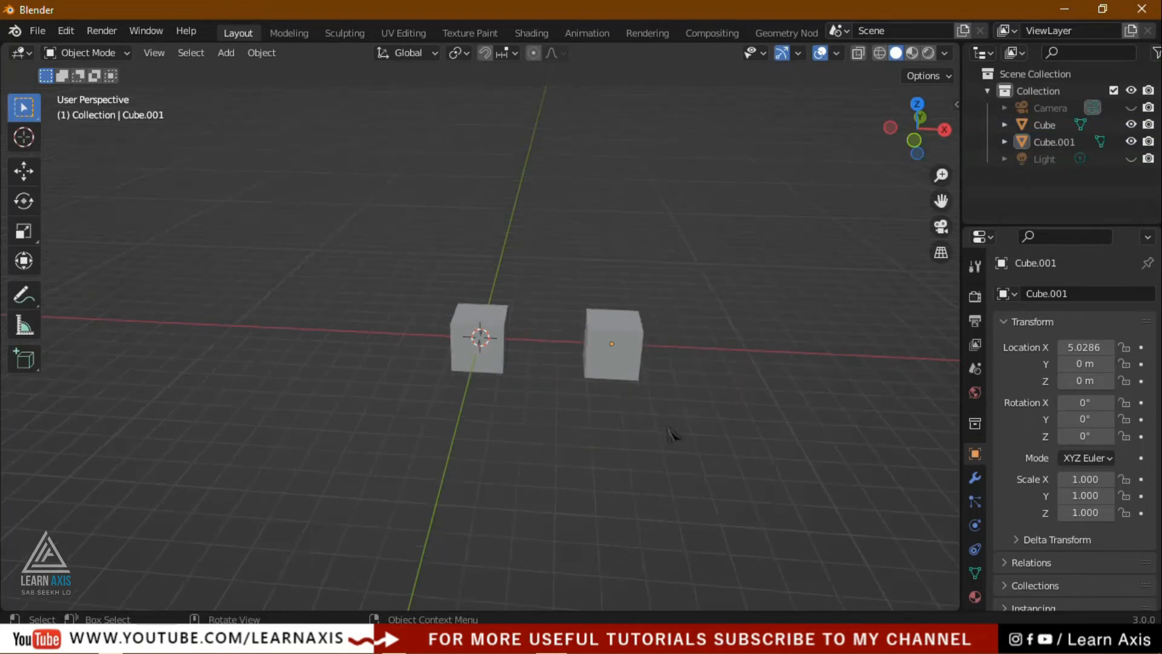
{"action": "left_click_drag", "start_coordinate": [393, 273], "coordinate": [715, 410]}
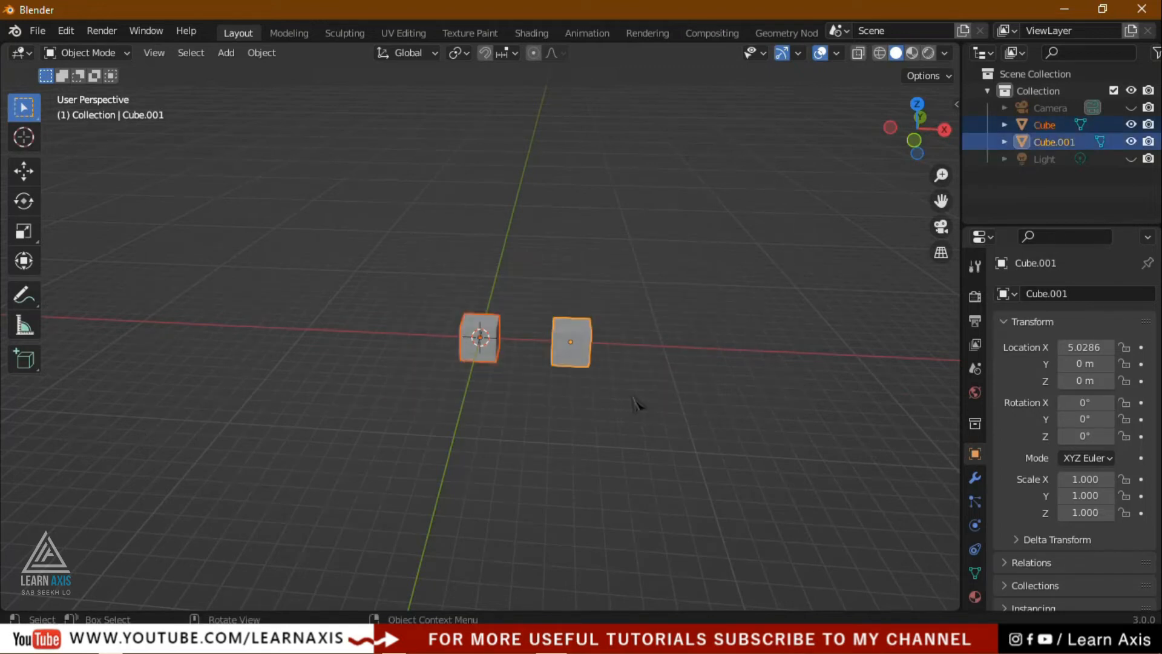
{"action": "key", "text": "s"}
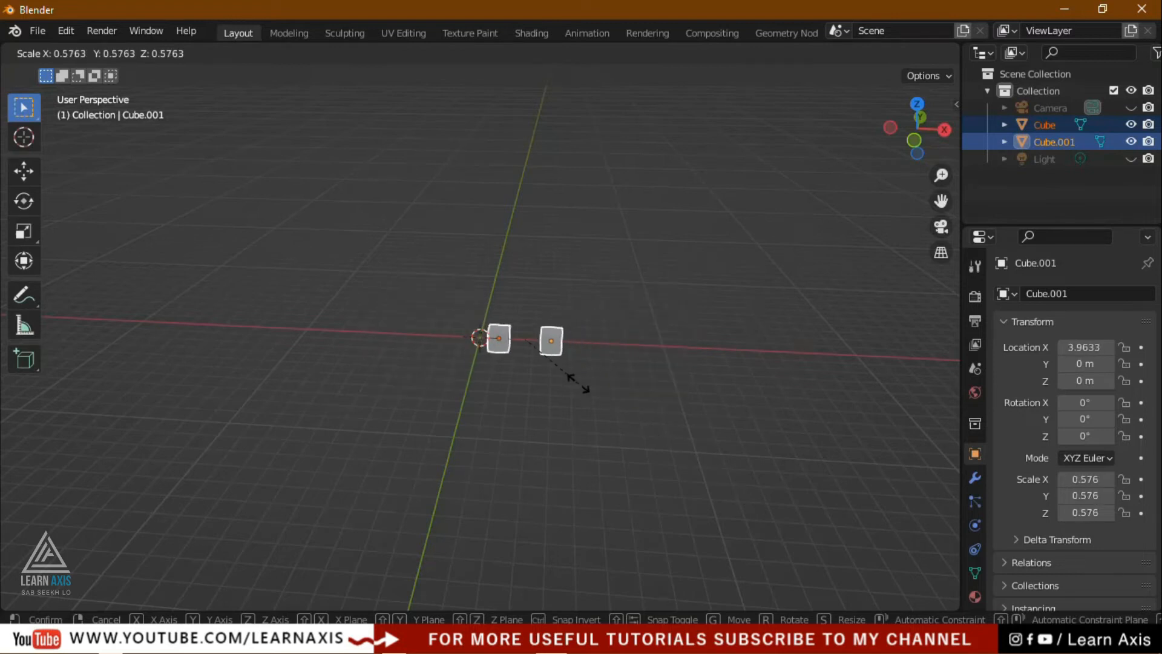
{"action": "left_click", "coordinate": [704, 467]}
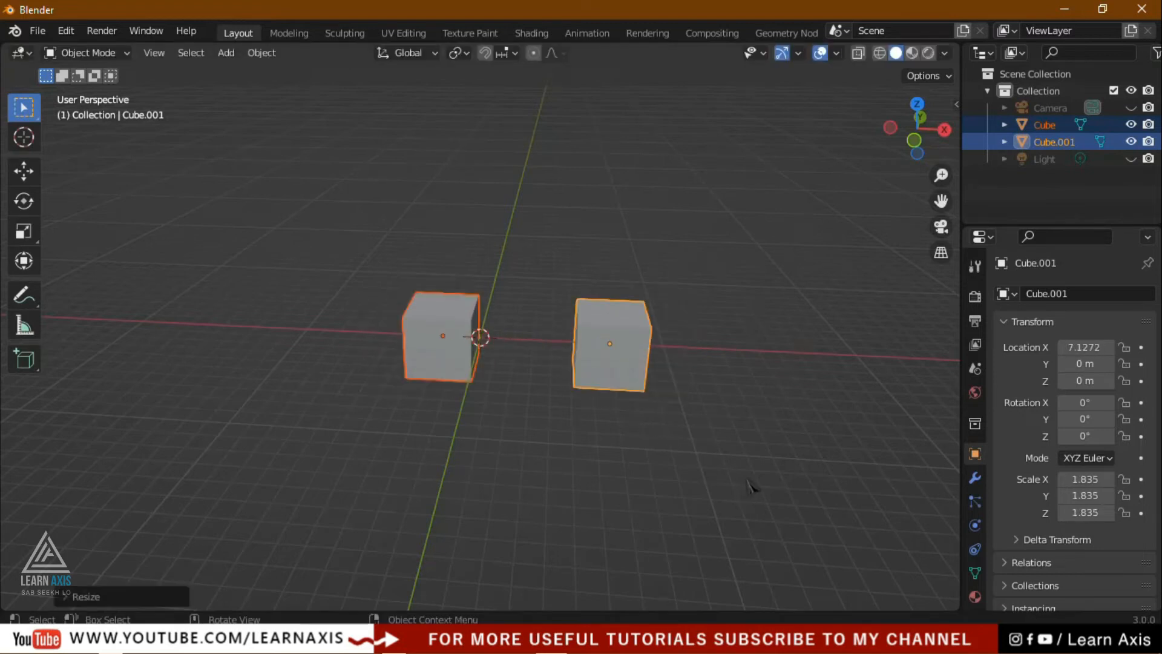
{"action": "key", "text": "ctrl+z"}
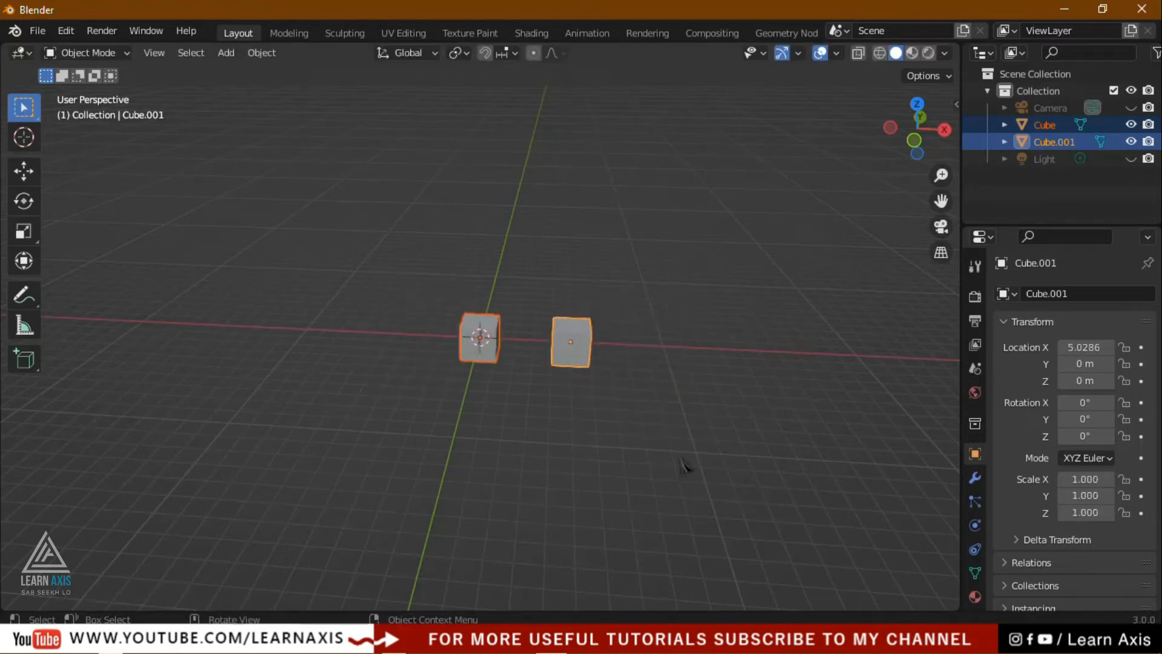
- Try moving both cubes up along Z and rotating them around their shared median point, undo both transforms, and deselect the cubes
{"action": "left_click", "coordinate": [22, 172]}
{"action": "left_click_drag", "start_coordinate": [528, 267], "coordinate": [532, 239]}
{"action": "key", "text": "ctrl+z"}
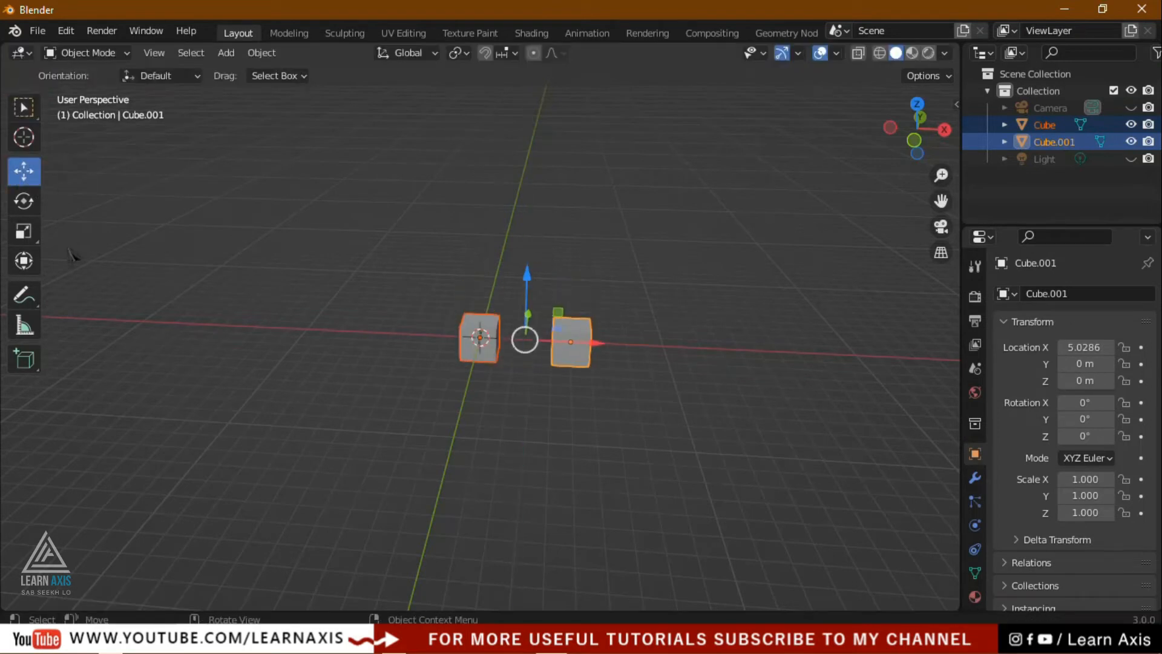
{"action": "left_click", "coordinate": [35, 208]}
{"action": "left_click_drag", "start_coordinate": [545, 384], "coordinate": [569, 400]}
{"action": "key", "text": "ctrl+z"}
{"action": "left_click", "coordinate": [672, 433]}
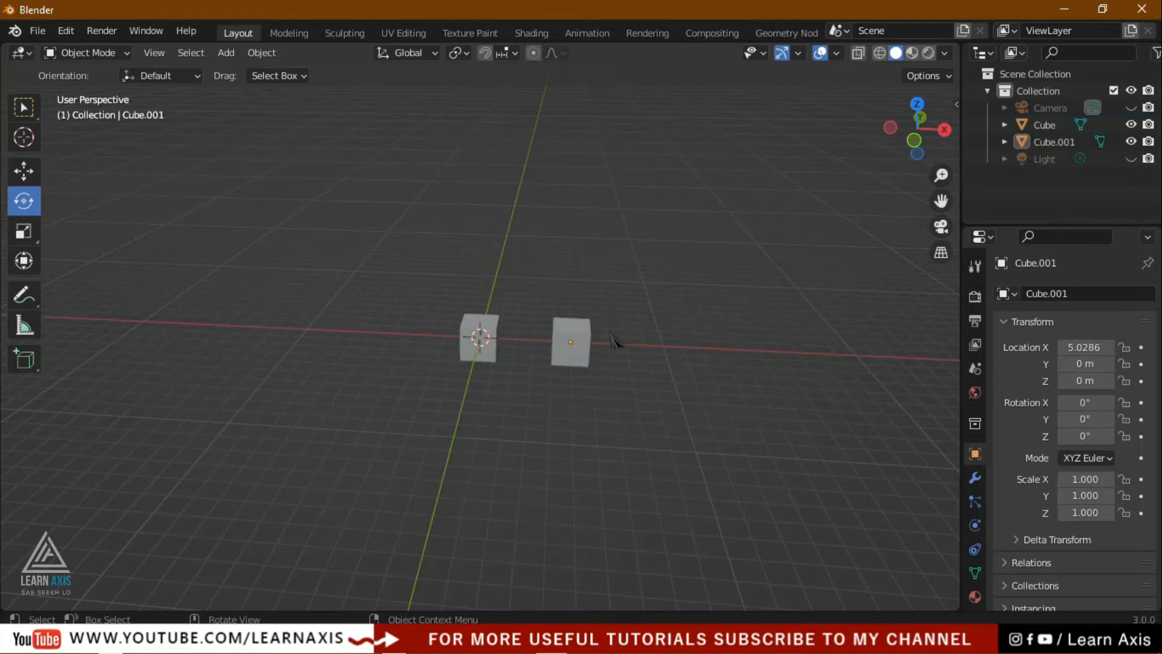
- Choose Median Point as the transform pivot point
{"action": "scroll", "coordinate": [591, 308], "scroll_direction": "up", "scroll_amount": 3}
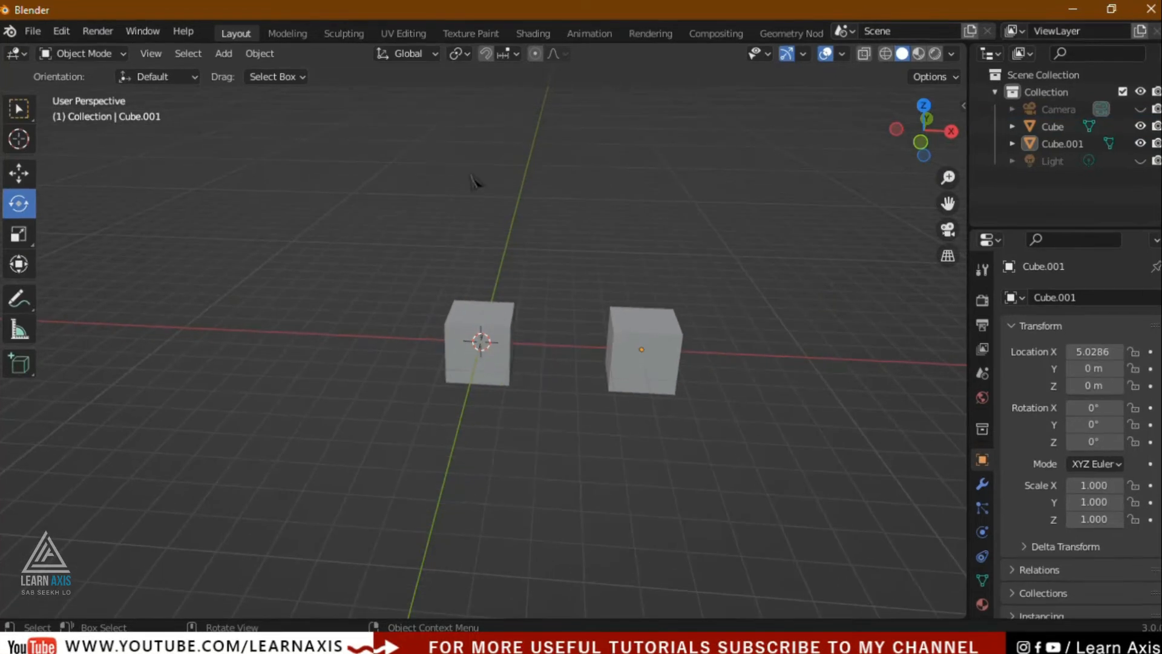
{"action": "left_click", "coordinate": [464, 53]}
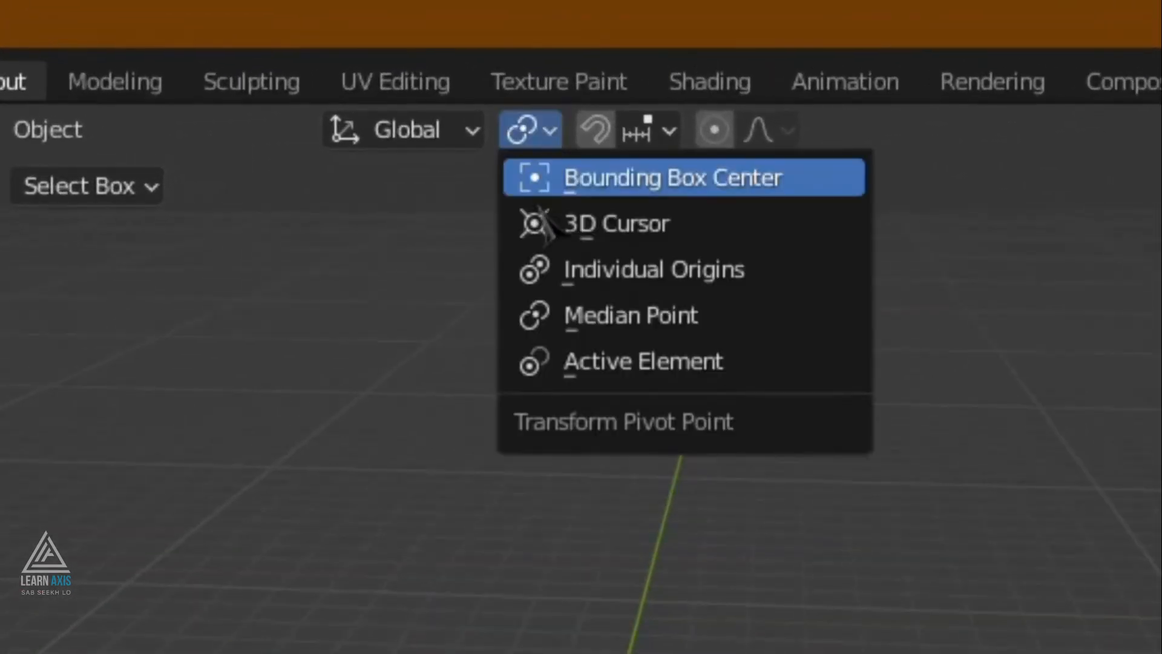
{"action": "left_click", "coordinate": [535, 316]}
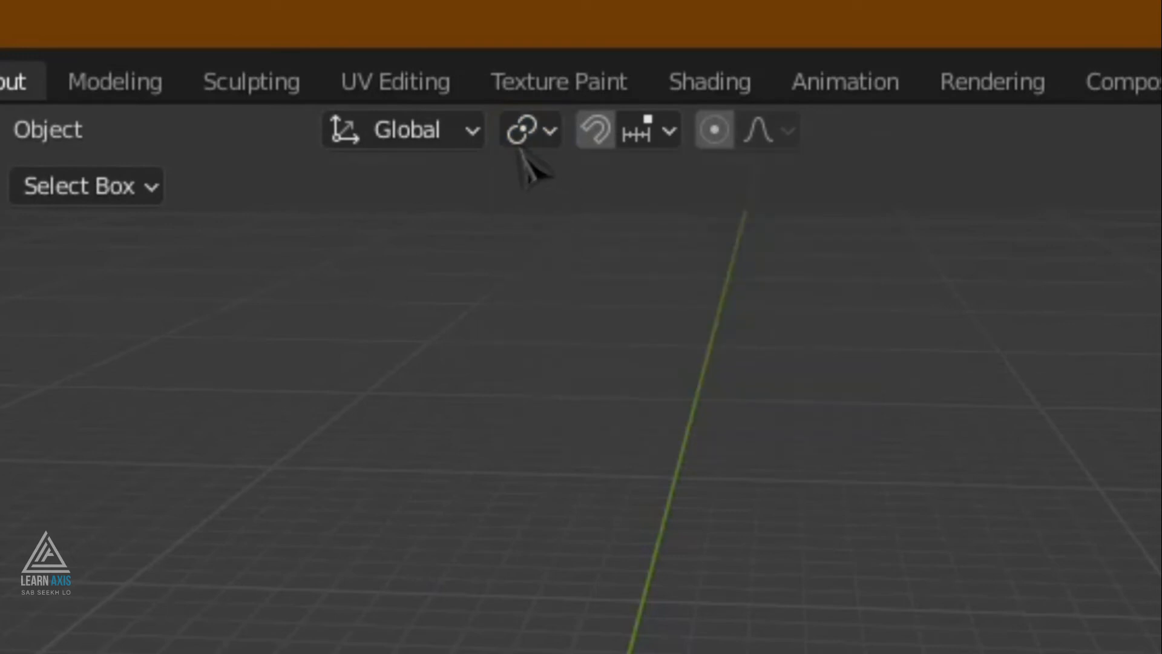
{"action": "left_click", "coordinate": [552, 136]}
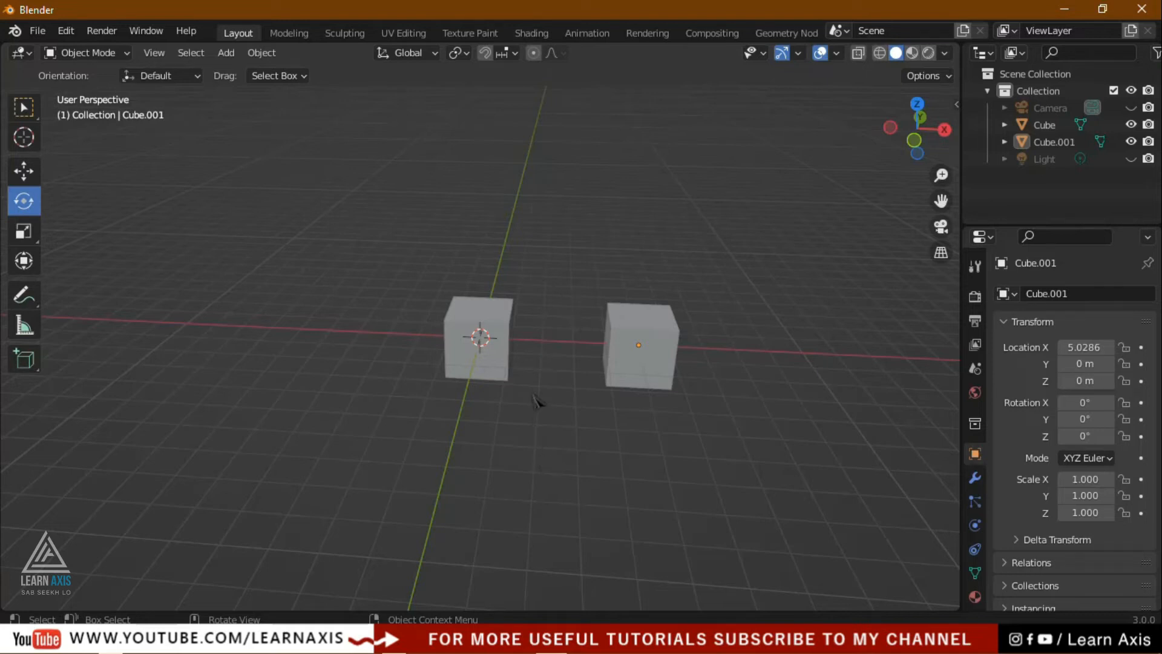
- With both cubes selected, change the transform pivot point to Bounding Box Center, and clear the selection
{"action": "left_click_drag", "start_coordinate": [351, 206], "coordinate": [833, 427]}
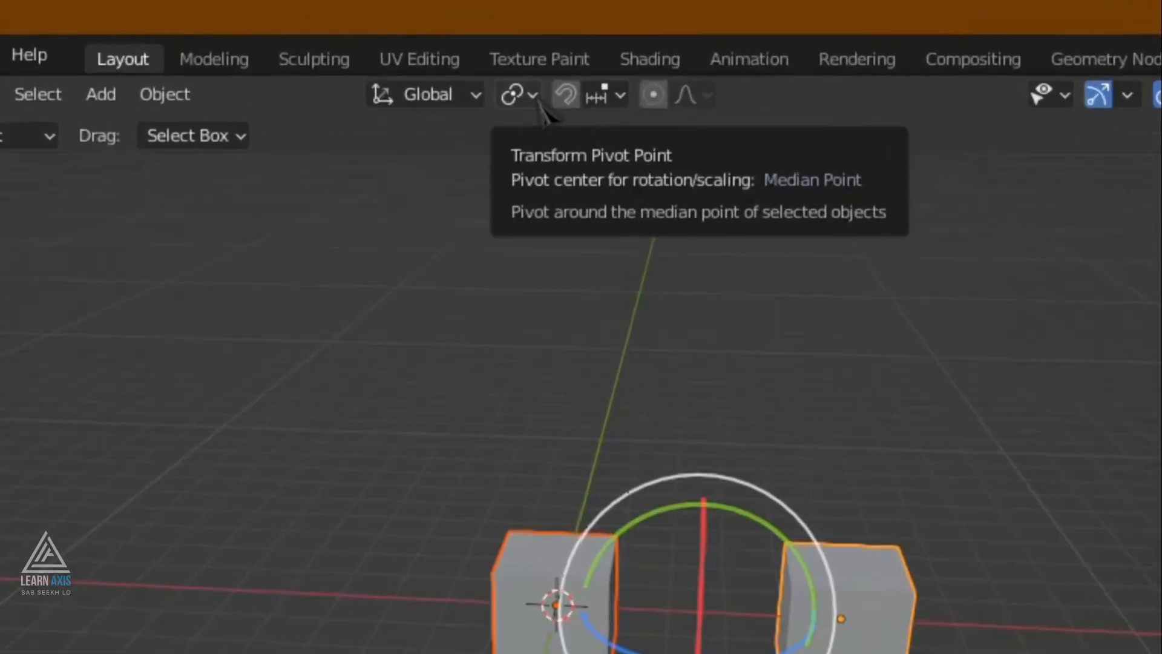
{"action": "left_click", "coordinate": [470, 57]}
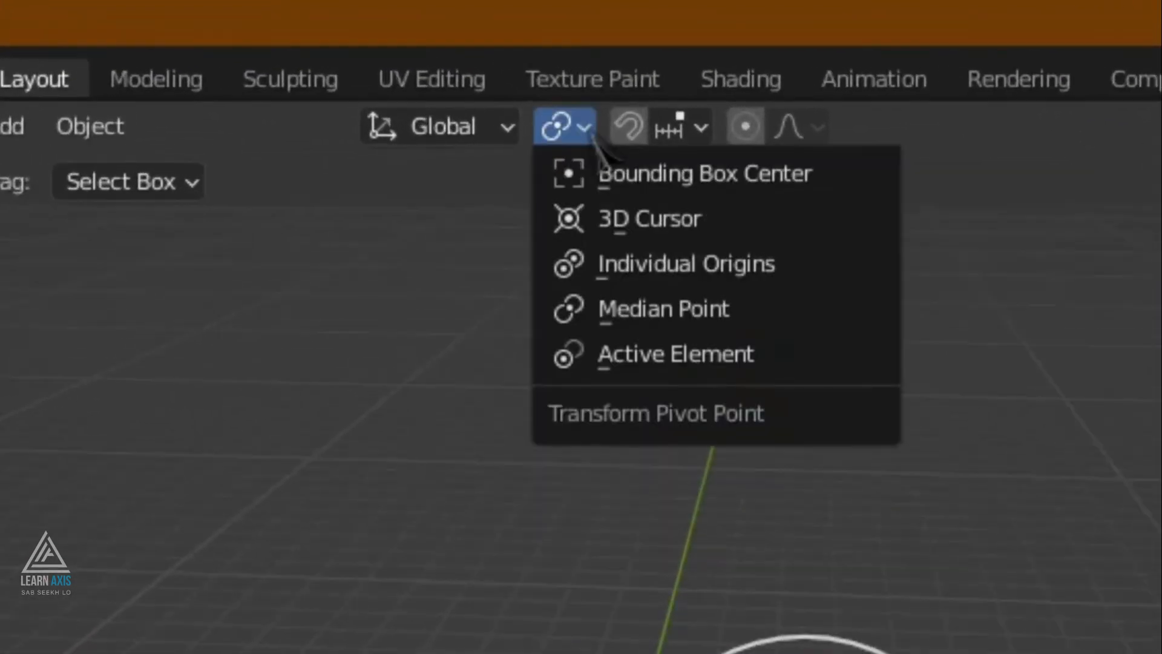
{"action": "left_click", "coordinate": [761, 185]}
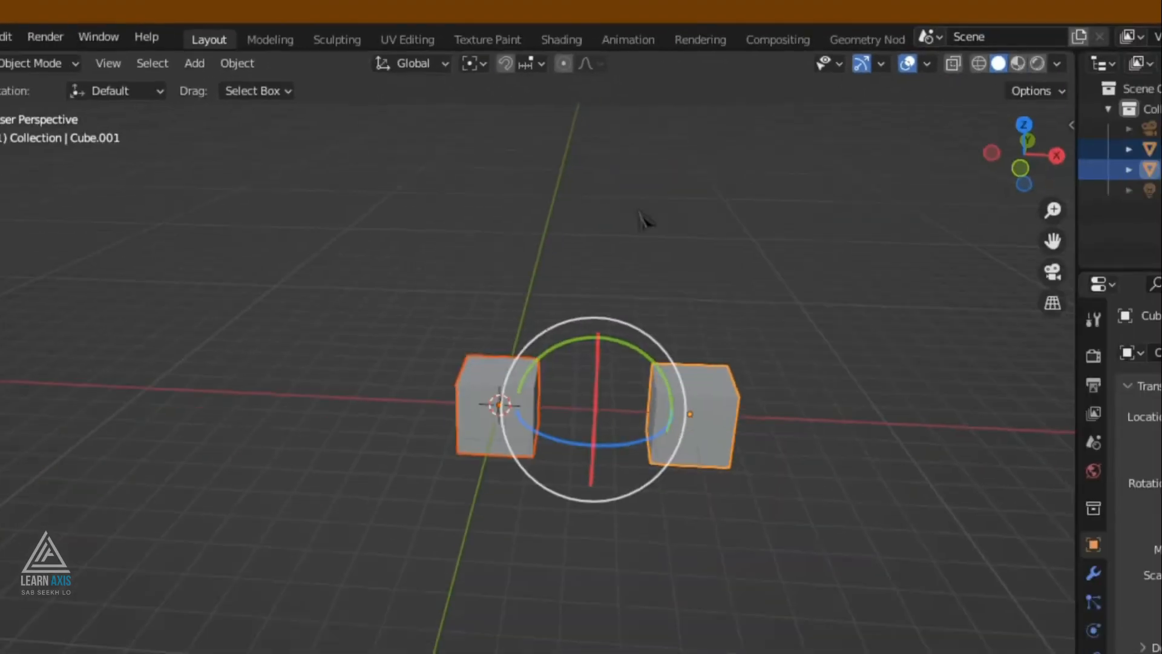
{"action": "left_click", "coordinate": [706, 431]}
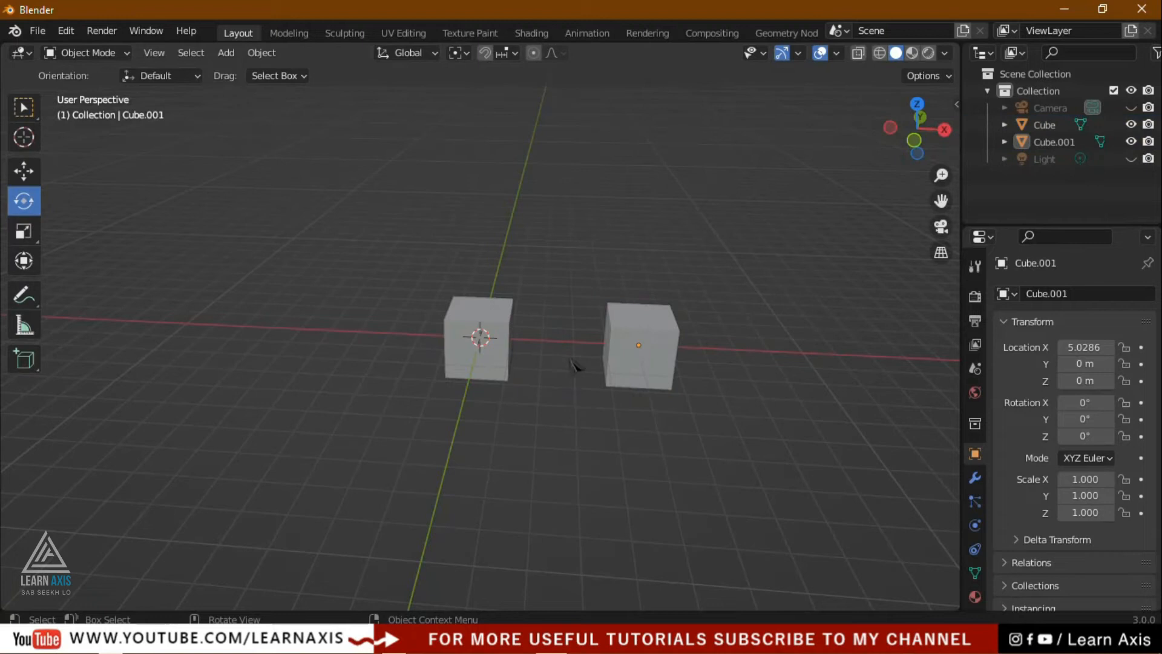
- Select both cubes and rotate them together by about 1.23° around the Z axis, using their bounding box center as pivot
{"action": "middle_click_drag", "start_coordinate": [643, 446], "coordinate": [487, 393]}
{"action": "middle_click_drag", "start_coordinate": [415, 484], "coordinate": [625, 358]}
{"action": "middle_click_drag", "start_coordinate": [638, 413], "coordinate": [552, 430]}
{"action": "left_click_drag", "start_coordinate": [324, 239], "coordinate": [850, 434]}
{"action": "scroll", "coordinate": [768, 480], "scroll_direction": "down", "scroll_amount": 3}
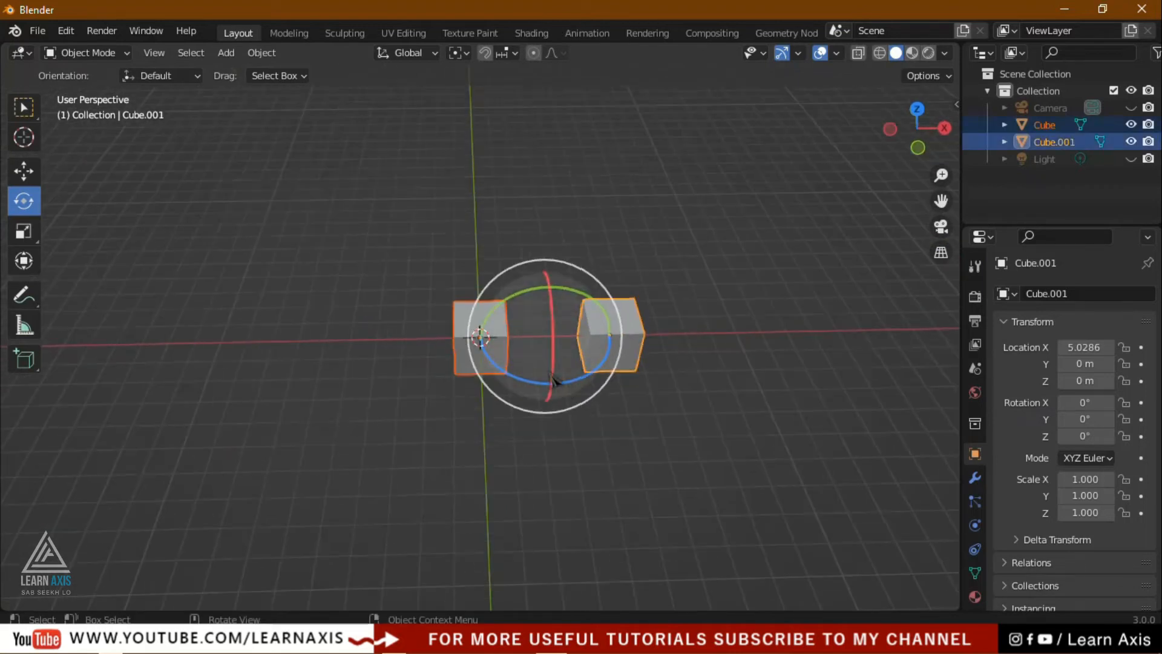
{"action": "key", "text": "r"}
{"action": "key", "text": "z"}
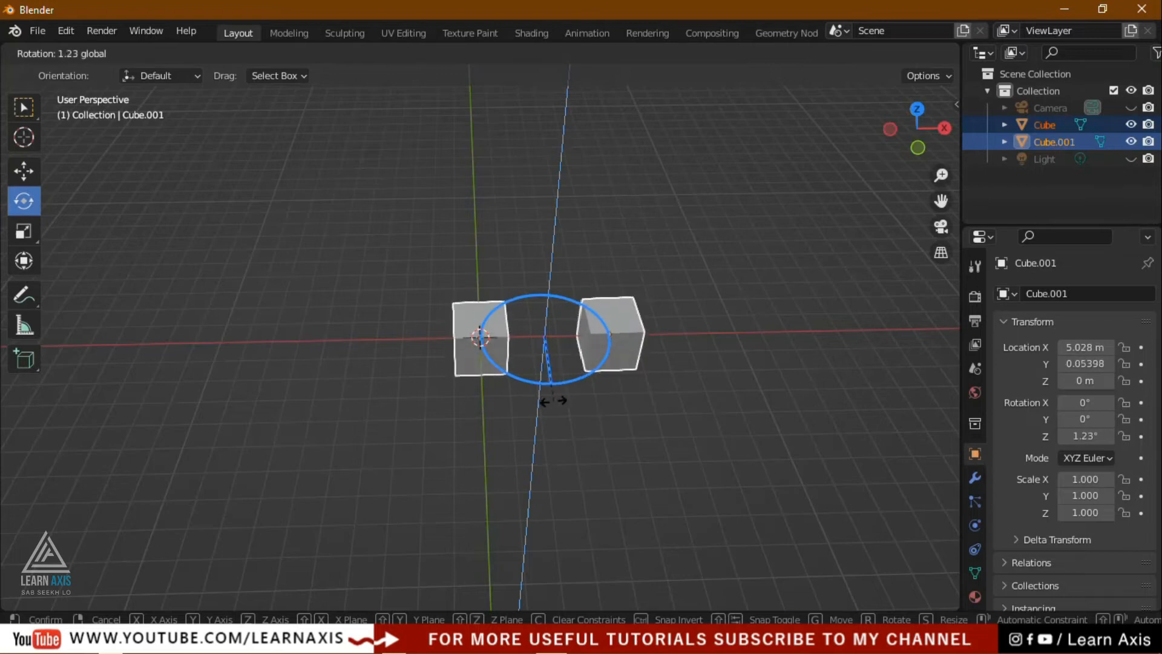
{"action": "left_click", "coordinate": [547, 396]}
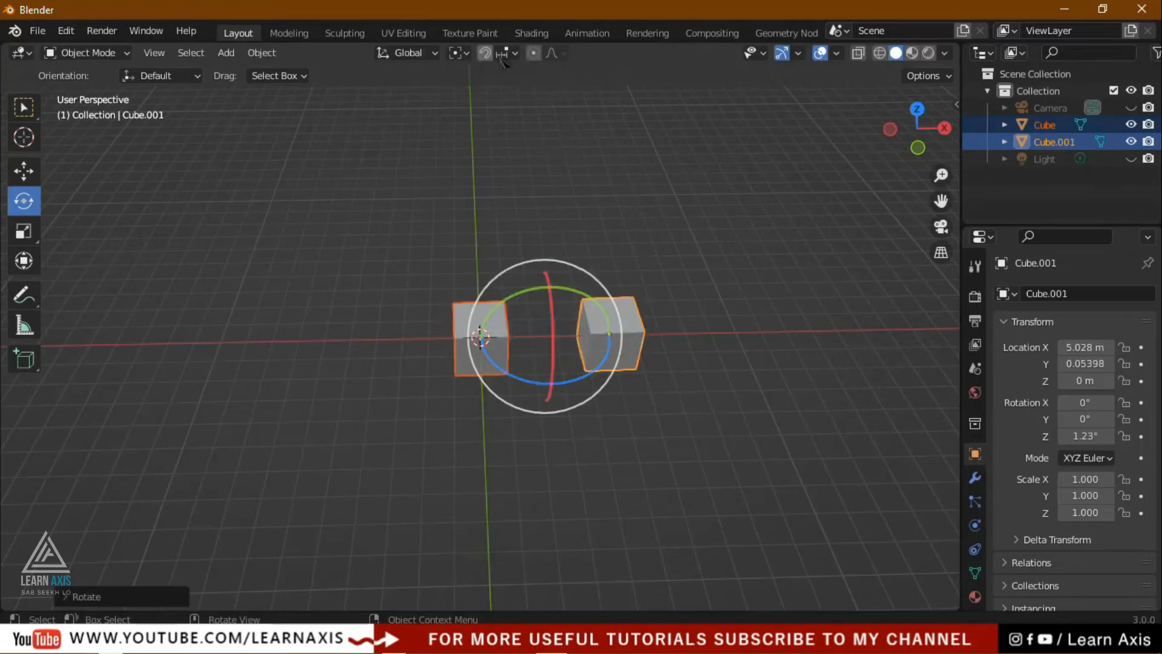
- With both cubes selected, change the transform pivot point to 3D Cursor
{"action": "left_click", "coordinate": [458, 54]}
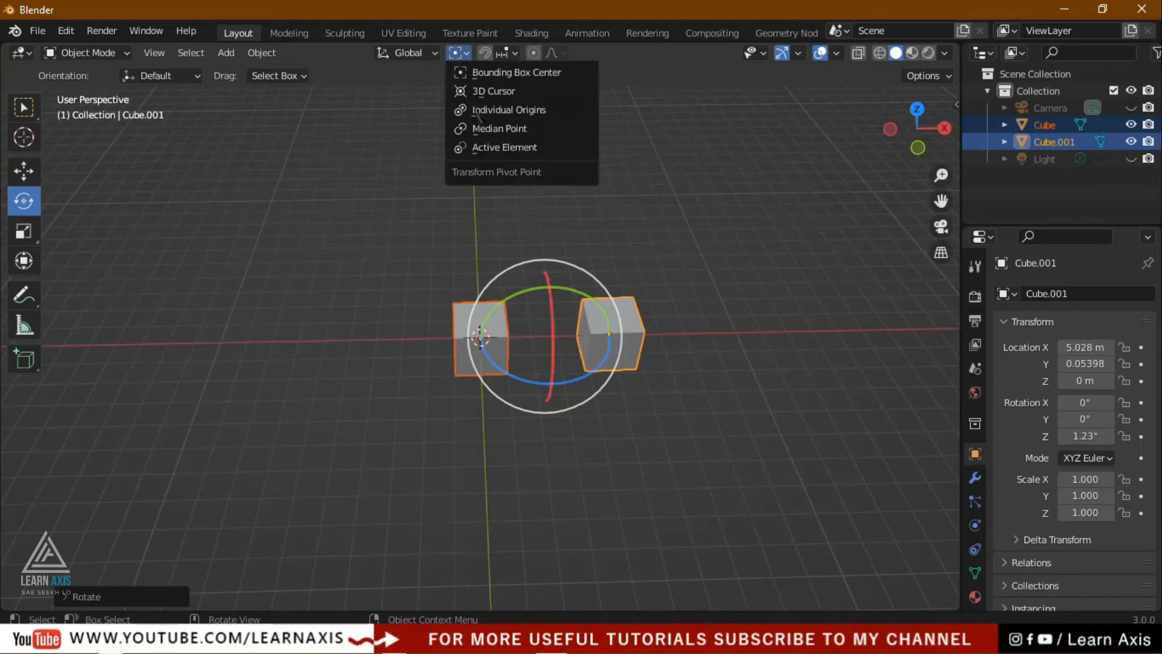
{"action": "left_click", "coordinate": [461, 54]}
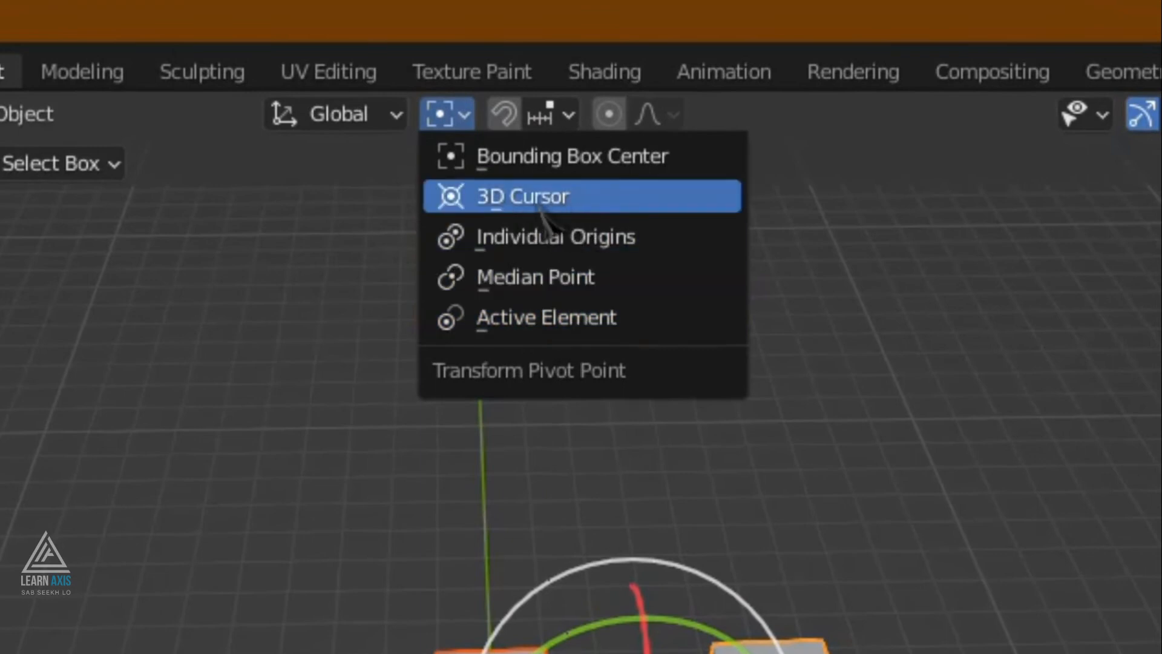
{"action": "left_click", "coordinate": [326, 348]}
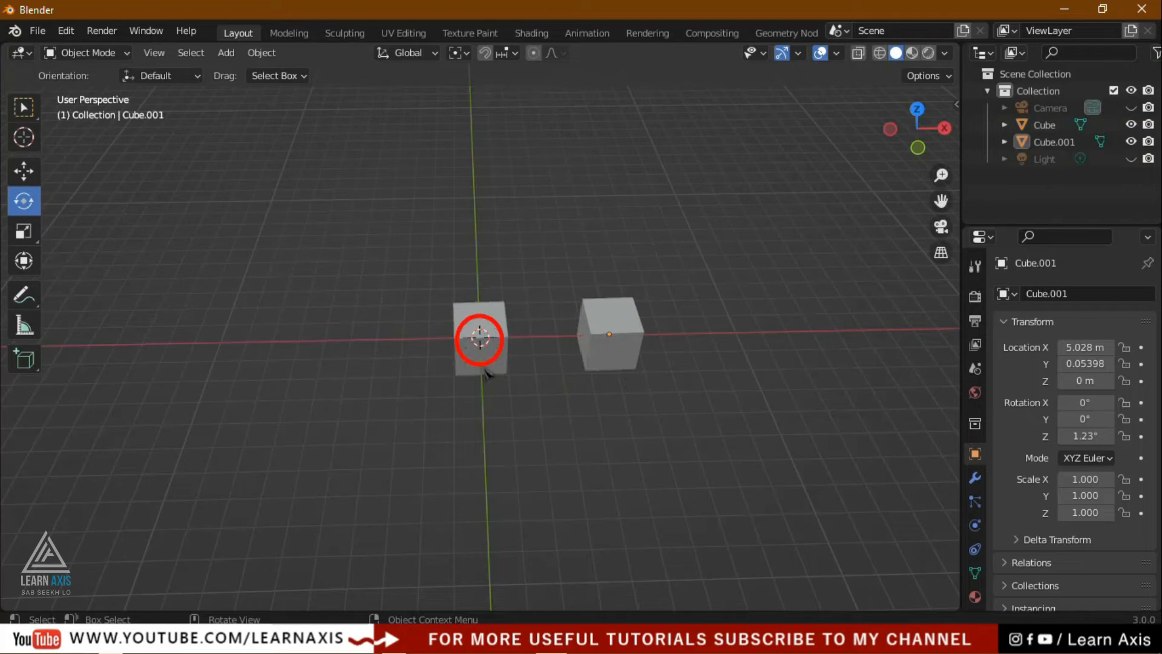
{"action": "left_click_drag", "start_coordinate": [345, 245], "coordinate": [782, 433]}
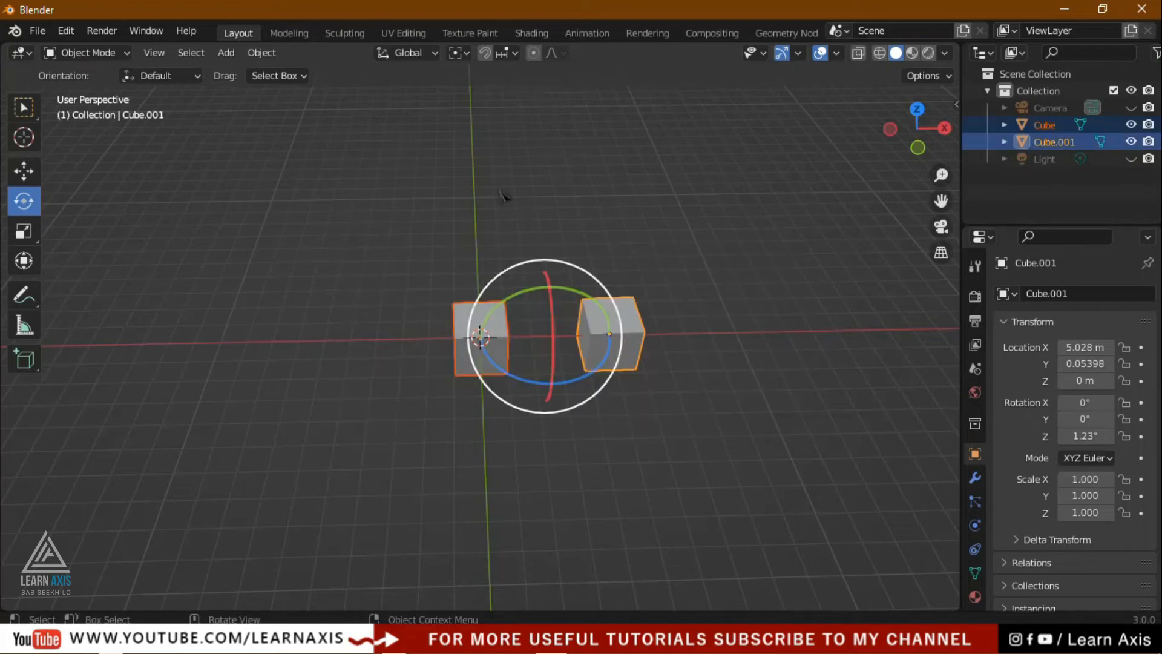
{"action": "left_click", "coordinate": [465, 54]}
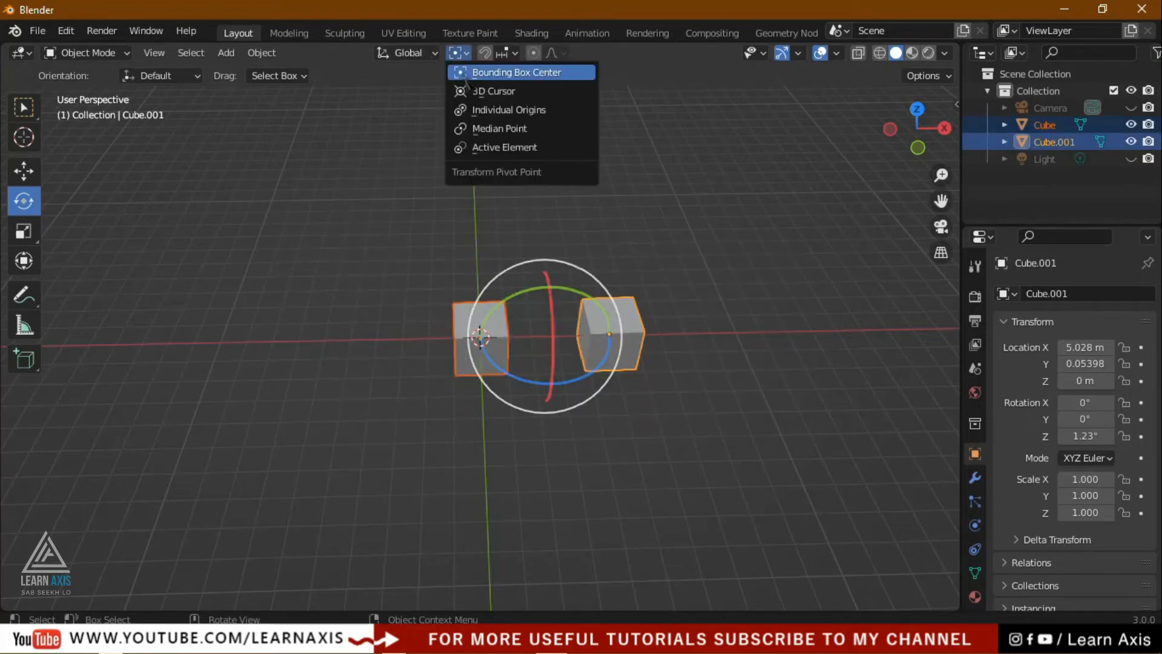
{"action": "left_click", "coordinate": [493, 89]}
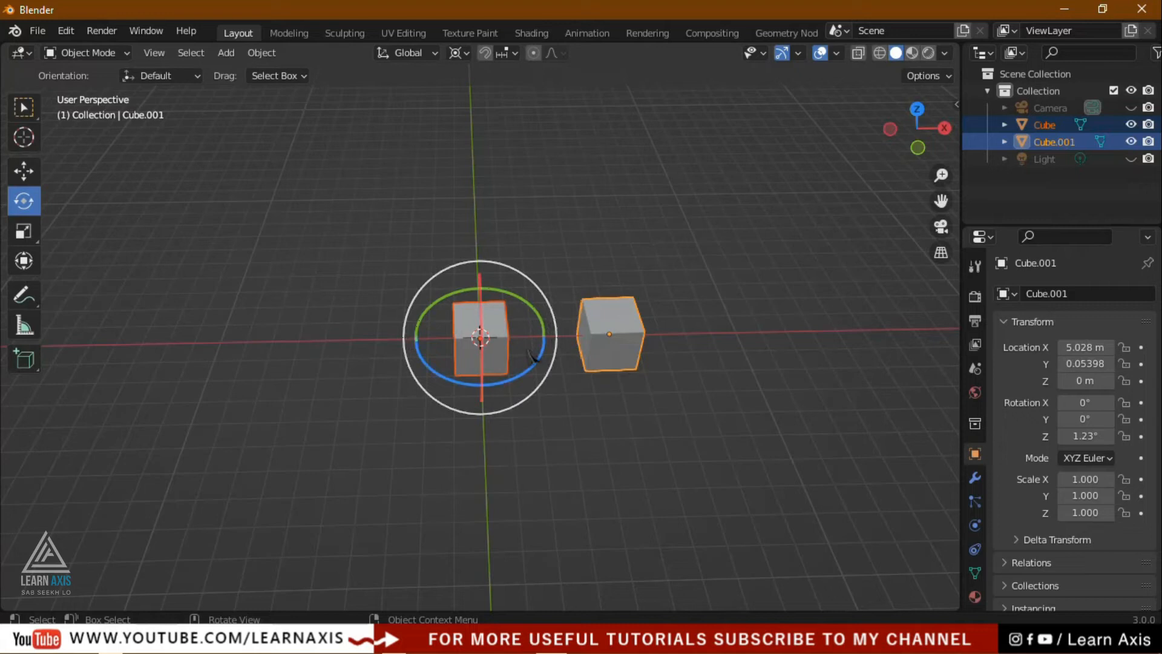
- Try scaling both cubes around the 3D cursor with the Scale tool, and undo the scaling
{"action": "left_click", "coordinate": [24, 230]}
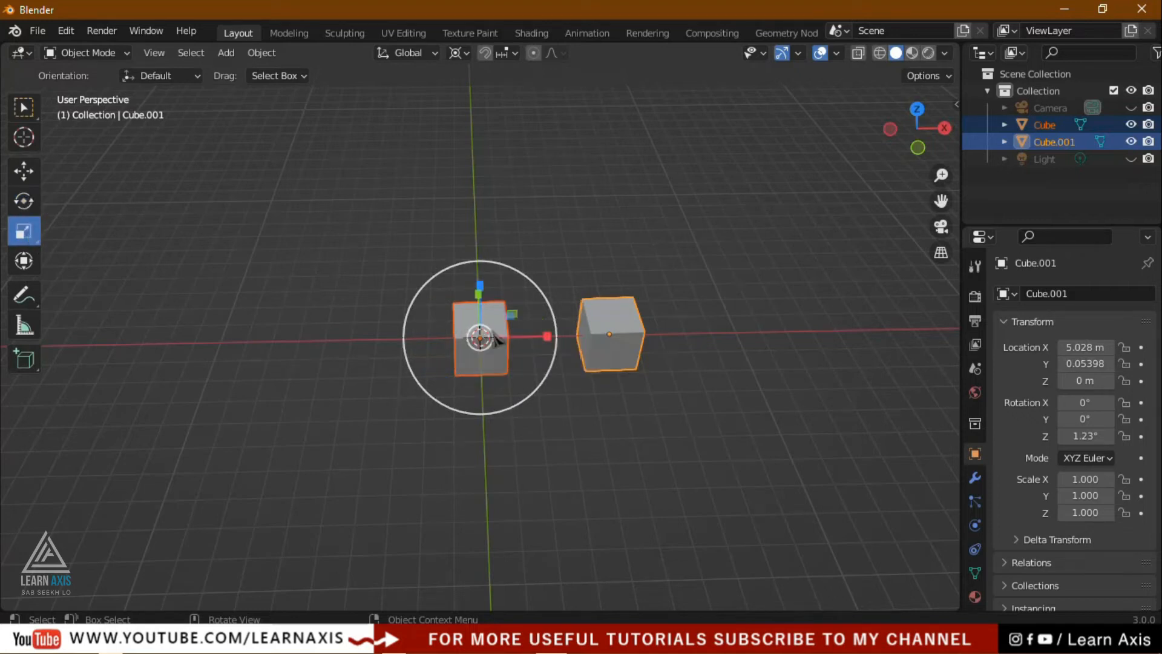
{"action": "middle_click_drag", "start_coordinate": [720, 496], "coordinate": [716, 430]}
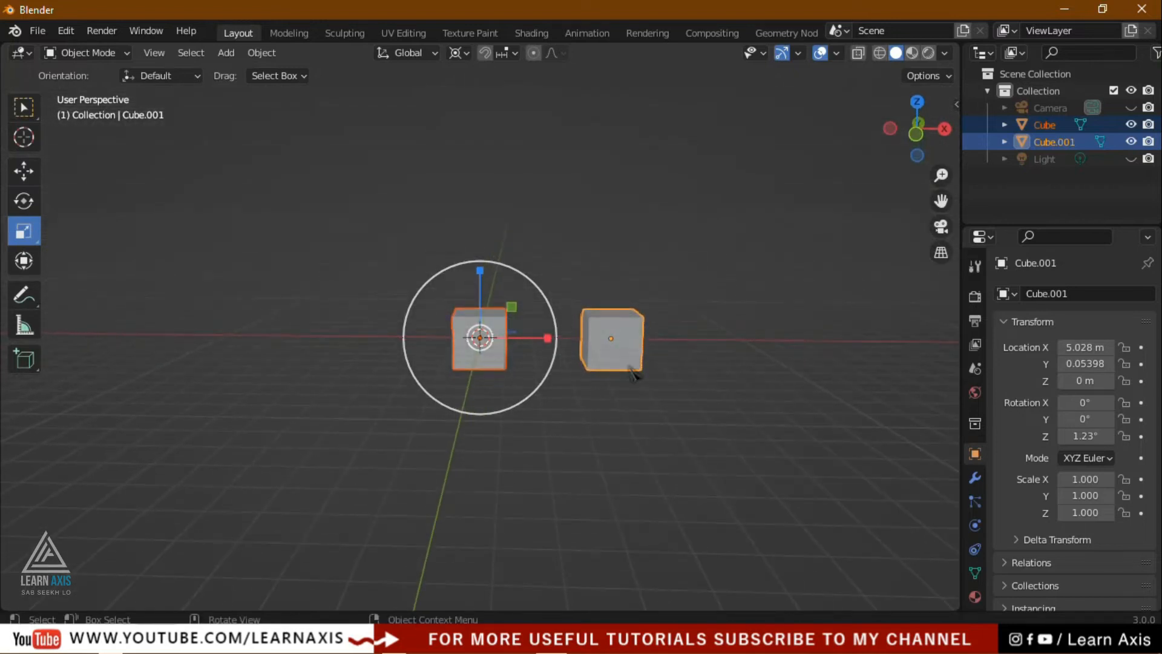
{"action": "left_click_drag", "start_coordinate": [550, 346], "coordinate": [568, 384]}
{"action": "key", "text": "ctrl+z"}
- Try rotating both cubes around the 3D cursor with the Rotate tool, undo the rotation, and deselect the cubes
{"action": "left_click", "coordinate": [24, 199]}
{"action": "mouse_move", "coordinate": [543, 333]}
{"action": "left_mouse_down"}
{"action": "mouse_move", "coordinate": [537, 305]}
{"action": "mouse_move", "coordinate": [493, 273]}
{"action": "mouse_move", "coordinate": [424, 302]}
{"action": "mouse_move", "coordinate": [418, 339]}
{"action": "mouse_move", "coordinate": [622, 368]}
{"action": "mouse_move", "coordinate": [608, 378]}
{"action": "mouse_move", "coordinate": [396, 239]}
{"action": "mouse_move", "coordinate": [581, 266]}
{"action": "mouse_move", "coordinate": [585, 361]}
{"action": "mouse_move", "coordinate": [461, 270]}
{"action": "mouse_move", "coordinate": [534, 316]}
{"action": "left_mouse_up"}
{"action": "key", "text": "ctrl+z"}
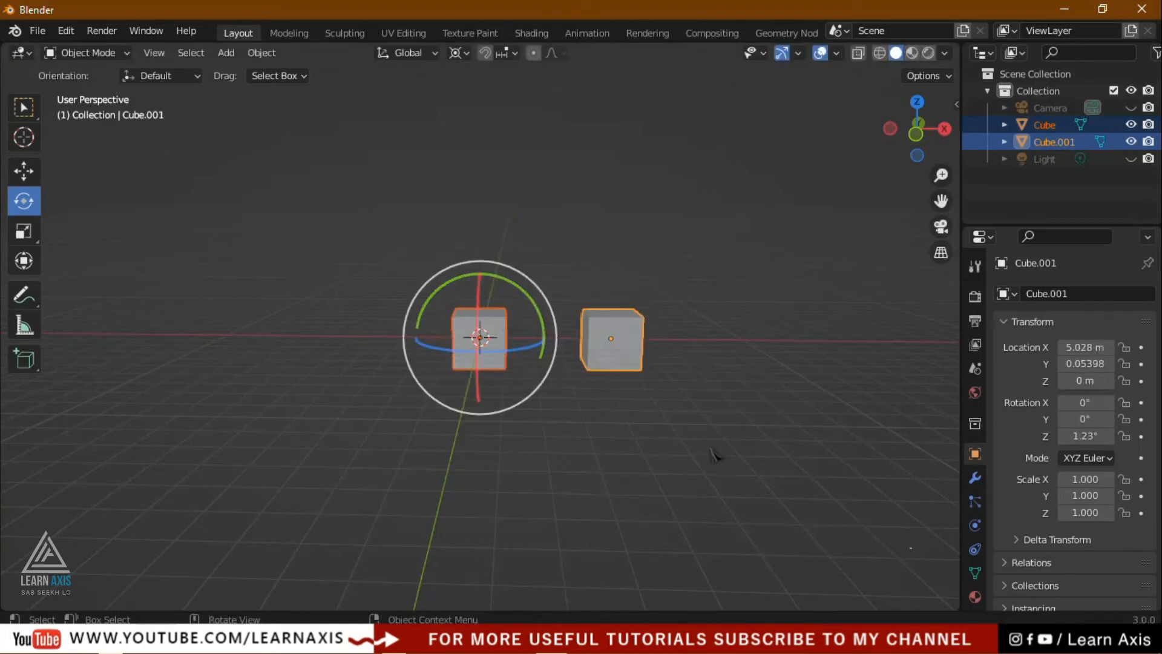
{"action": "left_click", "coordinate": [651, 446]}
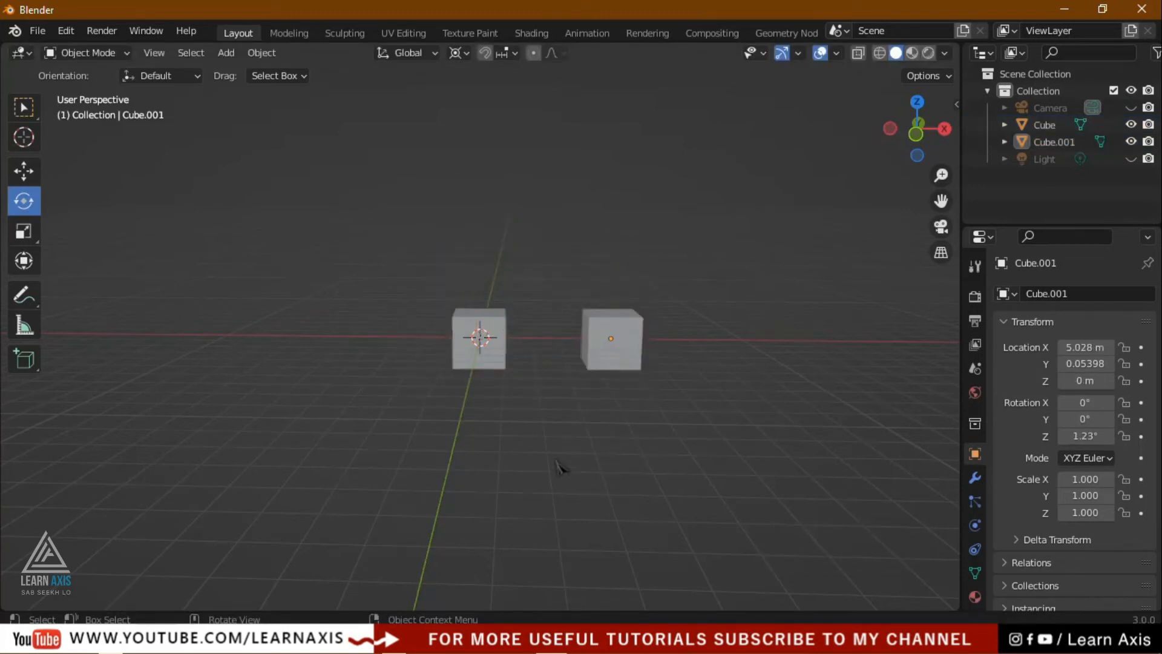
- Select the duplicated cube and snap the 3D cursor to it with Cursor to Selected
{"action": "middle_click_drag", "start_coordinate": [793, 413], "coordinate": [625, 367]}
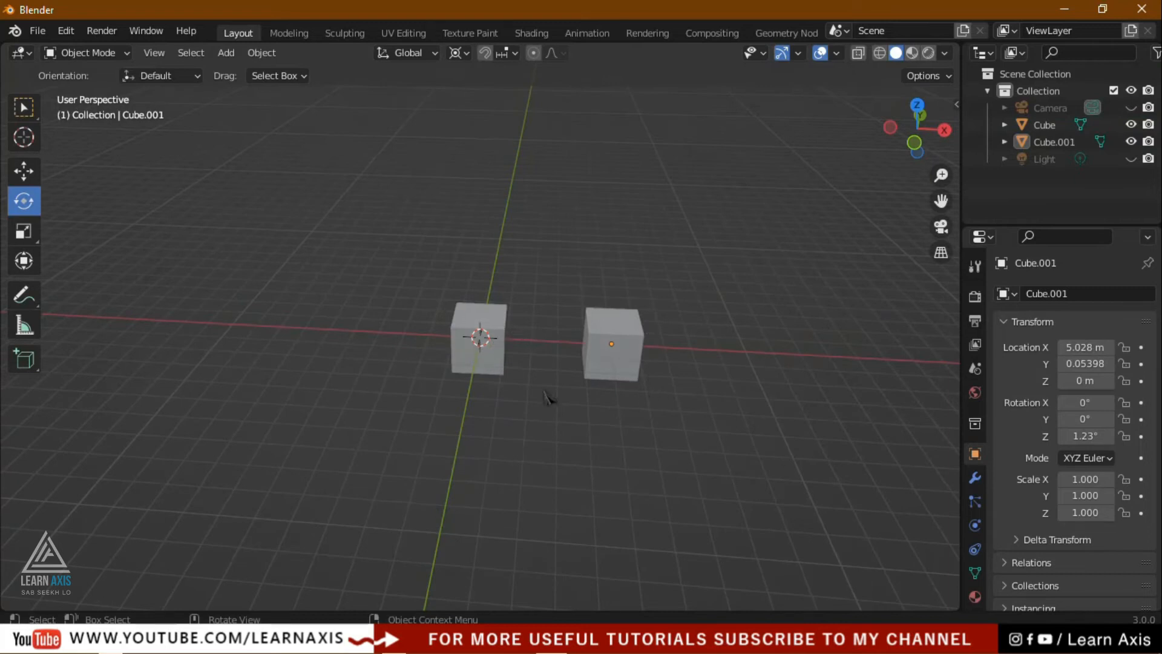
{"action": "left_click", "coordinate": [625, 363]}
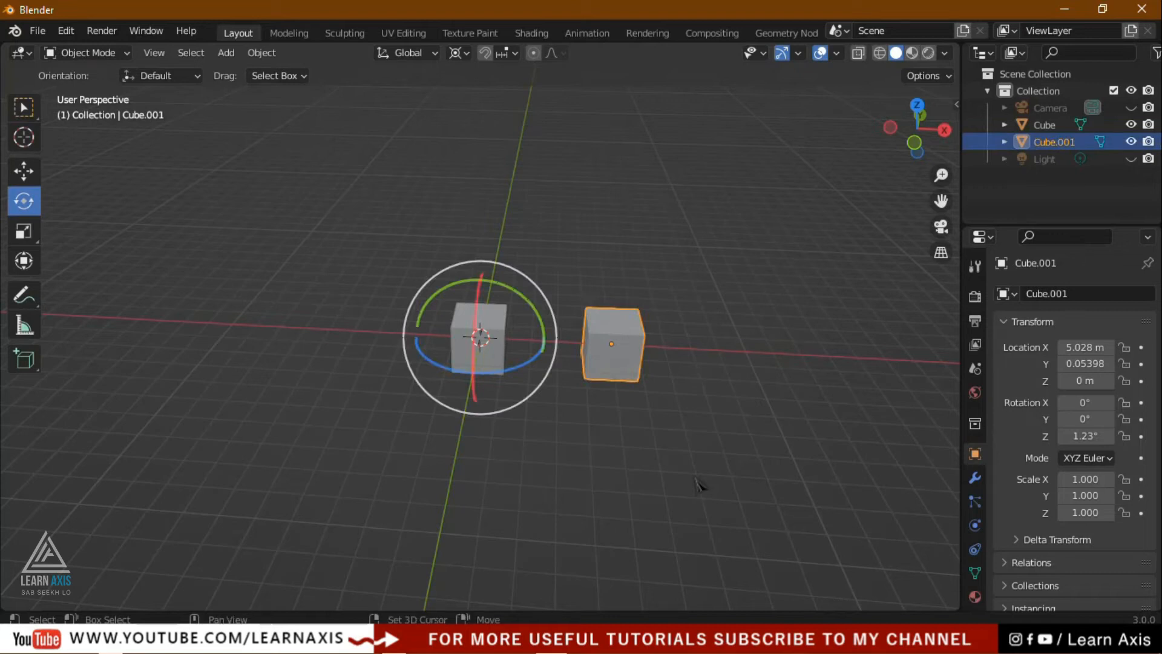
{"action": "key", "text": "shift+s"}
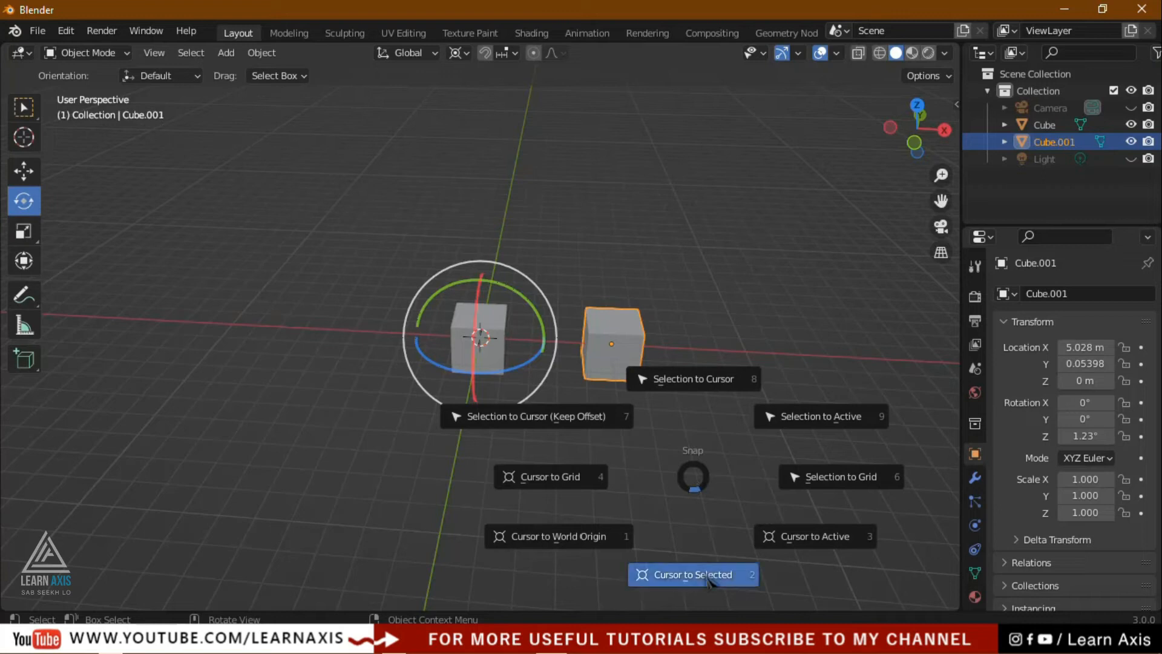
{"action": "left_click", "coordinate": [707, 578]}
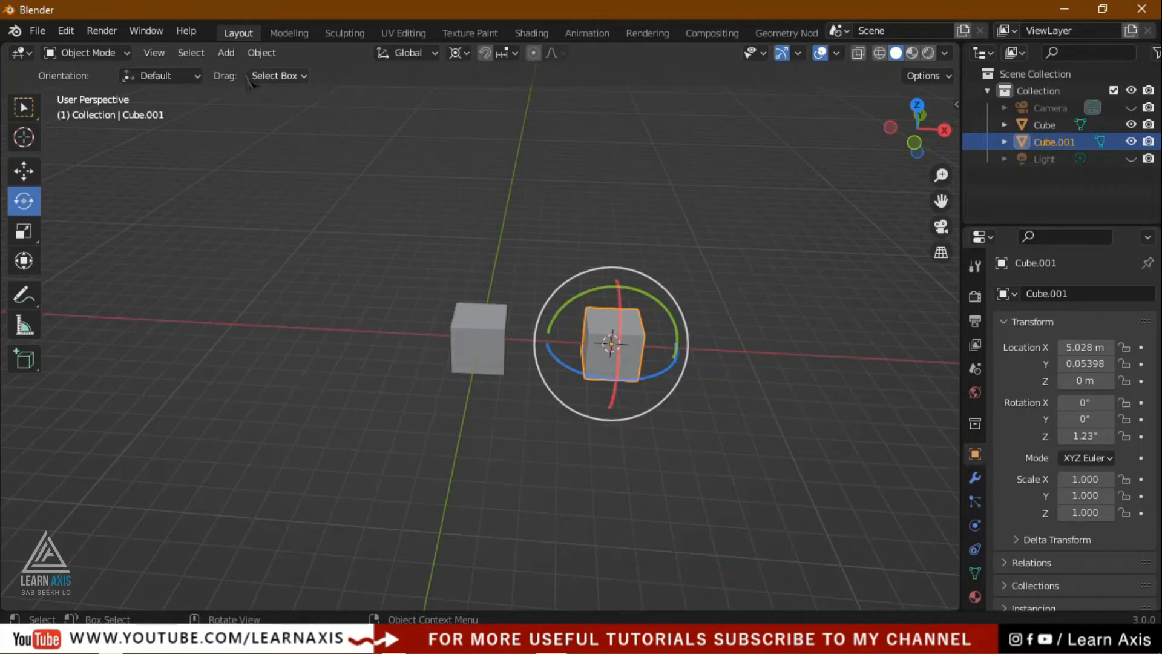
- Select the original cube near the world origin and snap the 3D cursor to it with Cursor to Selected
{"action": "left_click", "coordinate": [487, 354]}
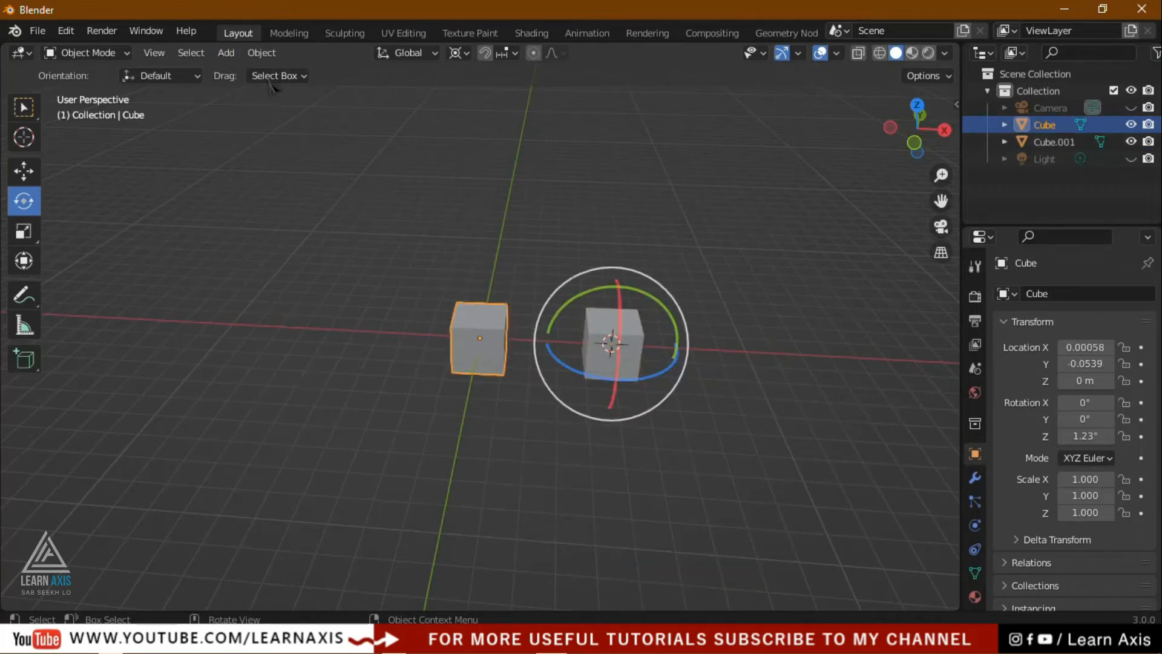
{"action": "left_click", "coordinate": [254, 57]}
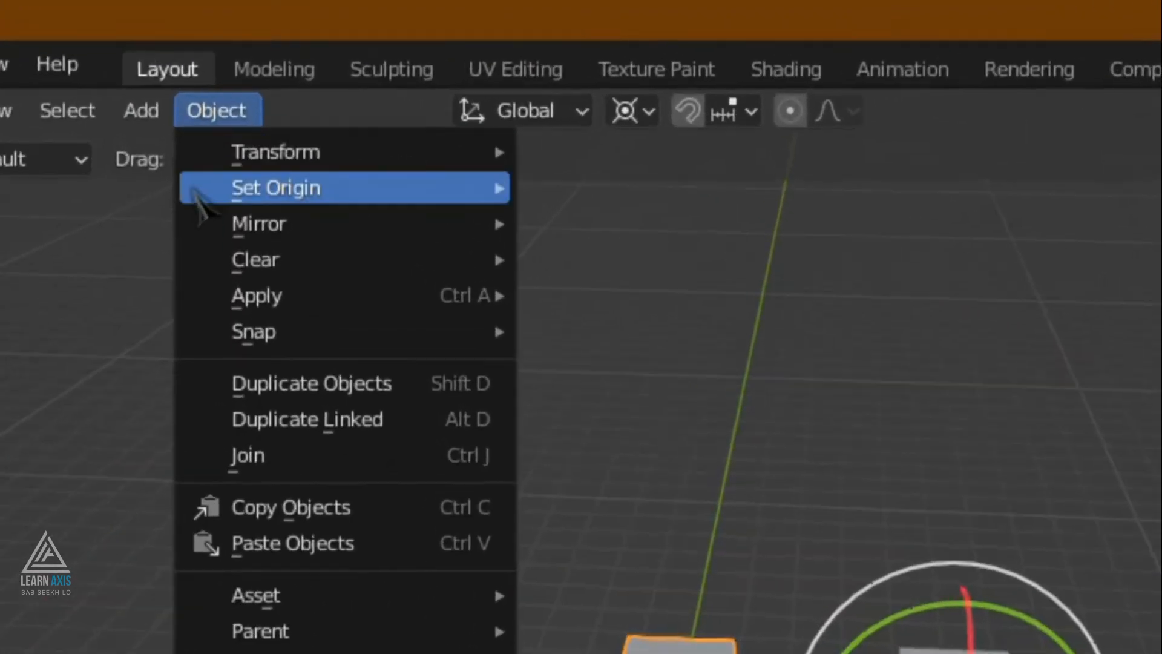
{"action": "mouse_move", "coordinate": [188, 360]}
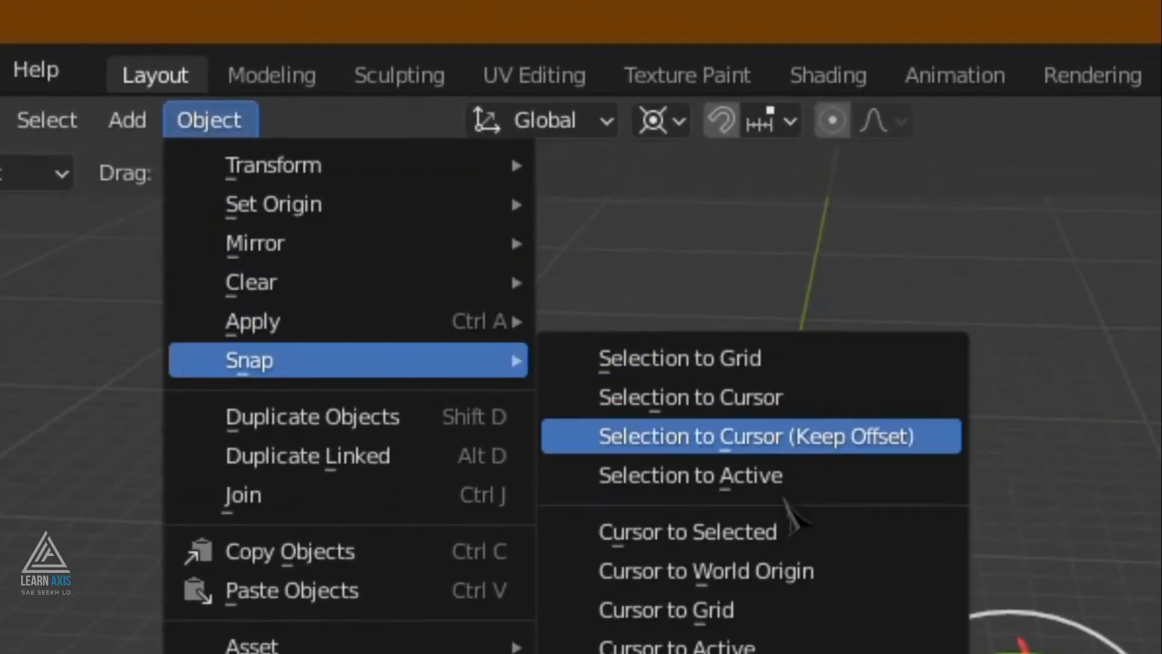
{"action": "left_click", "coordinate": [767, 533]}
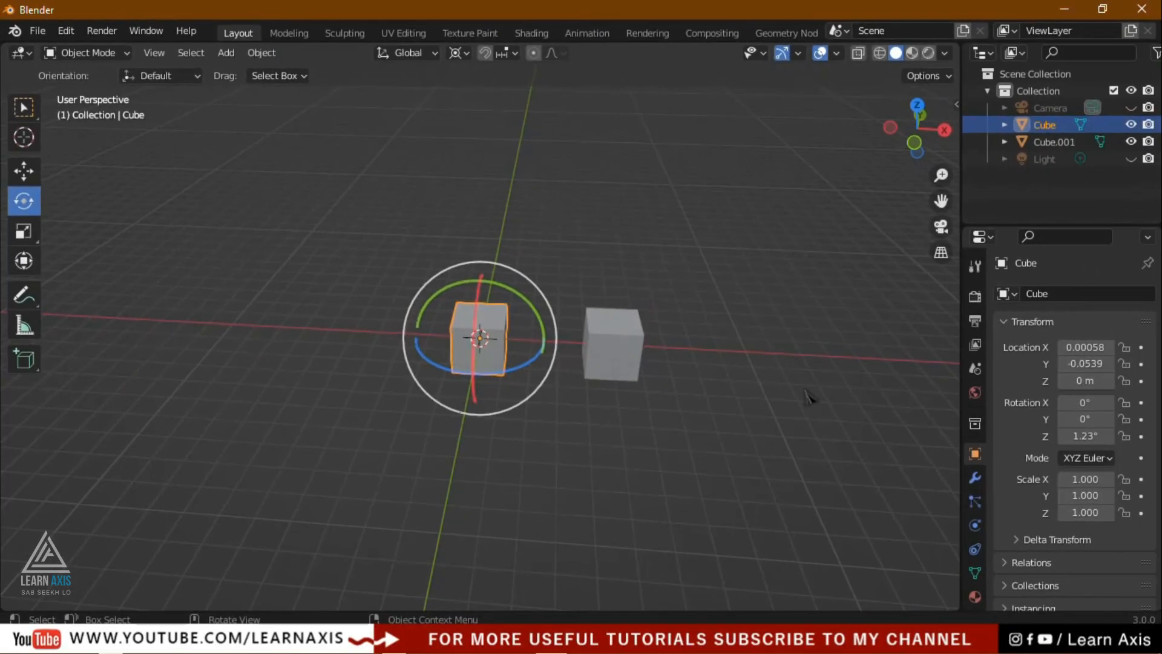
- Select both cubes, set the transform pivot point to Individual Origins, and rotate them about Z to a Z rotation of about -700°
{"action": "left_click_drag", "start_coordinate": [330, 215], "coordinate": [828, 442]}
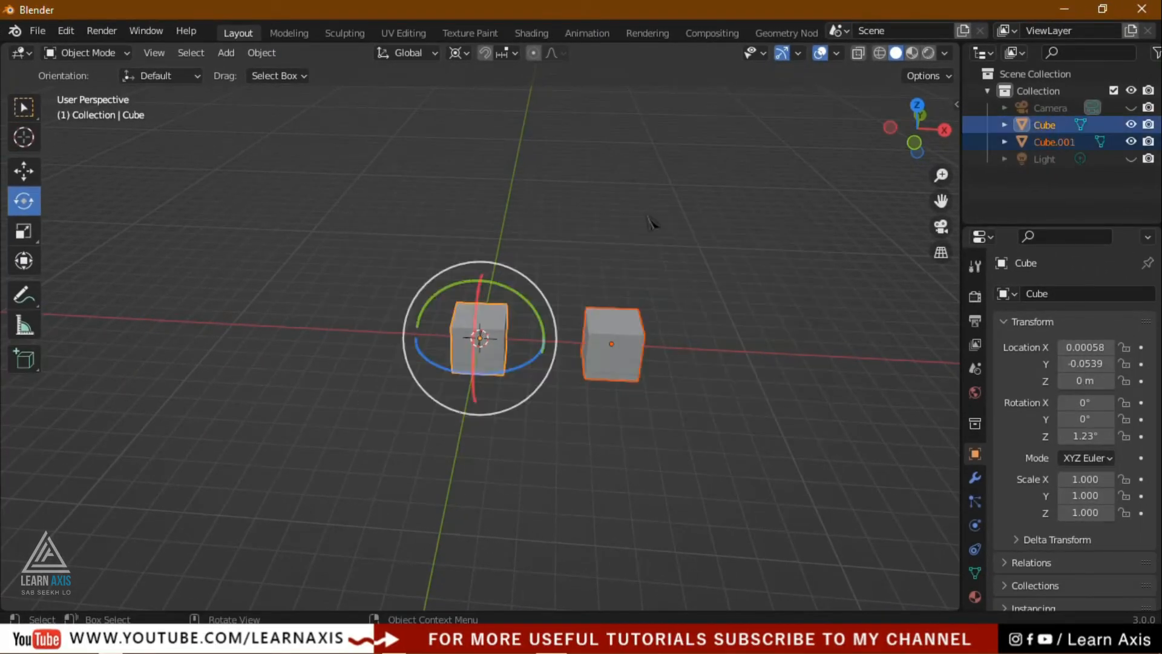
{"action": "left_click", "coordinate": [465, 54]}
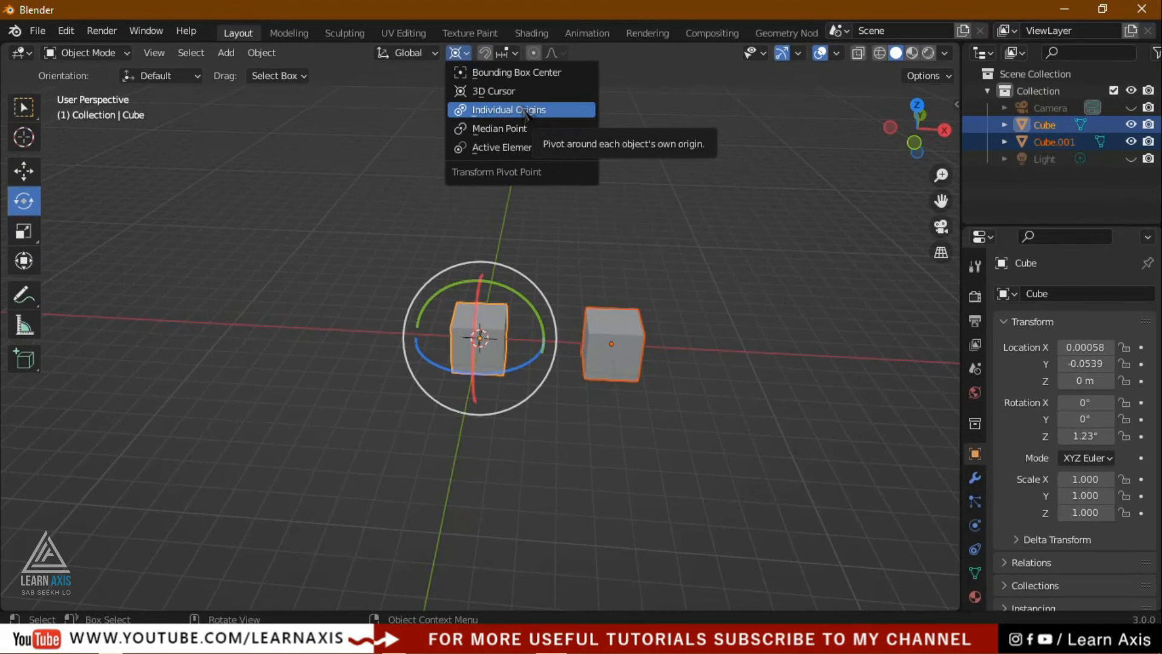
{"action": "left_click", "coordinate": [563, 110]}
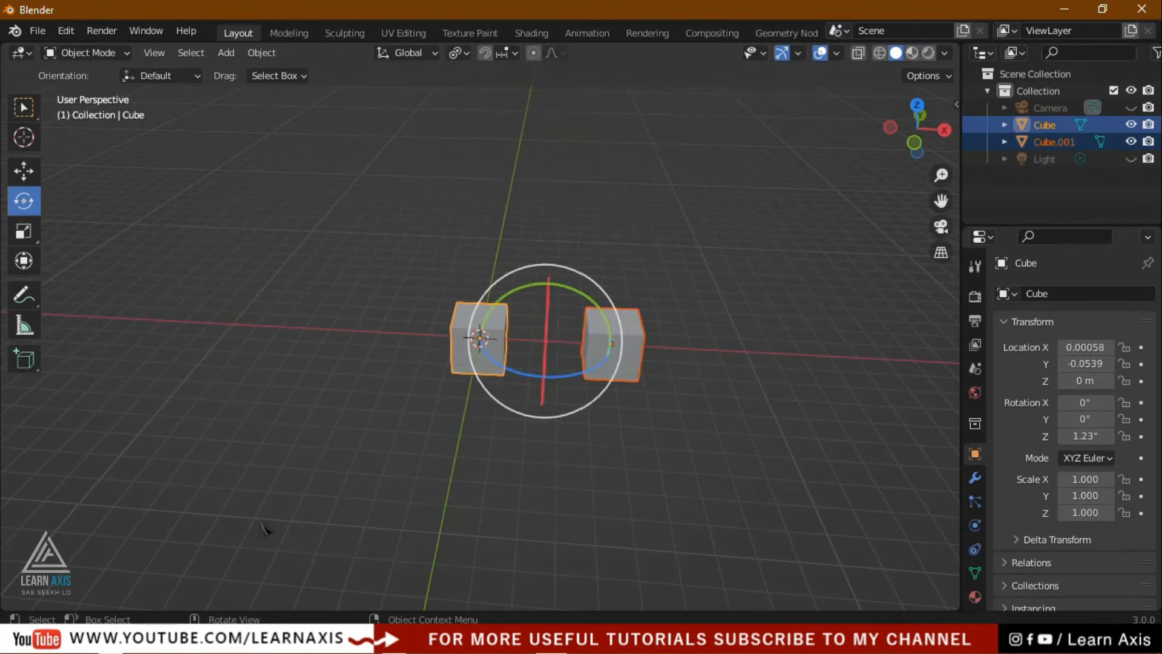
{"action": "left_click_drag", "start_coordinate": [572, 381], "coordinate": [599, 397]}
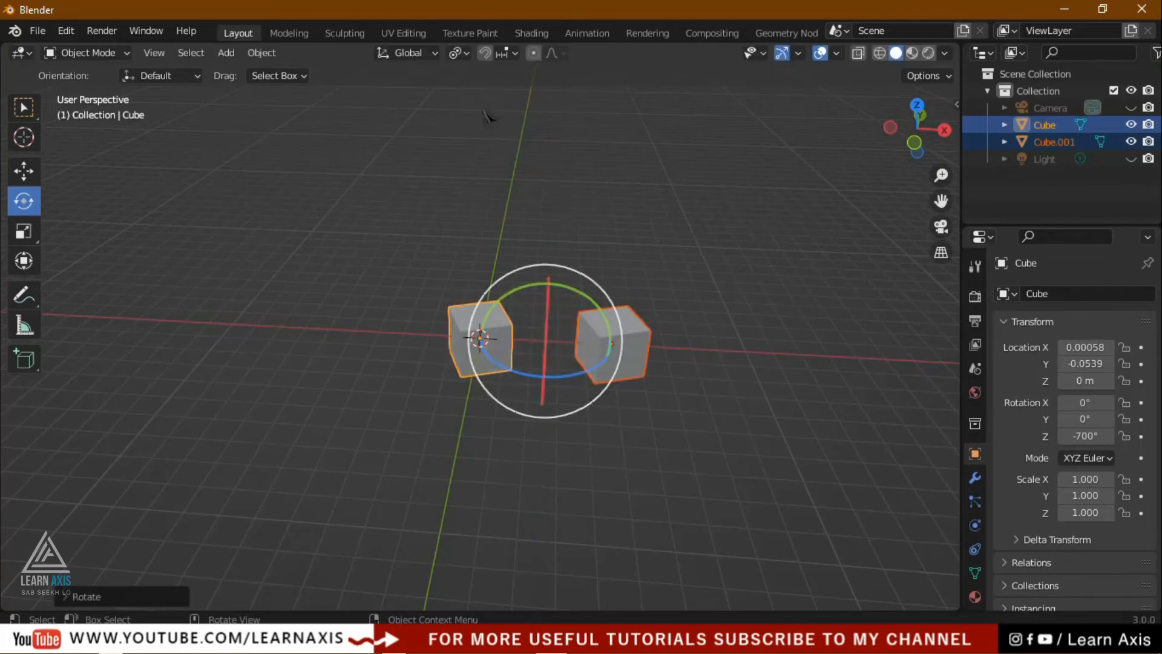
- Set the transform pivot point to Median Point and rotate both cubes about Z to a Z rotation of about -691°
{"action": "left_click", "coordinate": [459, 53]}
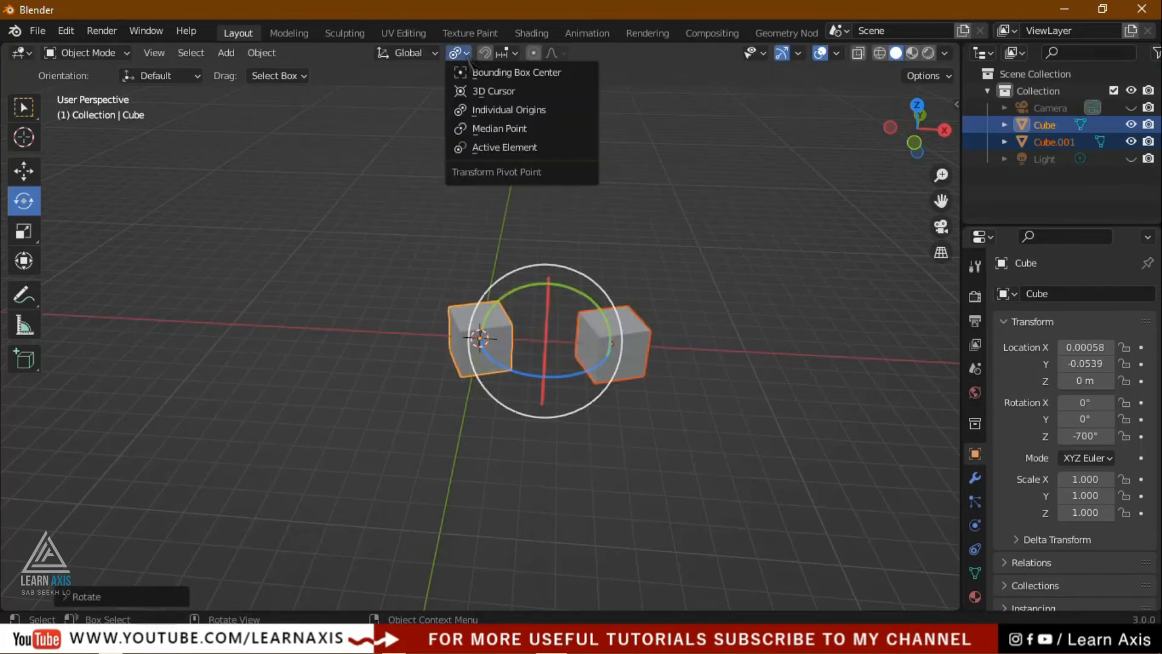
{"action": "left_click", "coordinate": [492, 127]}
{"action": "mouse_move", "coordinate": [554, 385]}
{"action": "left_mouse_down"}
{"action": "mouse_move", "coordinate": [623, 368]}
{"action": "mouse_move", "coordinate": [461, 378]}
{"action": "mouse_move", "coordinate": [529, 392]}
{"action": "mouse_move", "coordinate": [596, 384]}
{"action": "mouse_move", "coordinate": [502, 395]}
{"action": "mouse_move", "coordinate": [617, 384]}
{"action": "mouse_move", "coordinate": [527, 402]}
{"action": "mouse_move", "coordinate": [570, 395]}
{"action": "left_mouse_up"}
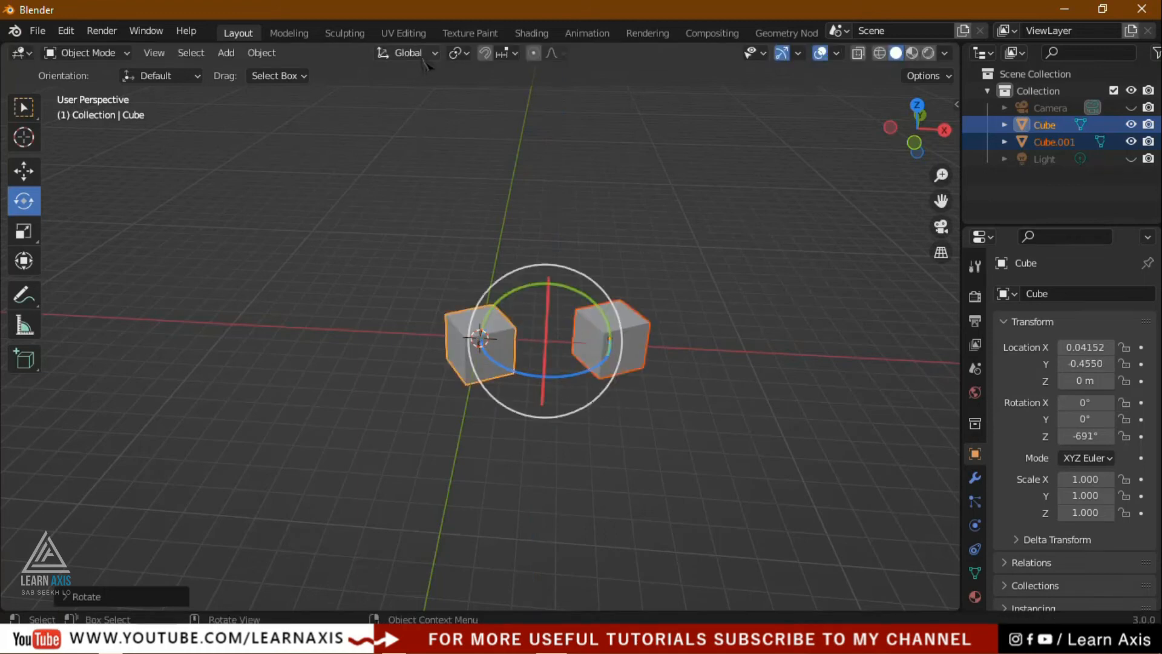
- Change the transform pivot point to Individual Origins, deselect the cubes, and select the duplicated cube to examine its origin point
{"action": "left_click", "coordinate": [462, 53]}
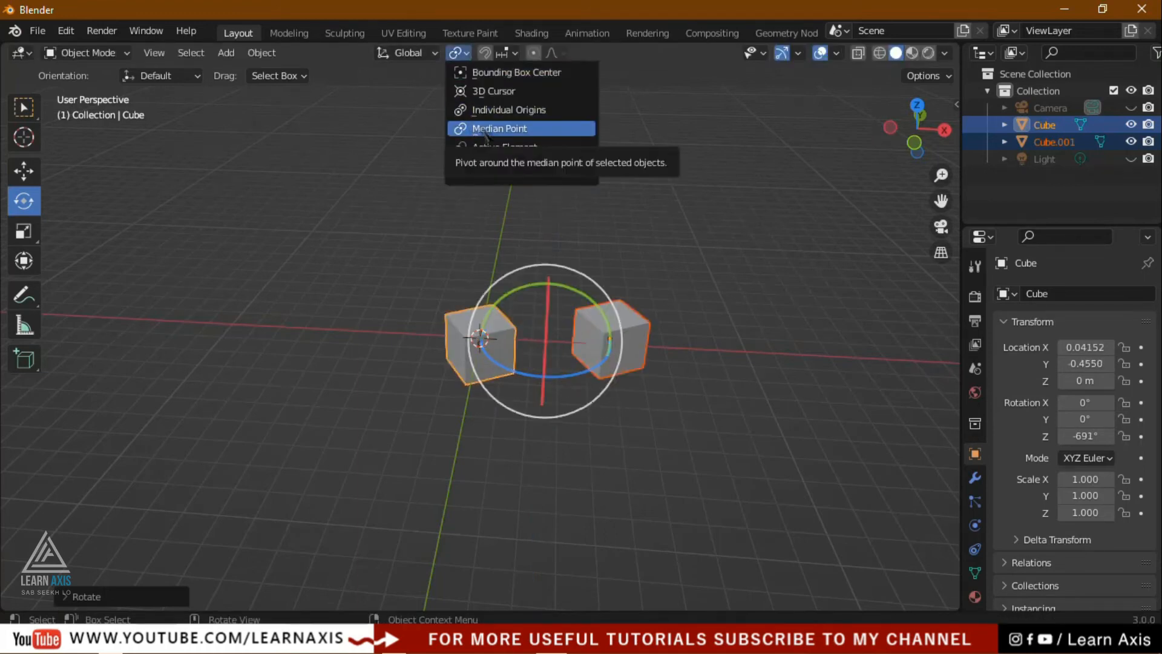
{"action": "left_click", "coordinate": [545, 112]}
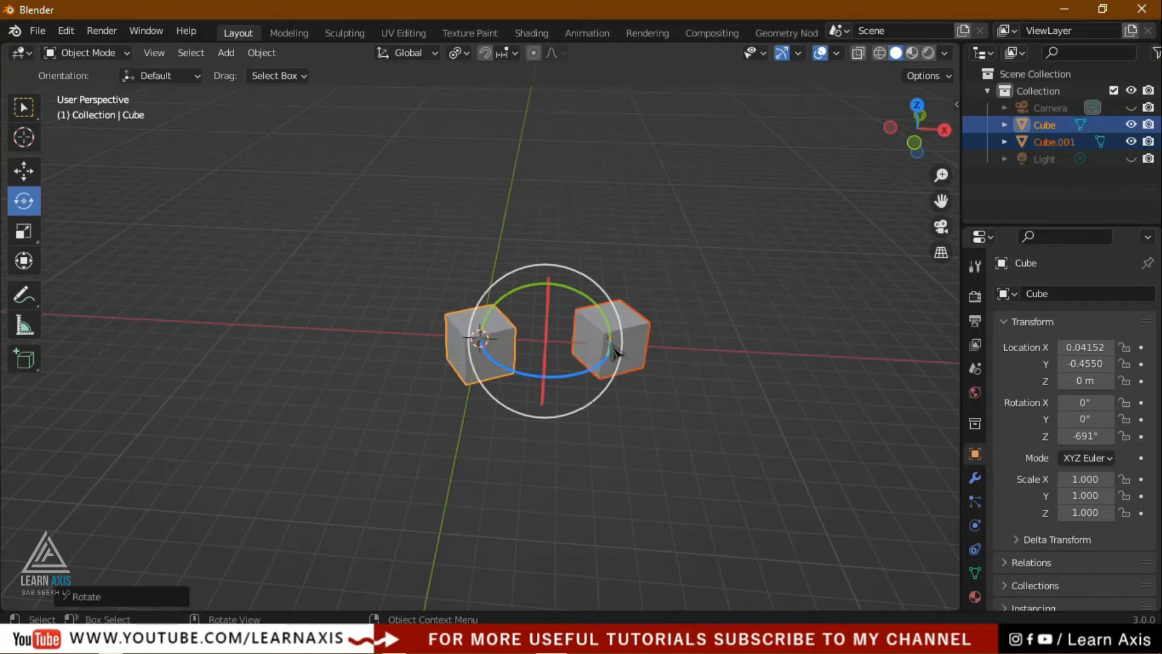
{"action": "left_click", "coordinate": [552, 398]}
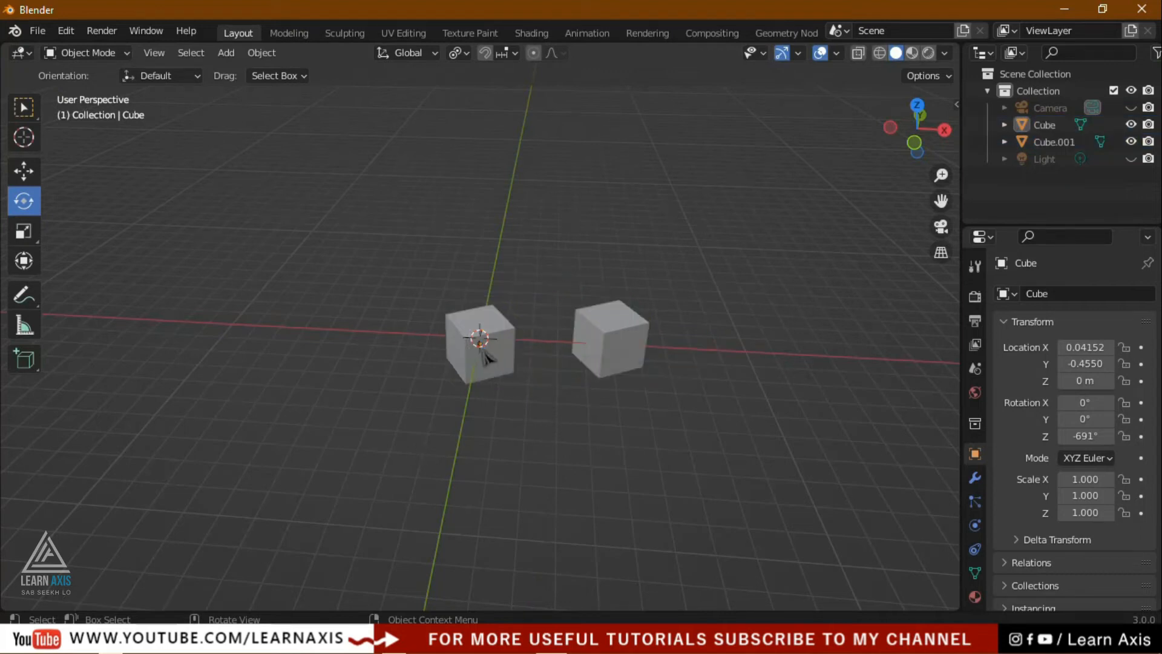
{"action": "scroll", "coordinate": [501, 371], "scroll_direction": "up", "scroll_amount": 5}
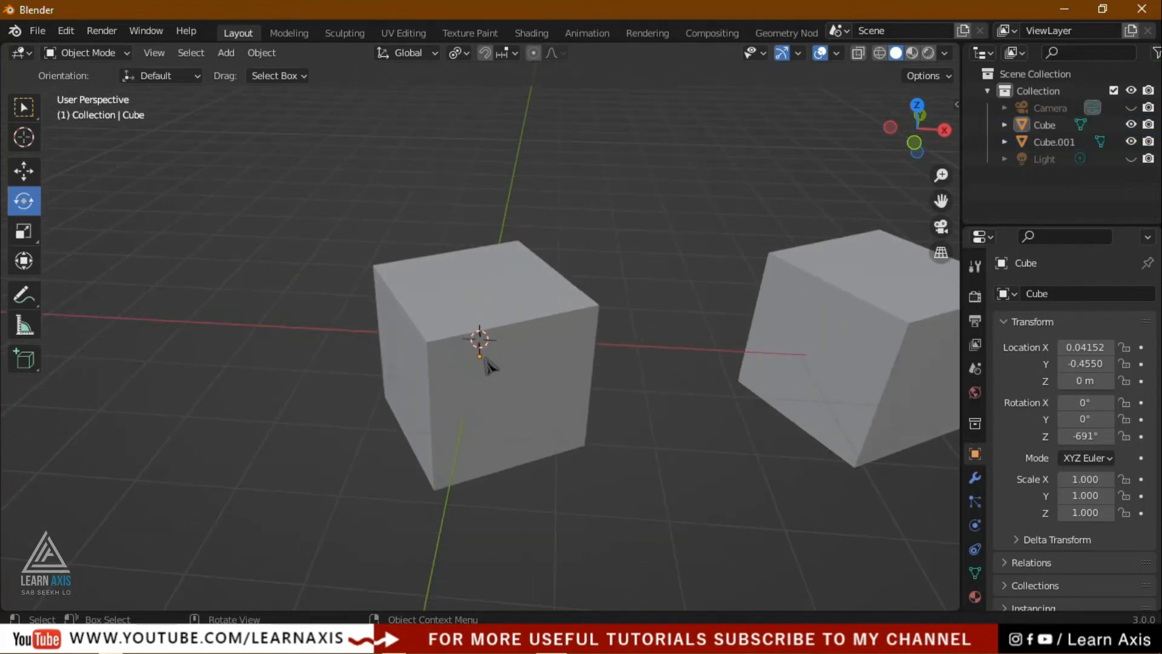
{"action": "left_click", "coordinate": [892, 396]}
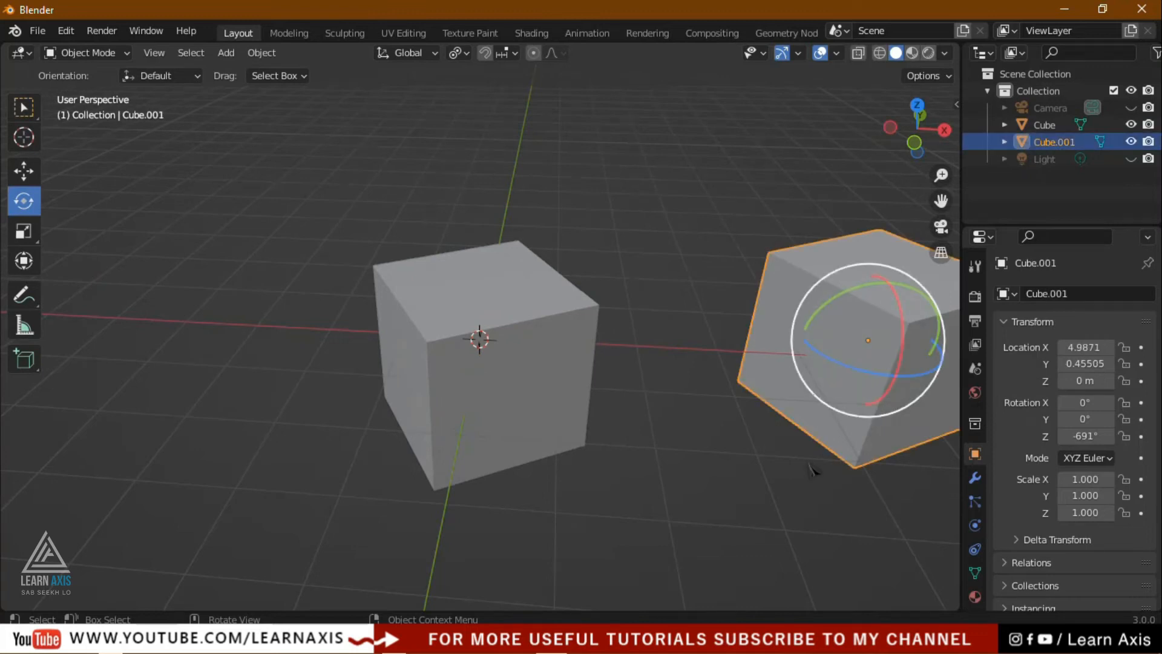
{"action": "scroll", "coordinate": [508, 350], "scroll_direction": "down", "scroll_amount": 5}
- Rotate both cubes about Z around their Individual Origins to a Z rotation of about -700°
{"action": "left_click_drag", "start_coordinate": [373, 260], "coordinate": [878, 467]}
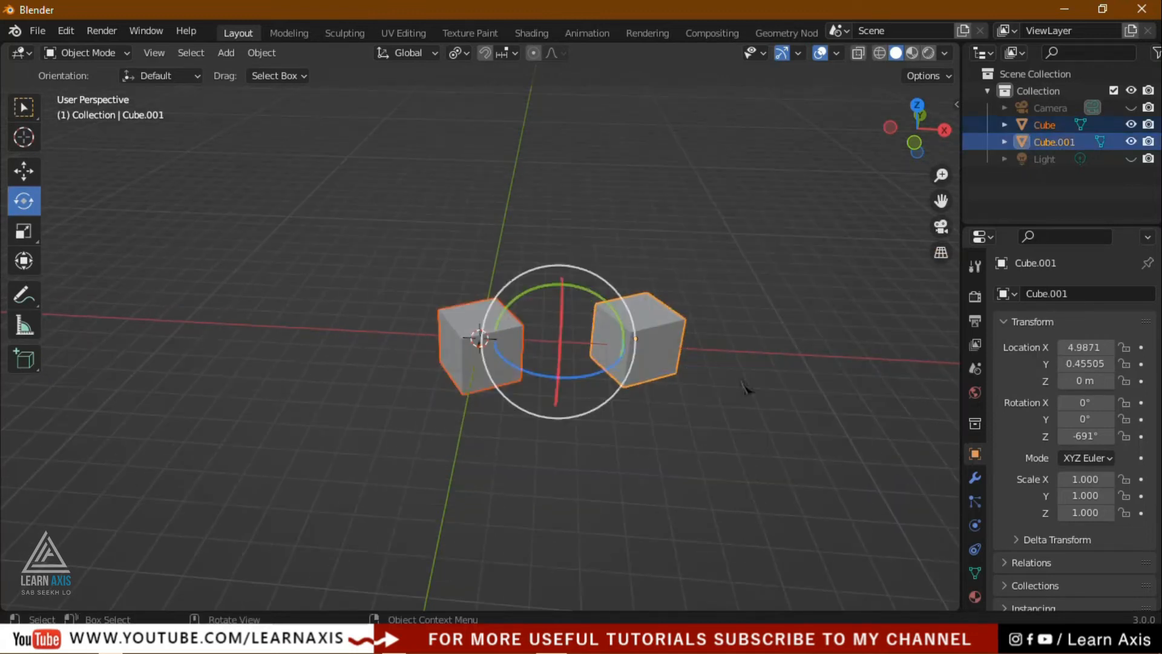
{"action": "left_click", "coordinate": [460, 53]}
{"action": "left_click", "coordinate": [477, 109]}
{"action": "left_click_drag", "start_coordinate": [533, 372], "coordinate": [575, 423]}
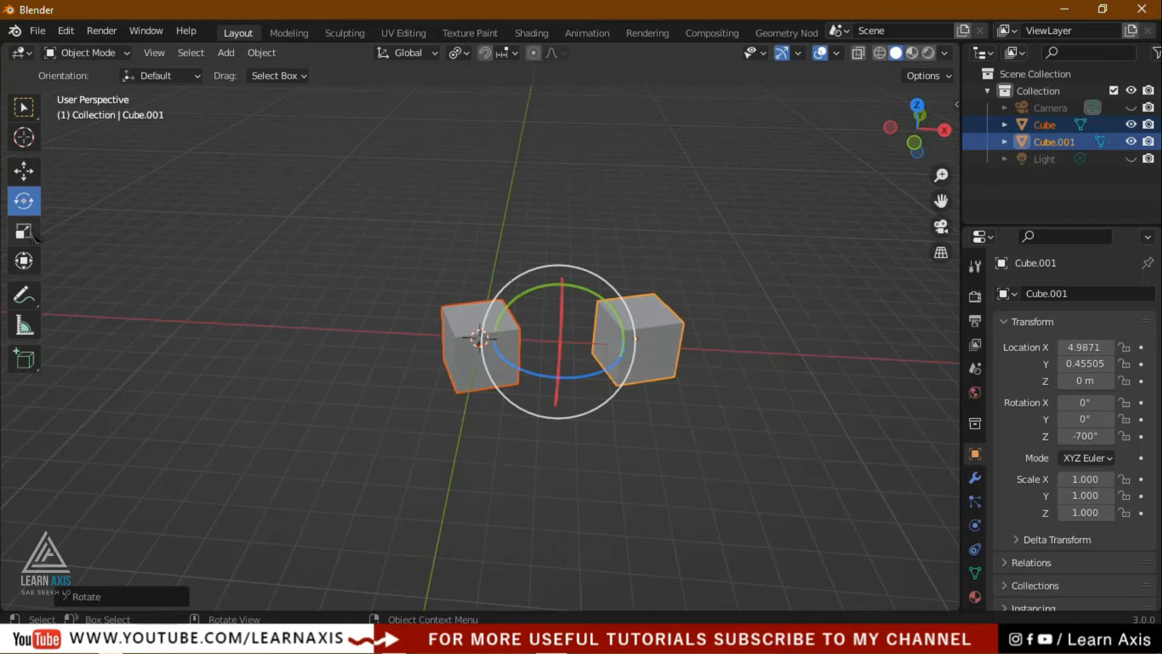
- Try scaling both cubes along X and Z around their individual origins with the Scale tool, and reset their scale
{"action": "left_click", "coordinate": [34, 235]}
{"action": "mouse_move", "coordinate": [627, 345]}
{"action": "left_mouse_down"}
{"action": "mouse_move", "coordinate": [679, 345]}
{"action": "mouse_move", "coordinate": [589, 350]}
{"action": "mouse_move", "coordinate": [690, 364]}
{"action": "mouse_move", "coordinate": [614, 345]}
{"action": "left_mouse_up"}
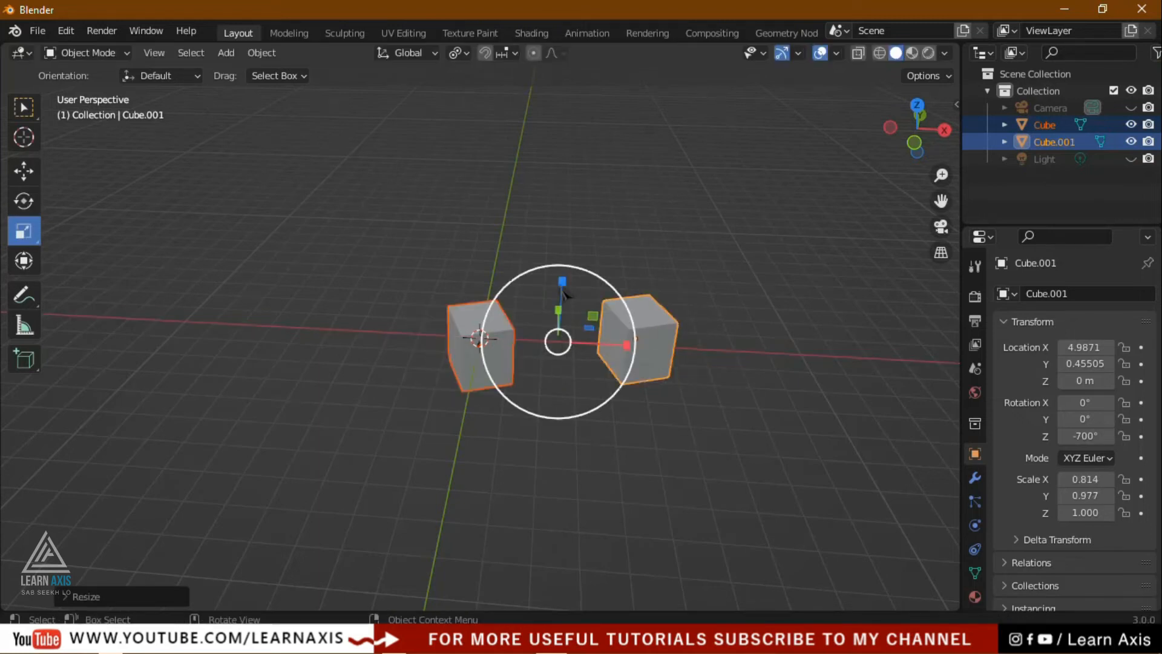
{"action": "left_click_drag", "start_coordinate": [566, 290], "coordinate": [561, 242]}
{"action": "key", "text": "alt+s"}
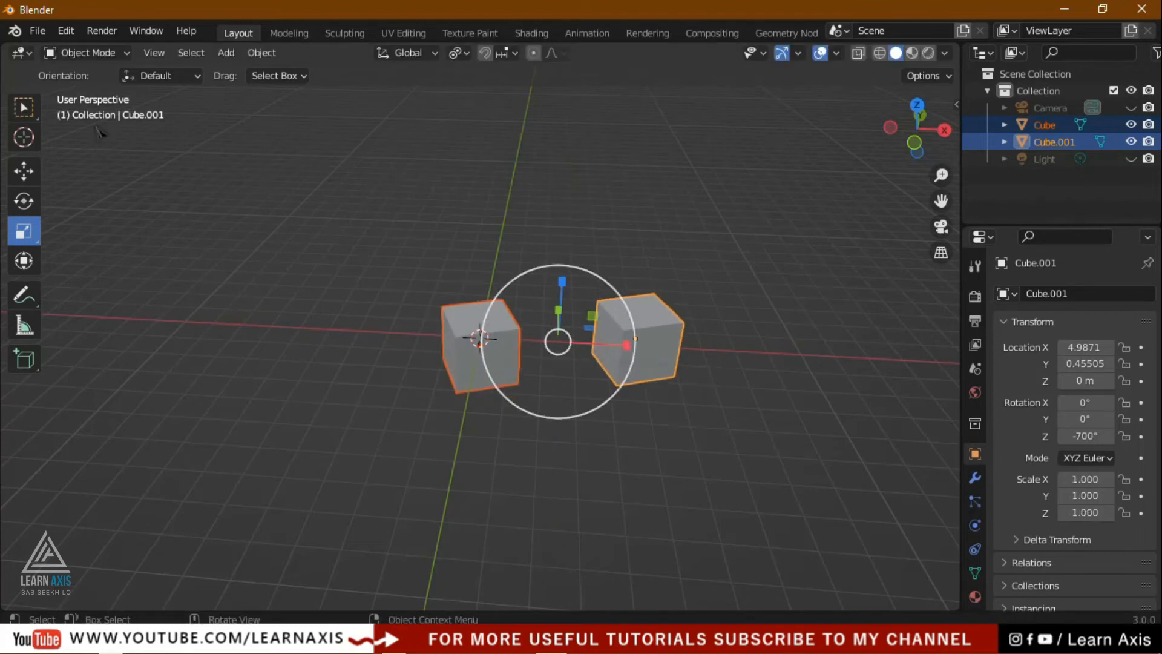
- Set the transform pivot point to Active Element, with both cubes selected and the duplicated cube active
{"action": "left_click", "coordinate": [459, 53]}
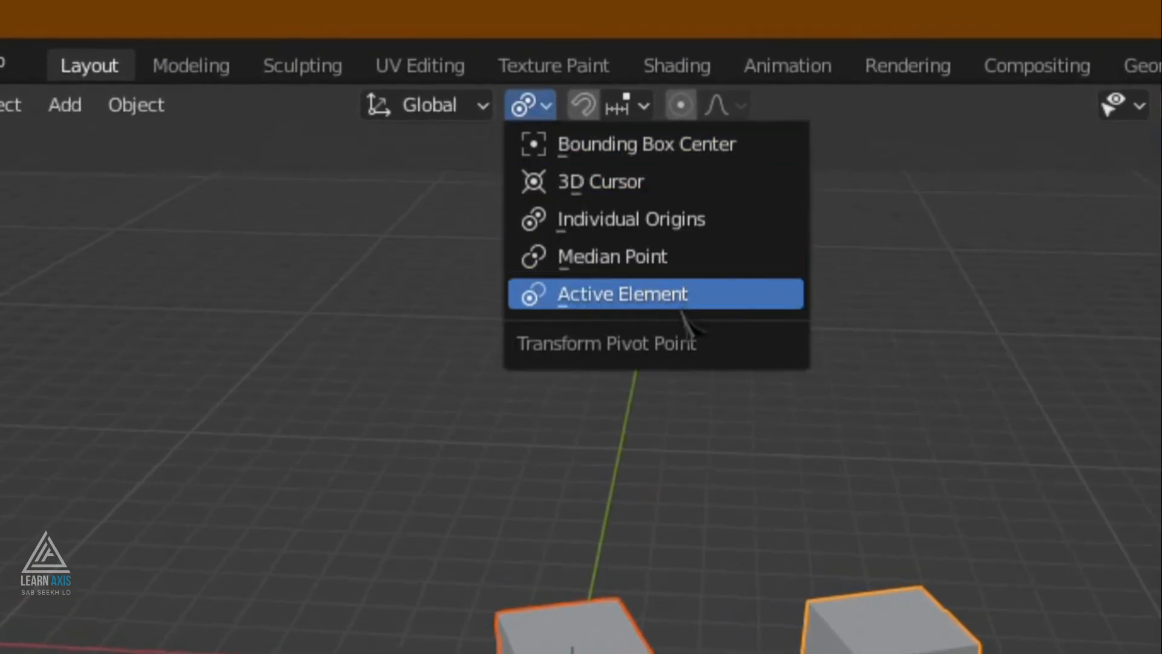
{"action": "left_click", "coordinate": [665, 294]}
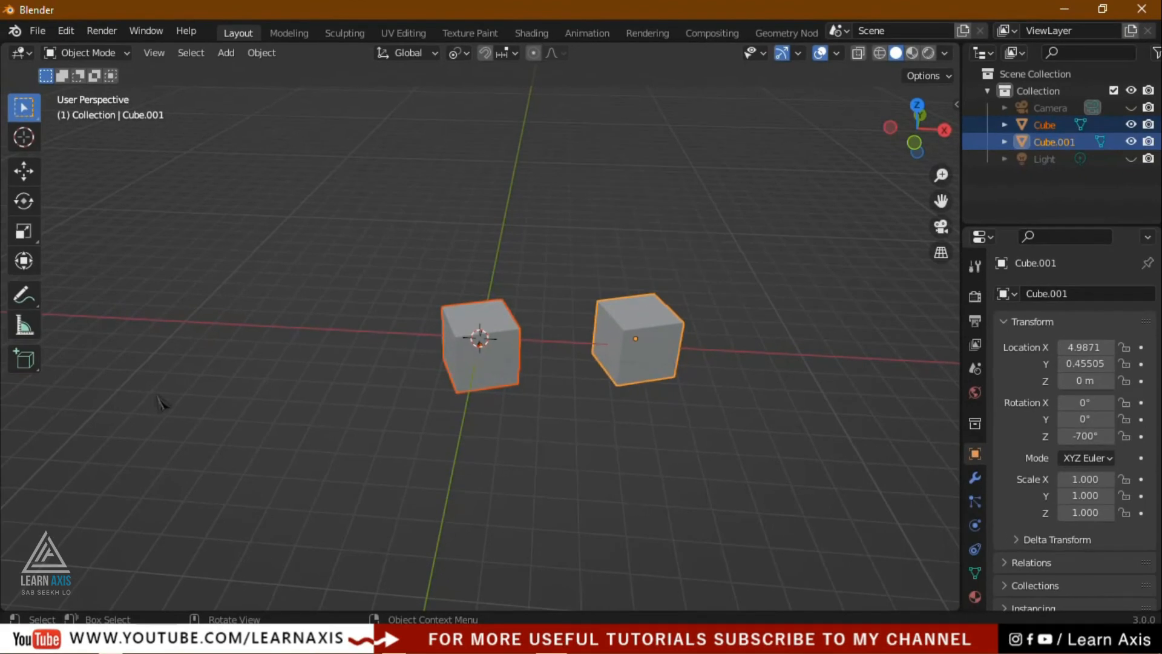
{"action": "left_click", "coordinate": [653, 442]}
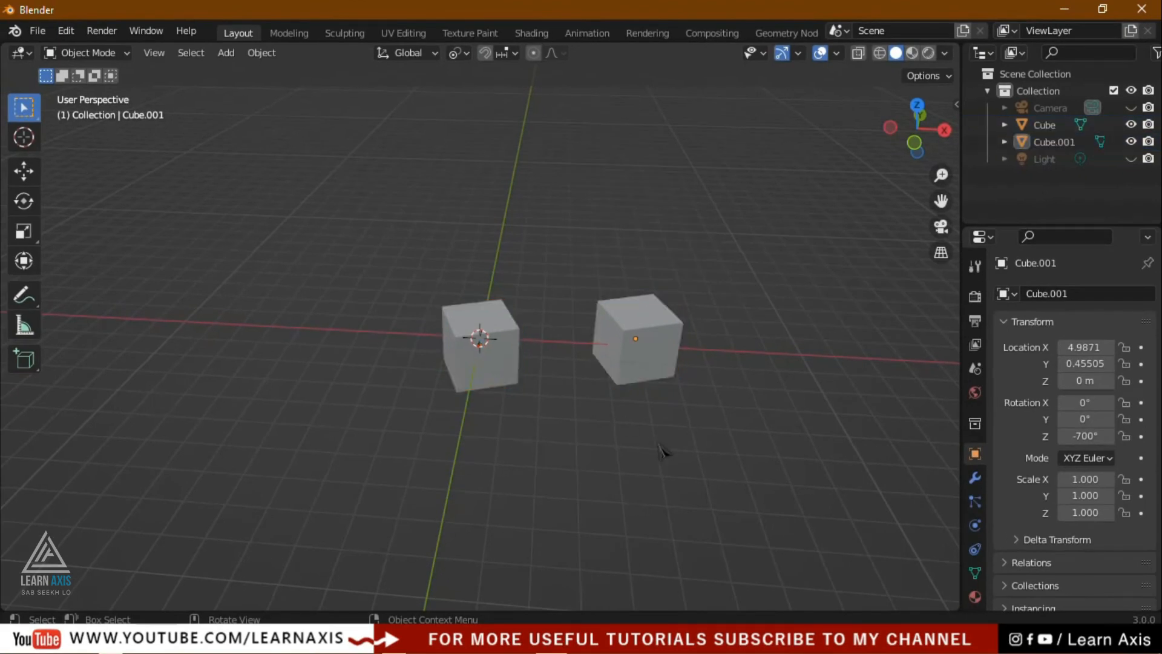
{"action": "left_click_drag", "start_coordinate": [328, 209], "coordinate": [828, 474]}
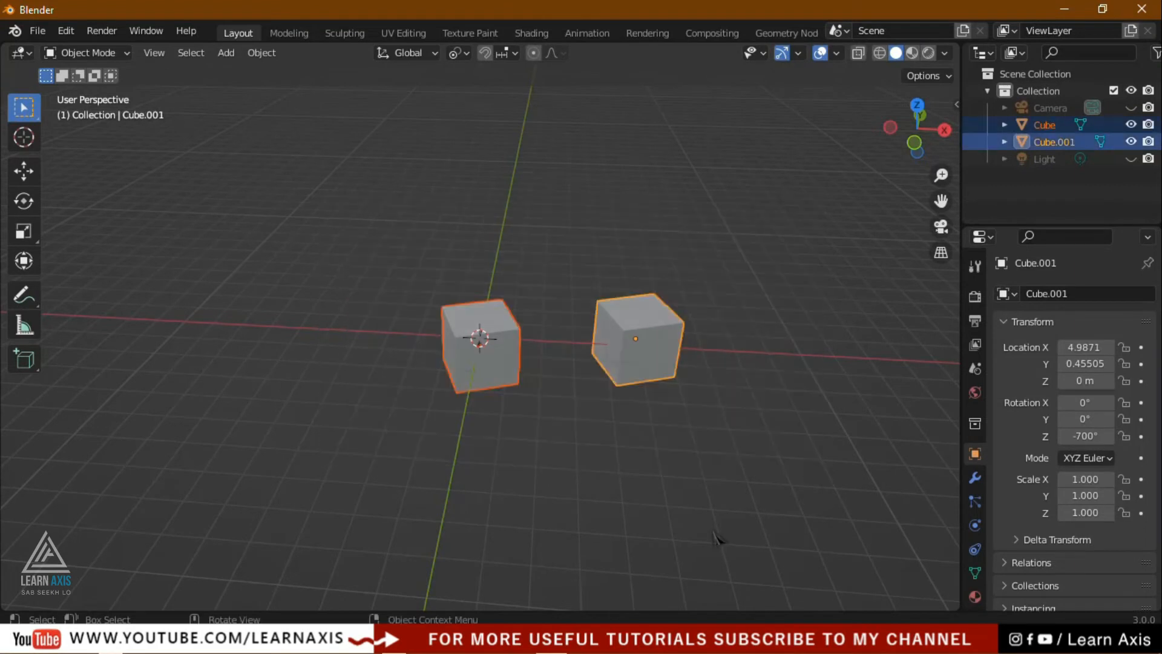
{"action": "scroll", "coordinate": [716, 537], "scroll_direction": "up", "scroll_amount": 2}
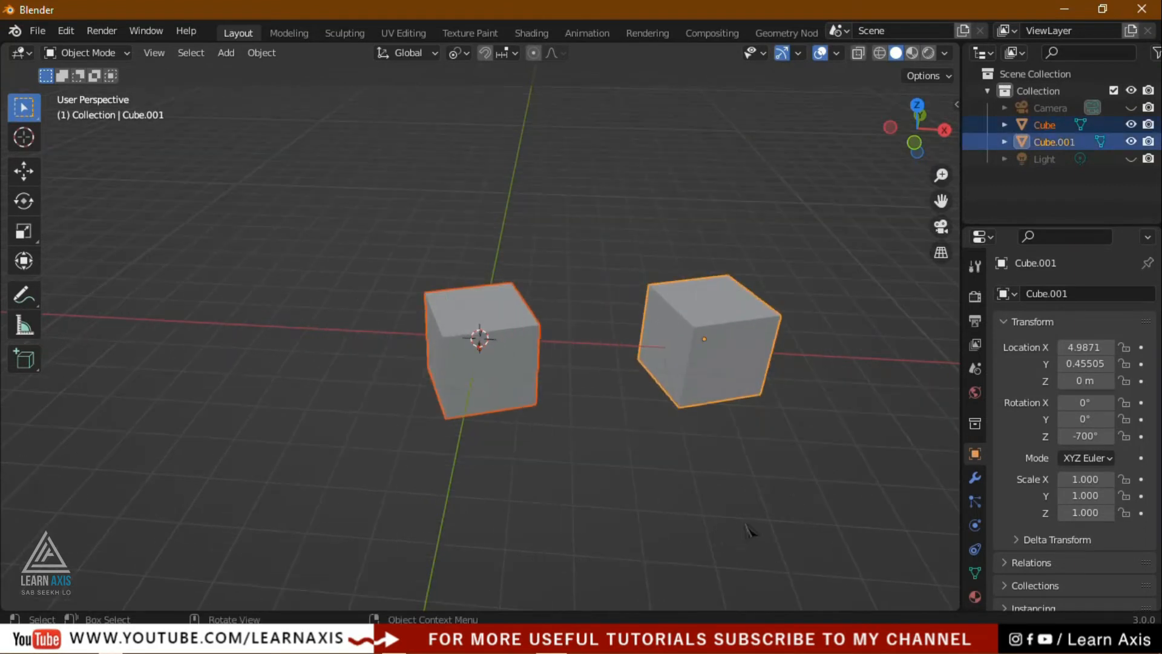
{"action": "left_click_drag", "start_coordinate": [942, 199], "coordinate": [867, 279]}
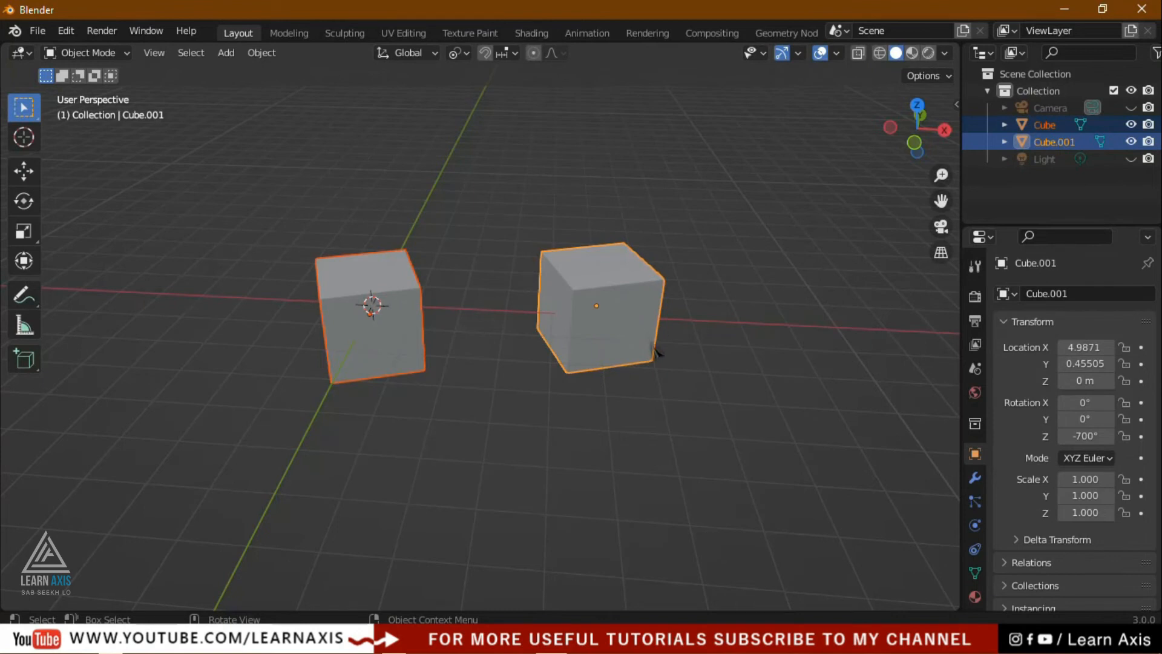
{"action": "left_click", "coordinate": [461, 53]}
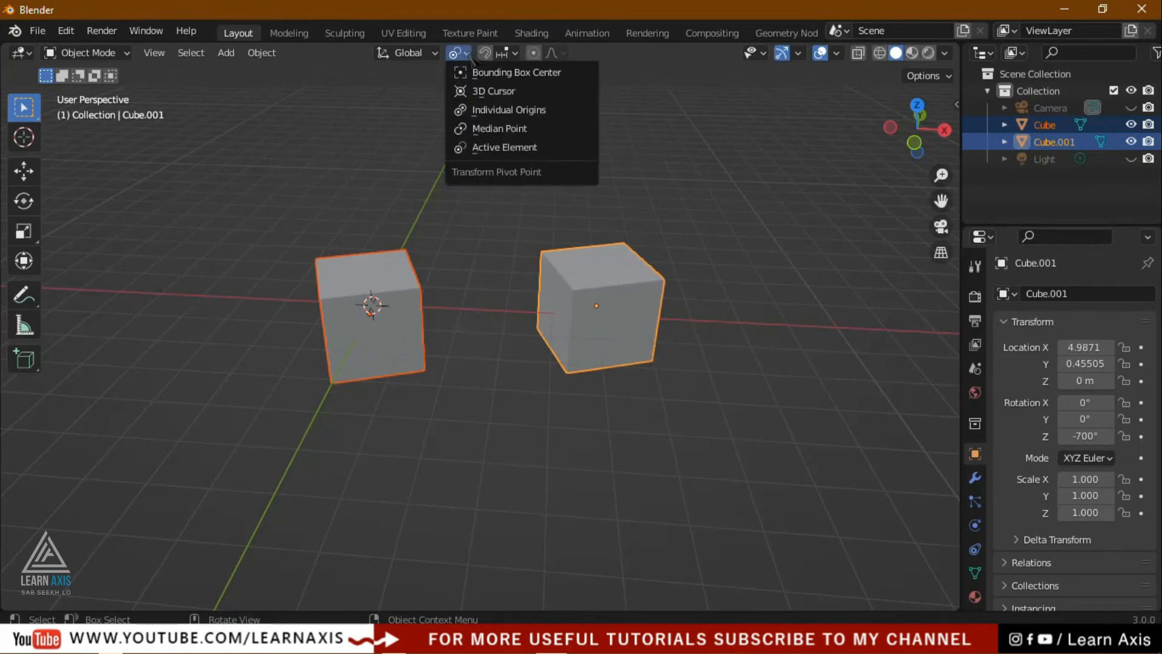
{"action": "left_click", "coordinate": [531, 149]}
- Try scaling both cubes around the active duplicated cube with the Scale tool, and undo the scaling
{"action": "left_click", "coordinate": [24, 201]}
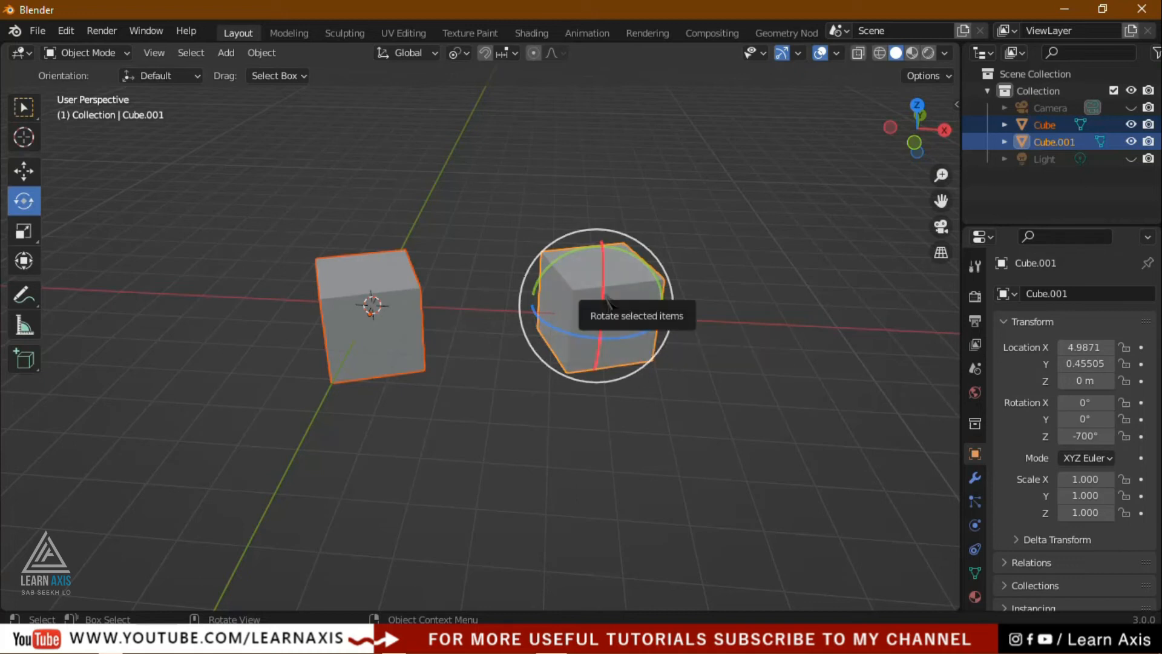
{"action": "left_click", "coordinate": [23, 231]}
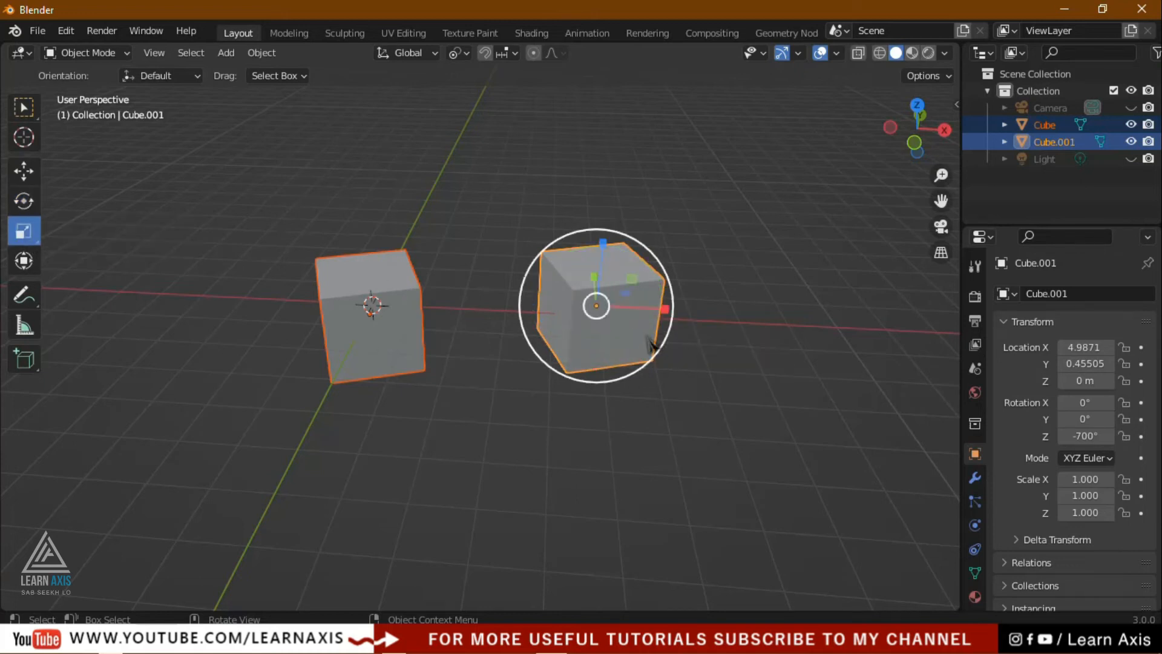
{"action": "left_click_drag", "start_coordinate": [680, 316], "coordinate": [689, 367]}
{"action": "key", "text": "ctrl+z"}
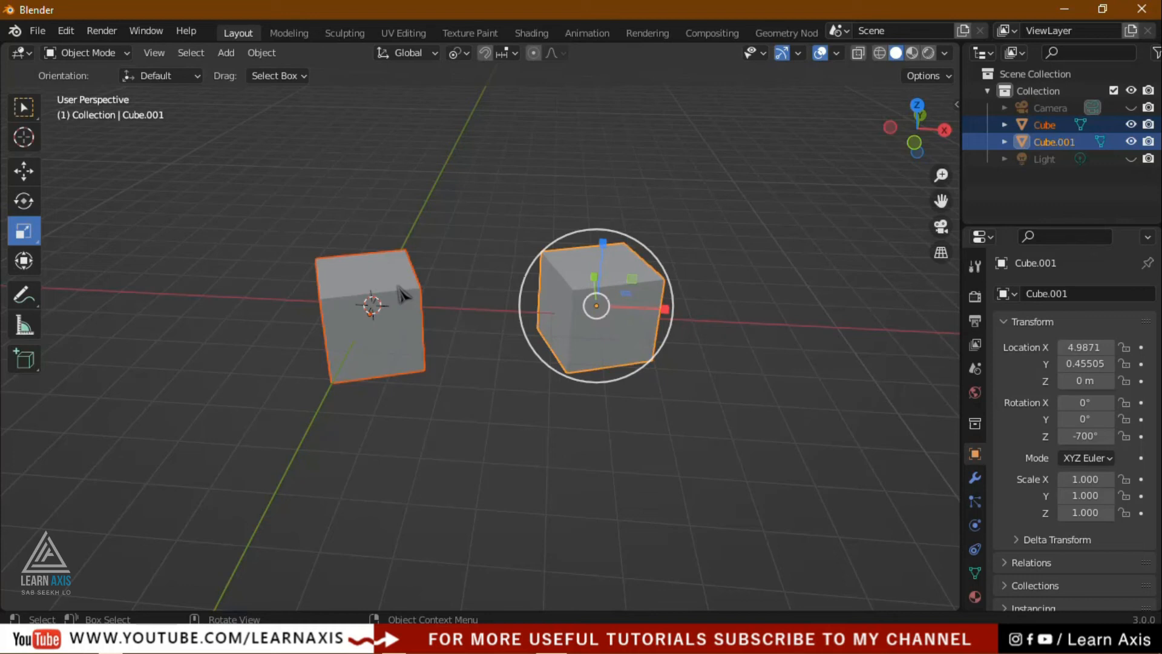
- With the original cube made active, try rotating both cubes around it about Z, undo the rotation, and deselect the cubes
{"action": "key", "text": "shift"}
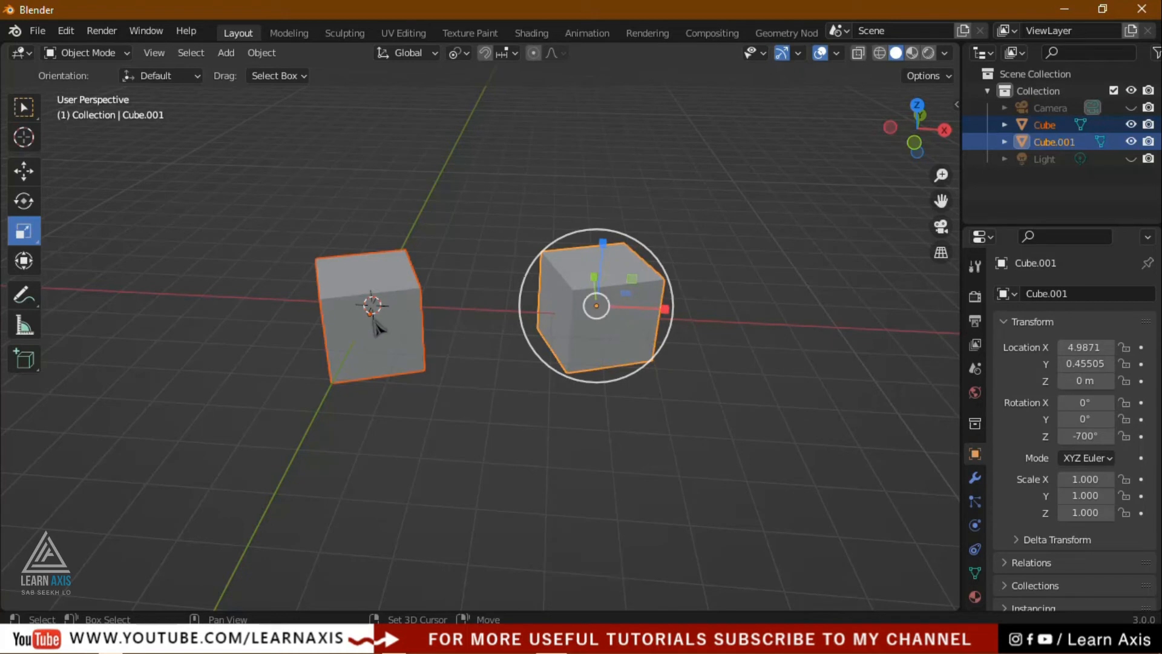
{"action": "left_click", "coordinate": [371, 281], "text": "shift"}
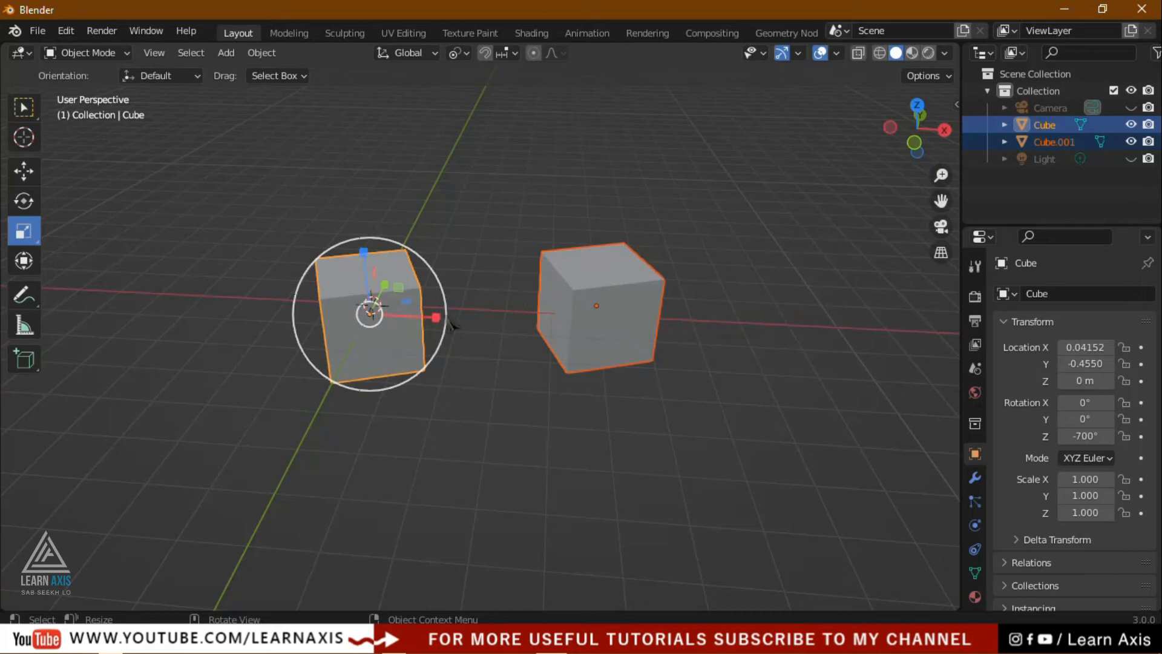
{"action": "left_click", "coordinate": [24, 201]}
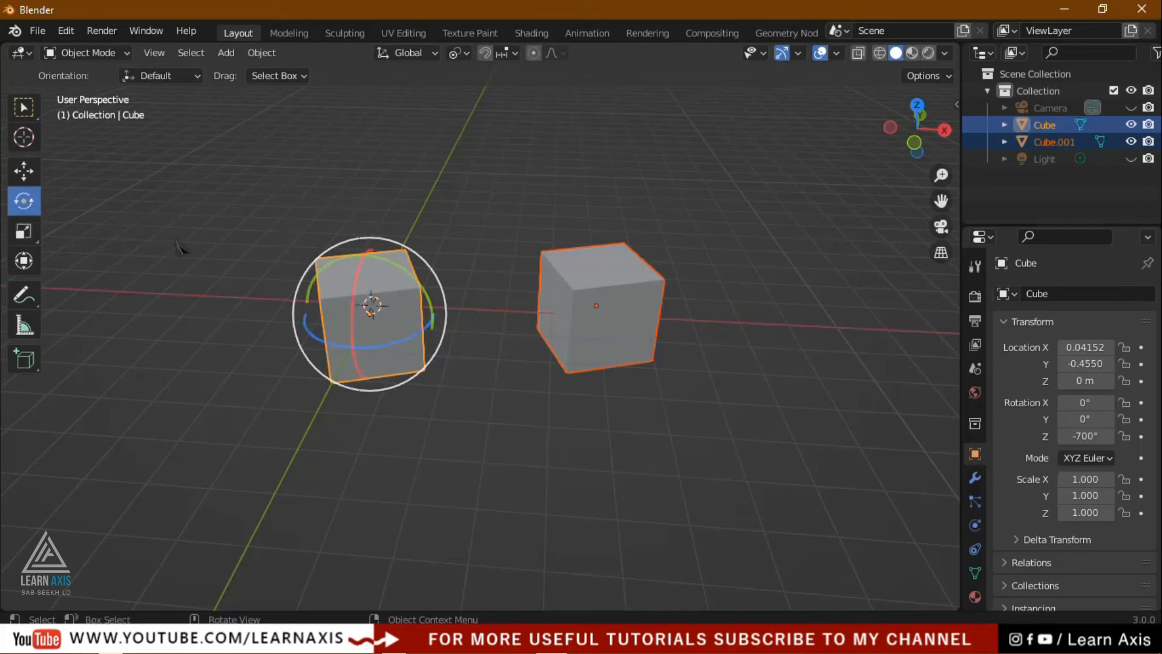
{"action": "left_click_drag", "start_coordinate": [407, 342], "coordinate": [403, 350]}
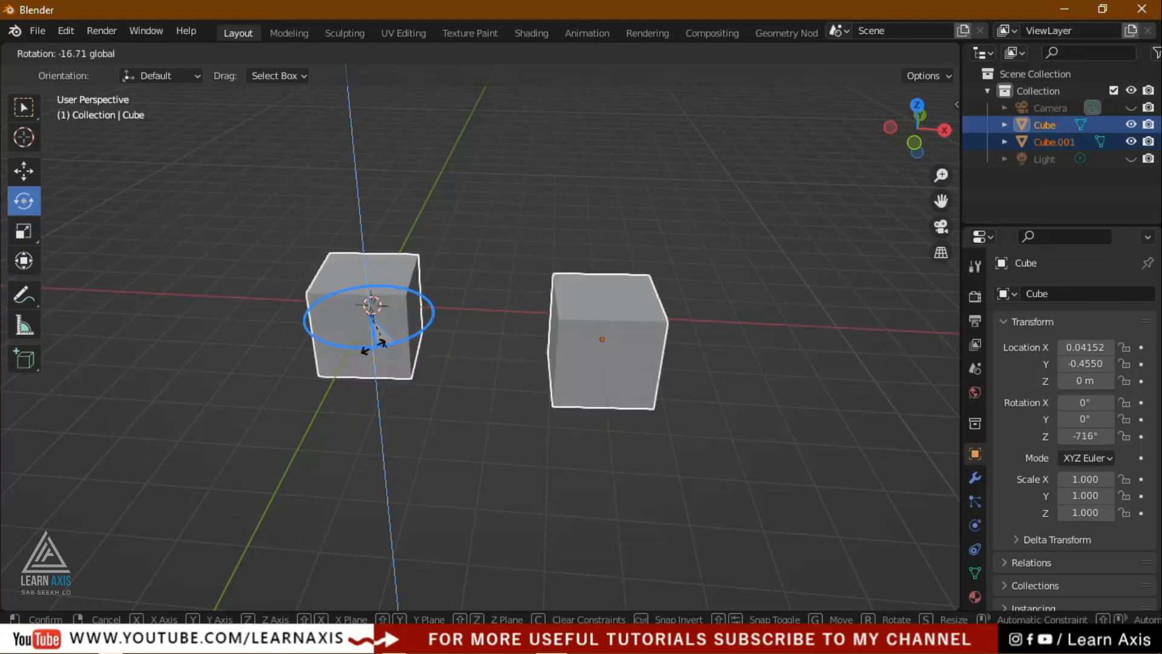
{"action": "left_click_drag", "start_coordinate": [380, 343], "coordinate": [372, 339]}
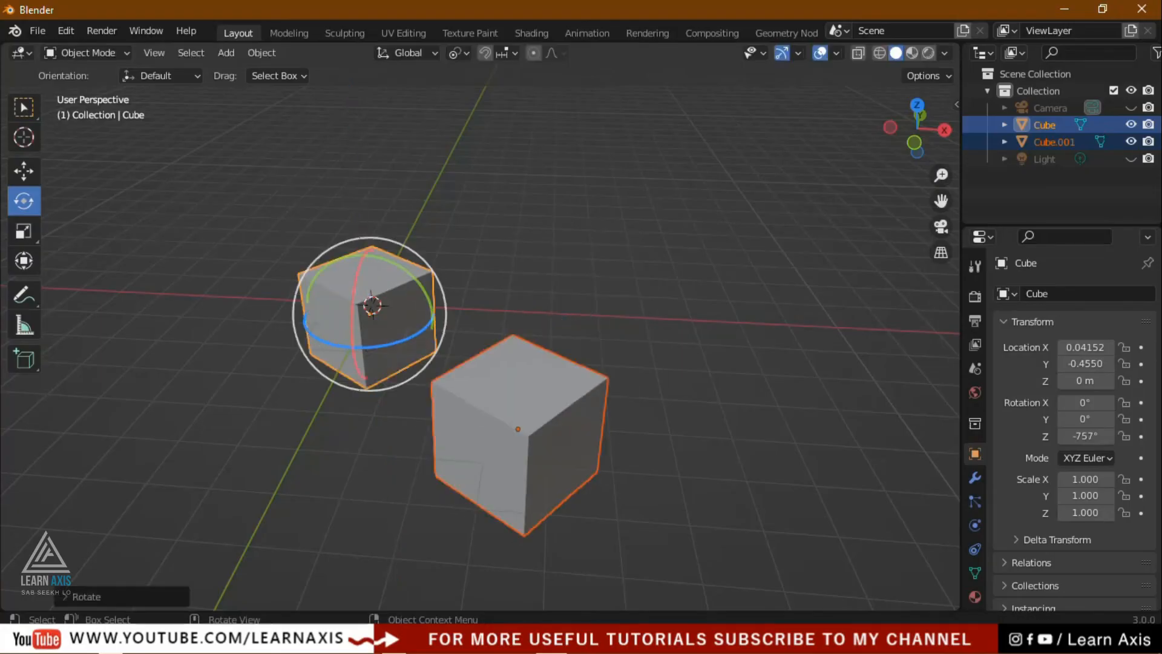
{"action": "left_click", "coordinate": [527, 428]}
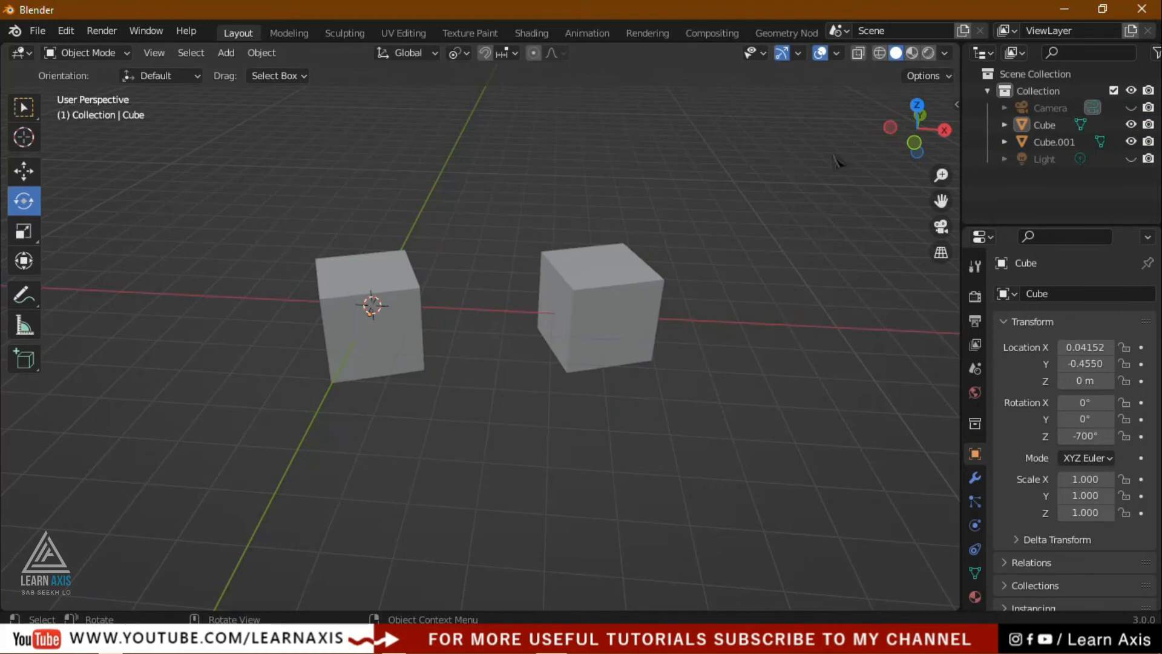
- Enable the Screencast Keys display in the viewport and hide the sidebar again
{"action": "key", "text": "n"}
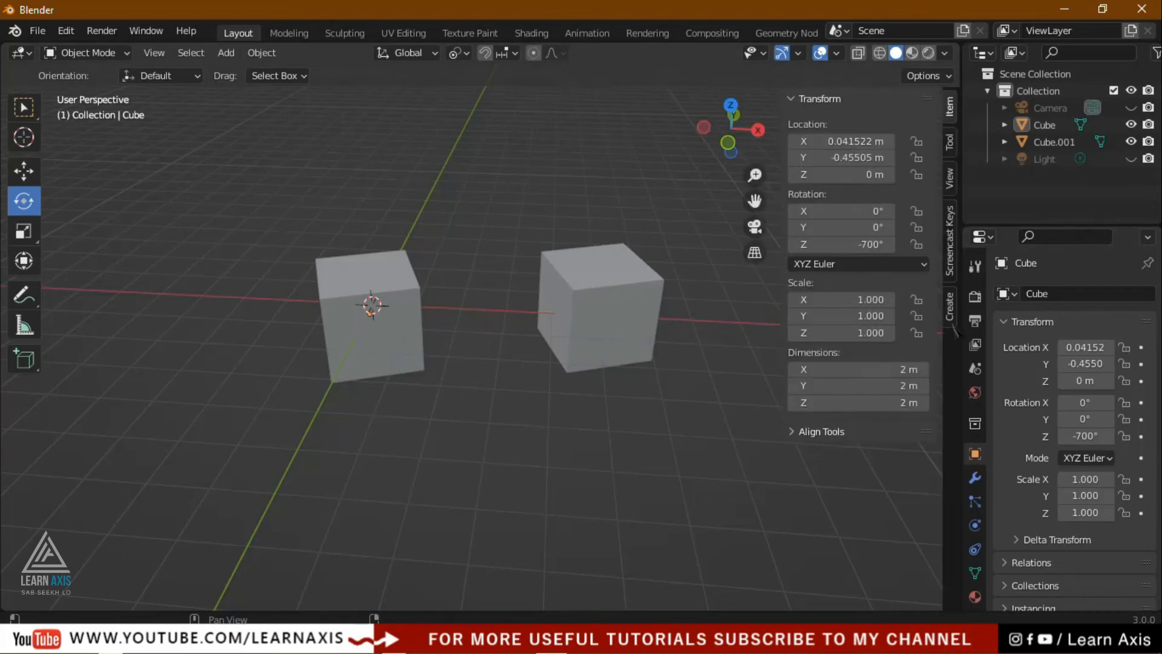
{"action": "left_click", "coordinate": [951, 266]}
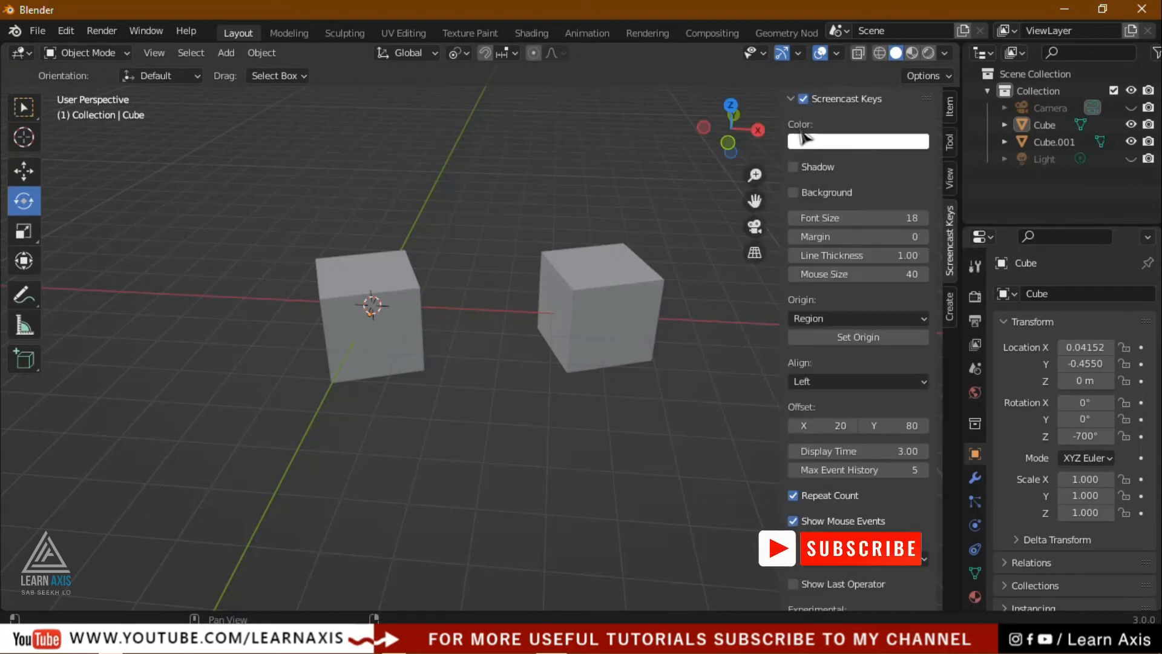
{"action": "left_click", "coordinate": [804, 99]}
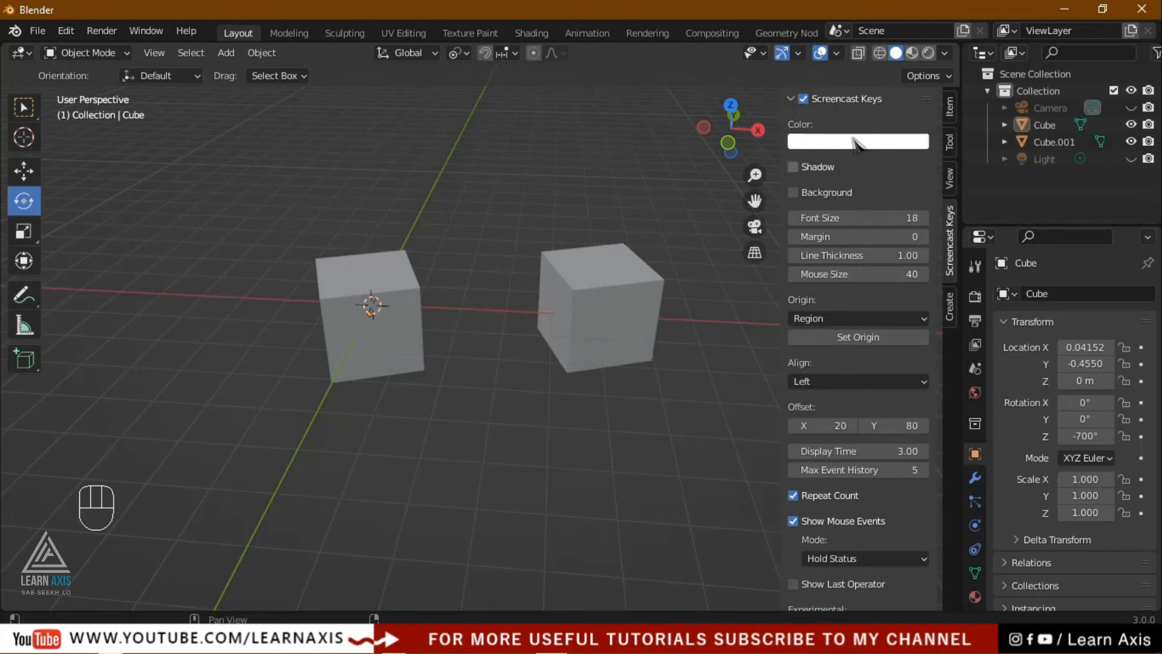
{"action": "key", "text": "n"}
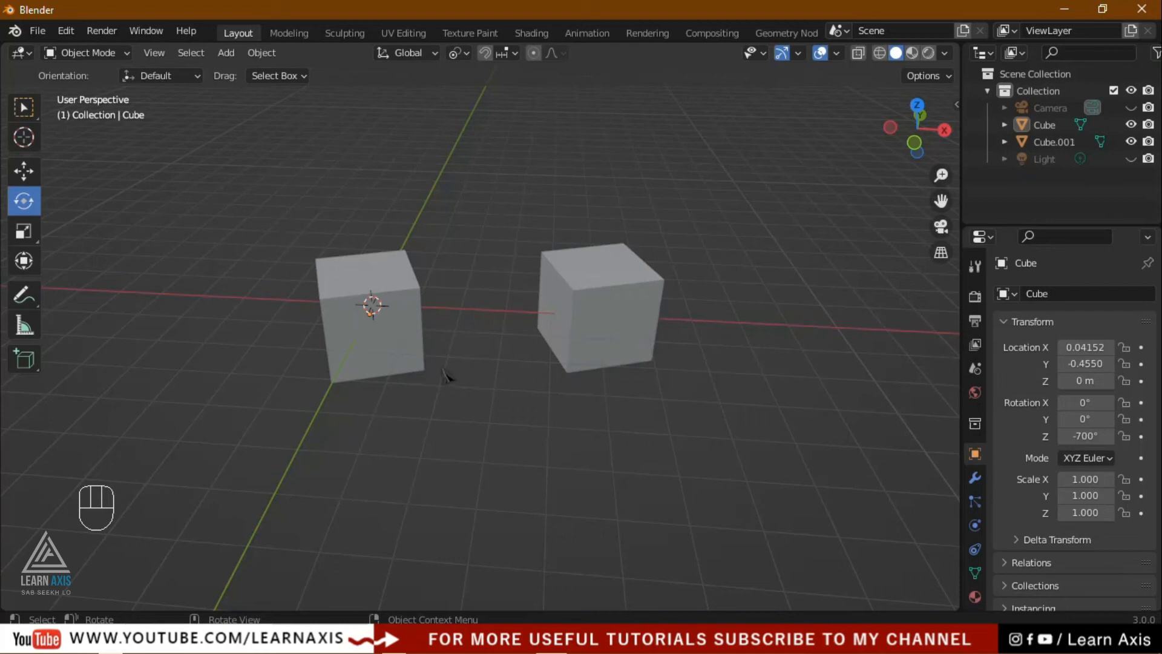
- Look through the Snap options and the Set Origin commands available for objects and the 3D cursor
{"action": "key", "text": "shift+s"}
{"action": "key", "text": "shift+s"}
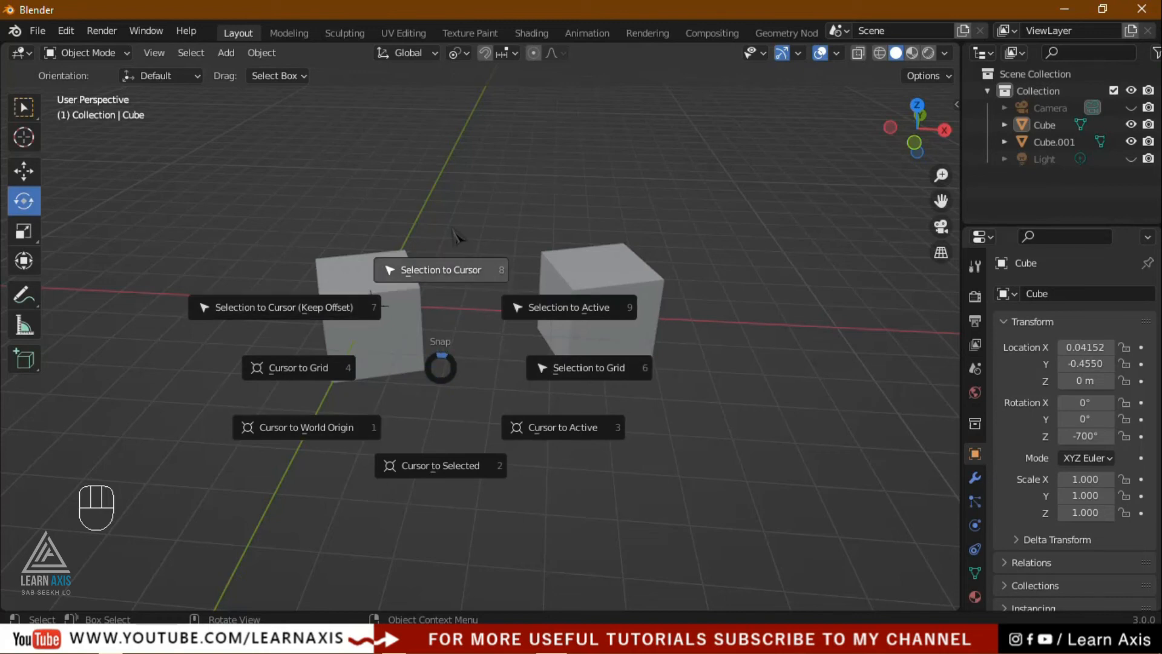
{"action": "key", "text": "Escape"}
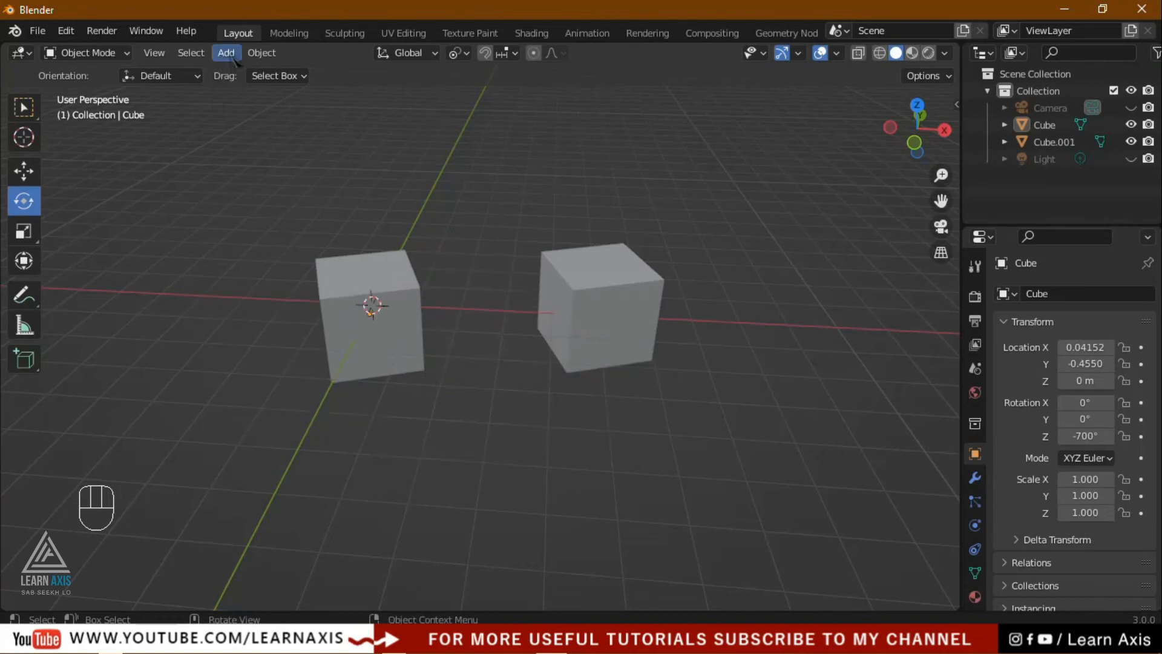
{"action": "left_click", "coordinate": [262, 53]}
{"action": "mouse_move", "coordinate": [300, 97]}
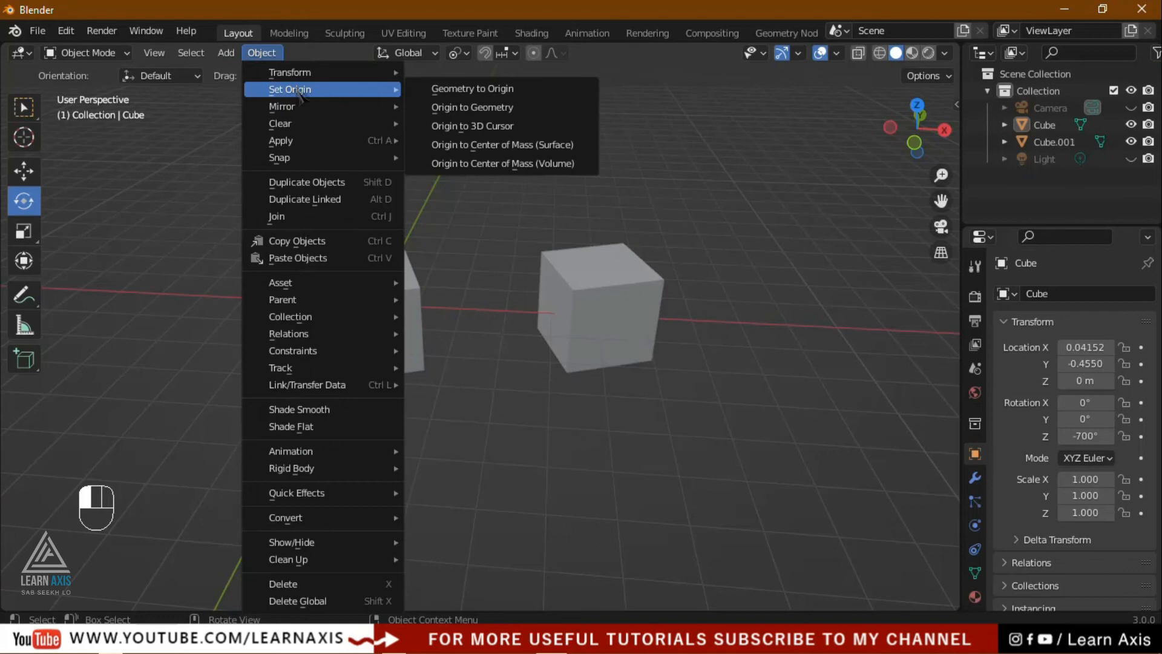
{"action": "mouse_move", "coordinate": [293, 162]}
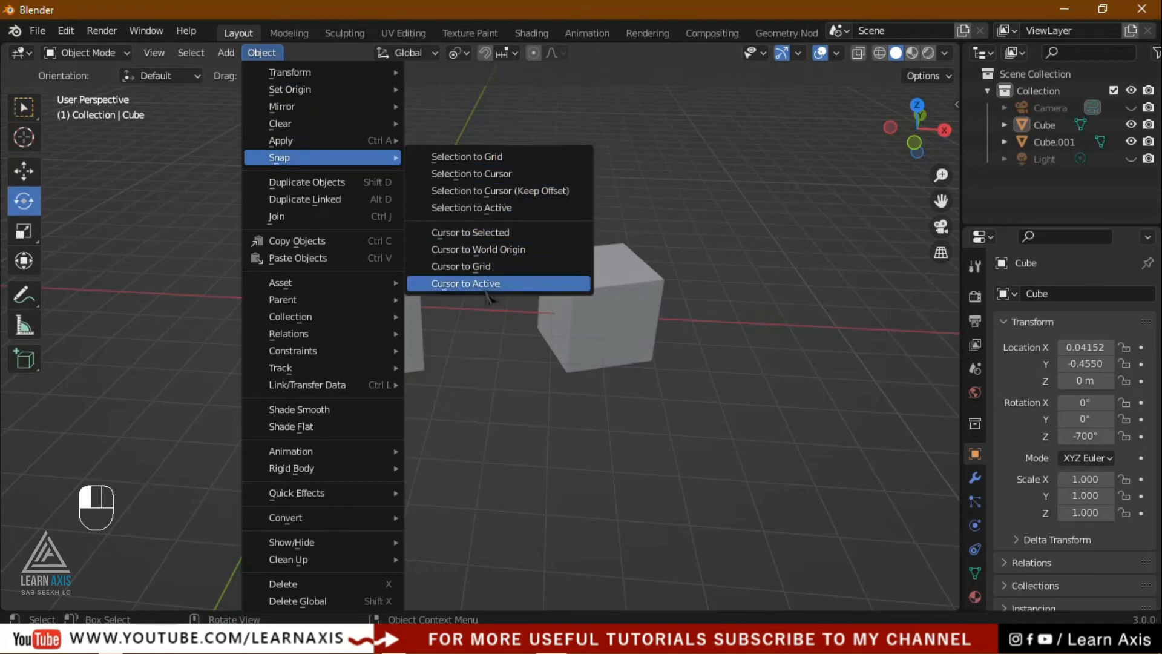
{"action": "left_click", "coordinate": [466, 283]}
- Select both cubes and delete them from the scene
{"action": "scroll", "coordinate": [354, 312], "scroll_direction": "down", "scroll_amount": 2}
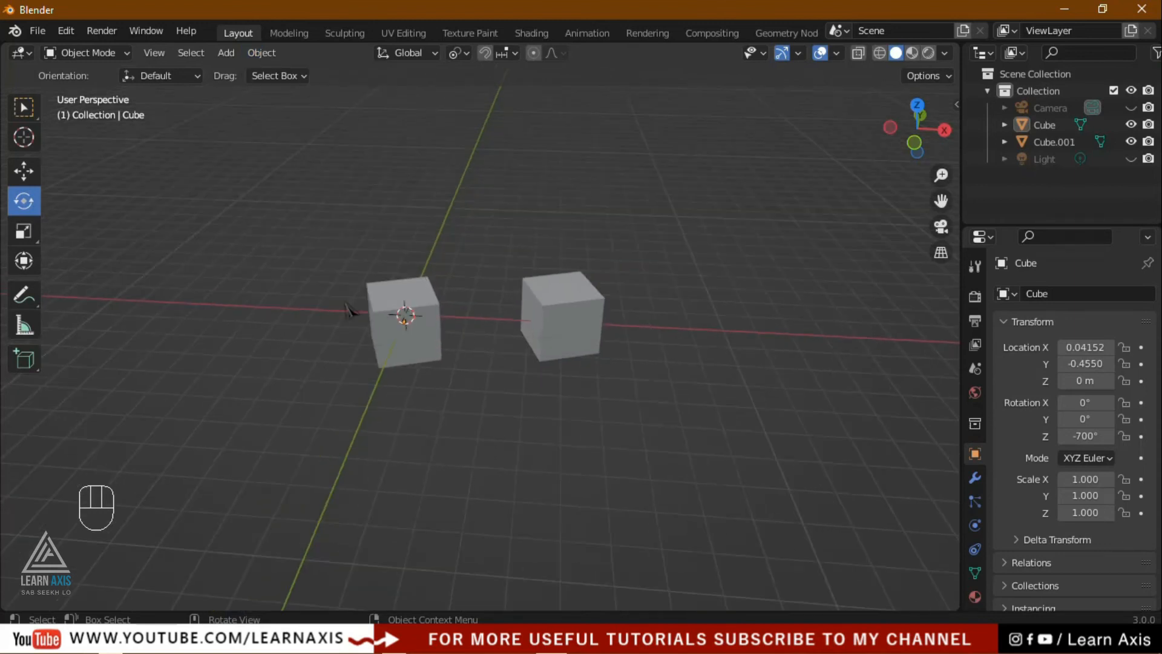
{"action": "left_click_drag", "start_coordinate": [267, 254], "coordinate": [768, 461]}
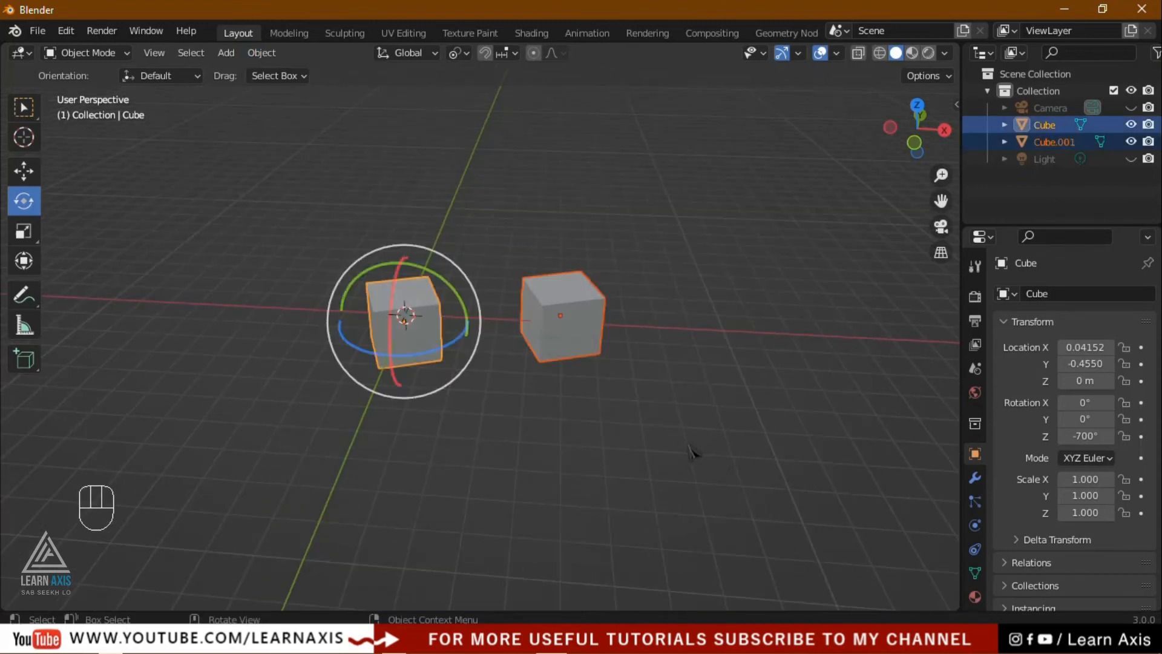
{"action": "key", "text": "x"}
{"action": "left_click", "coordinate": [643, 441]}
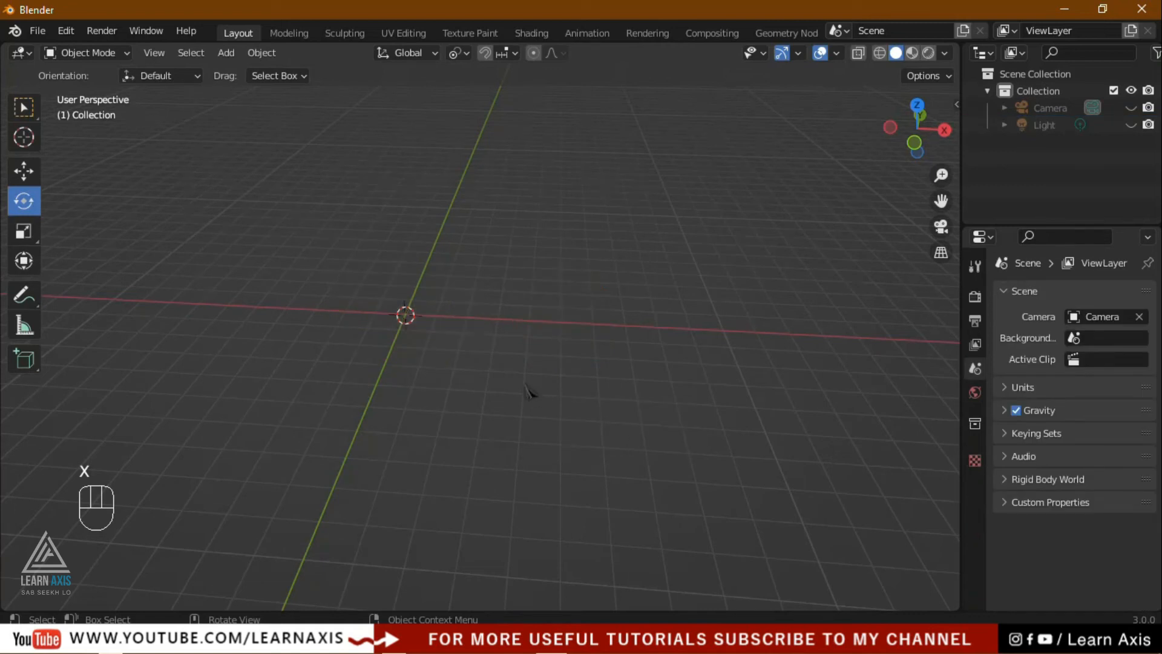
- Turn on the Z axis line in the viewport overlays so all three world axes are displayed
{"action": "middle_click_drag", "start_coordinate": [319, 371], "coordinate": [459, 378], "text": "shift"}
{"action": "middle_click_drag", "start_coordinate": [682, 343], "coordinate": [685, 379]}
{"action": "scroll", "coordinate": [680, 374], "scroll_direction": "up", "scroll_amount": 1}
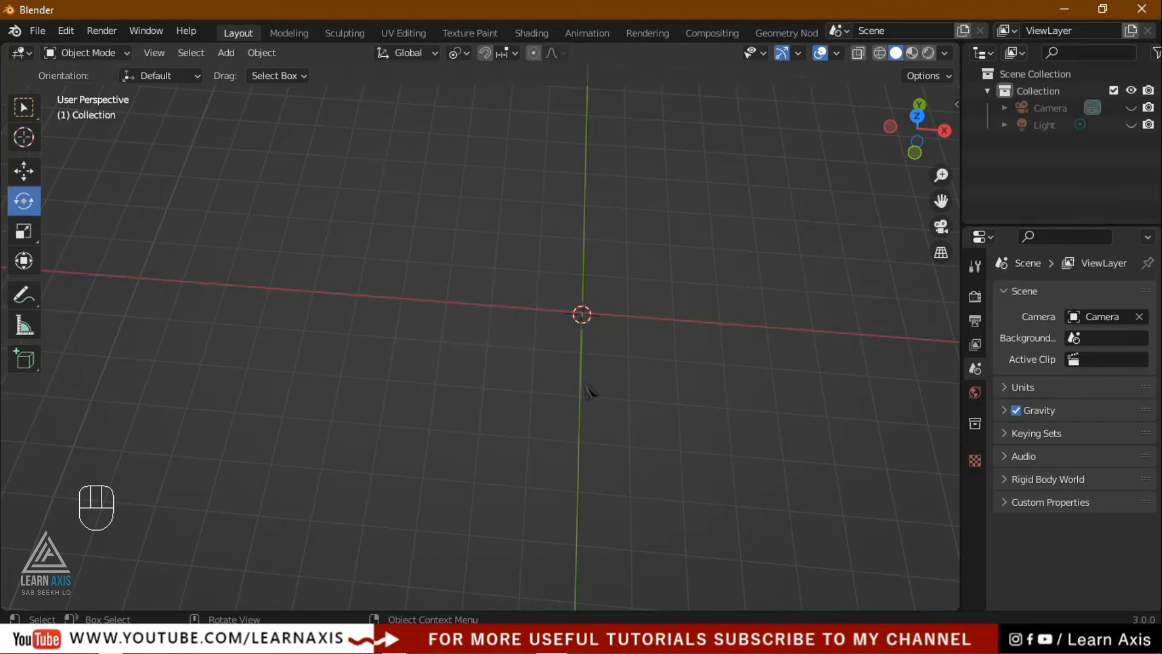
{"action": "middle_click_drag", "start_coordinate": [592, 307], "coordinate": [696, 407]}
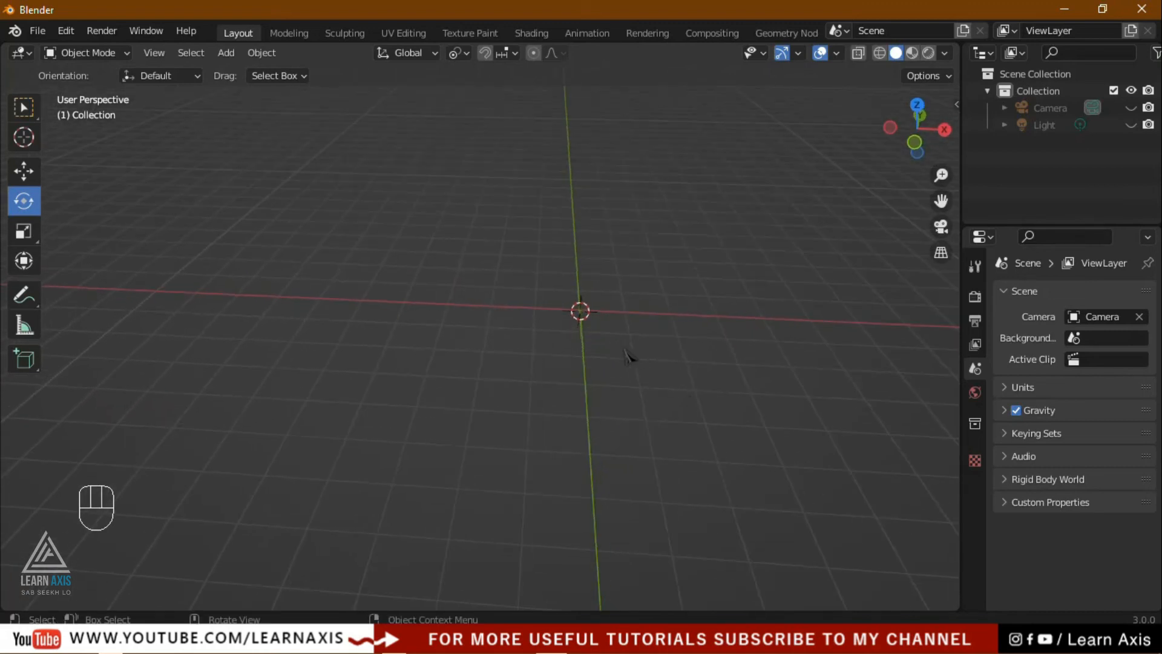
{"action": "left_click", "coordinate": [945, 55]}
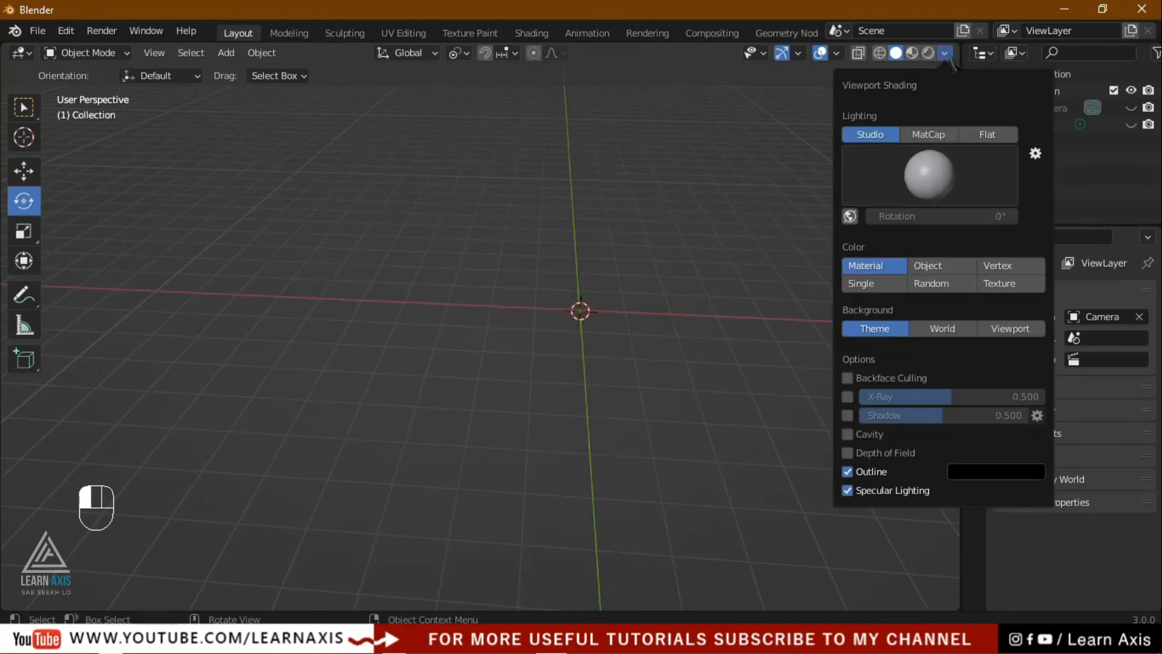
{"action": "left_click", "coordinate": [948, 58]}
{"action": "left_click", "coordinate": [837, 54]}
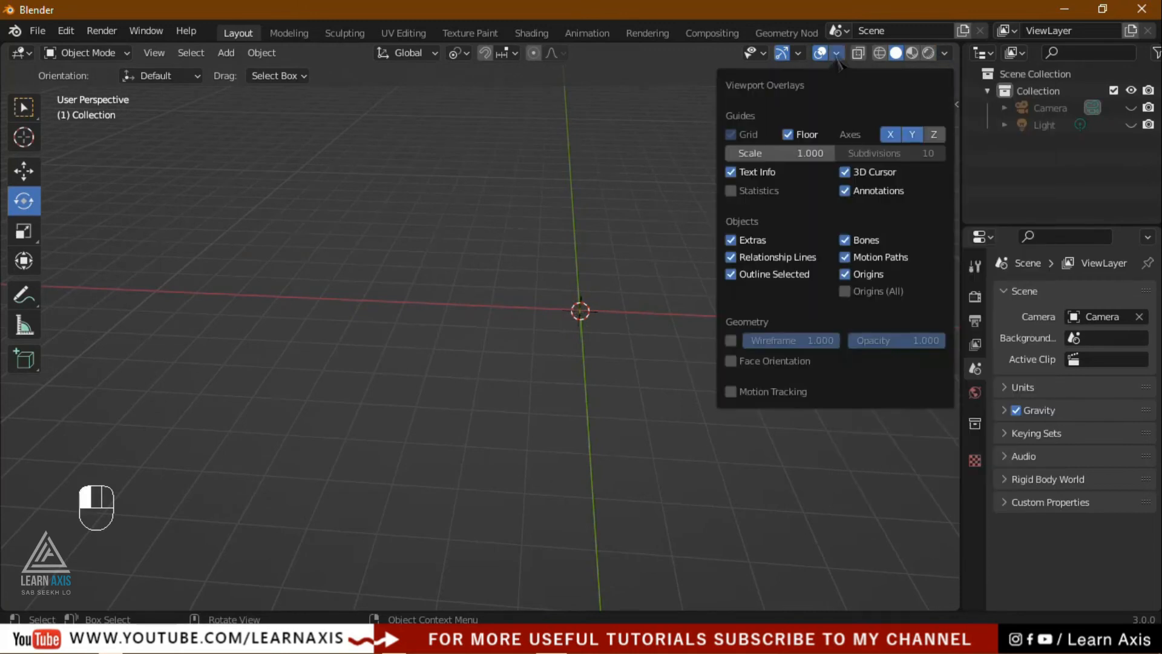
{"action": "left_click", "coordinate": [934, 135]}
- Activate the Cursor tool, place the 3D cursor well away from the axes, and snap it to the world origin
{"action": "middle_click_drag", "start_coordinate": [739, 410], "coordinate": [611, 400]}
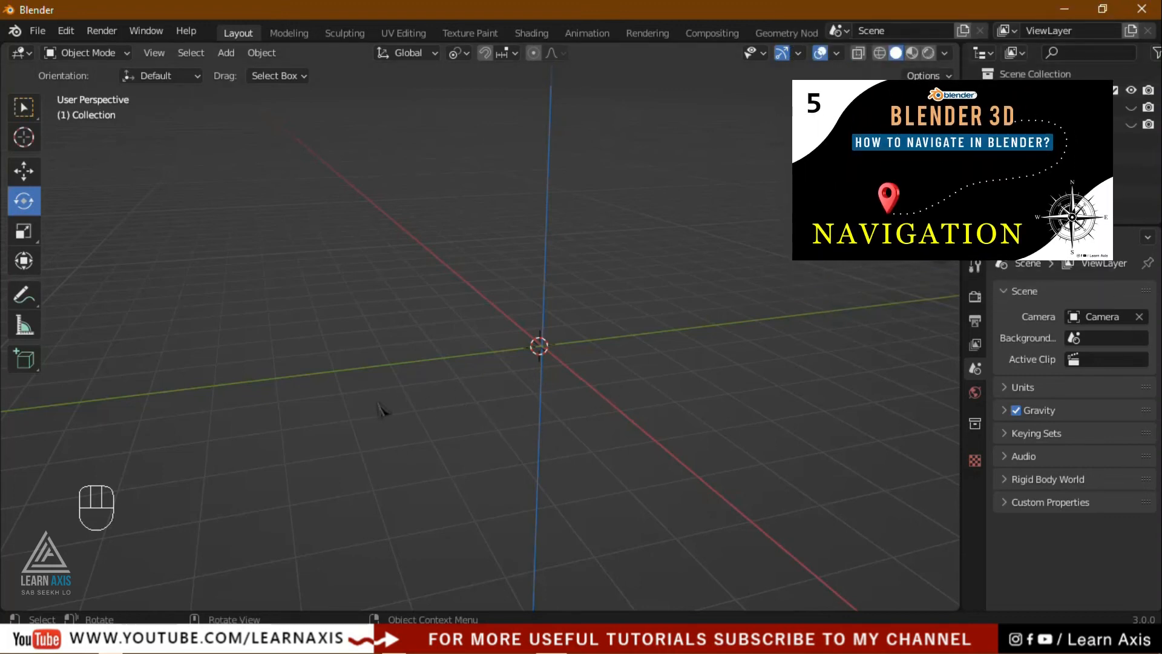
{"action": "middle_click_drag", "start_coordinate": [384, 342], "coordinate": [646, 439]}
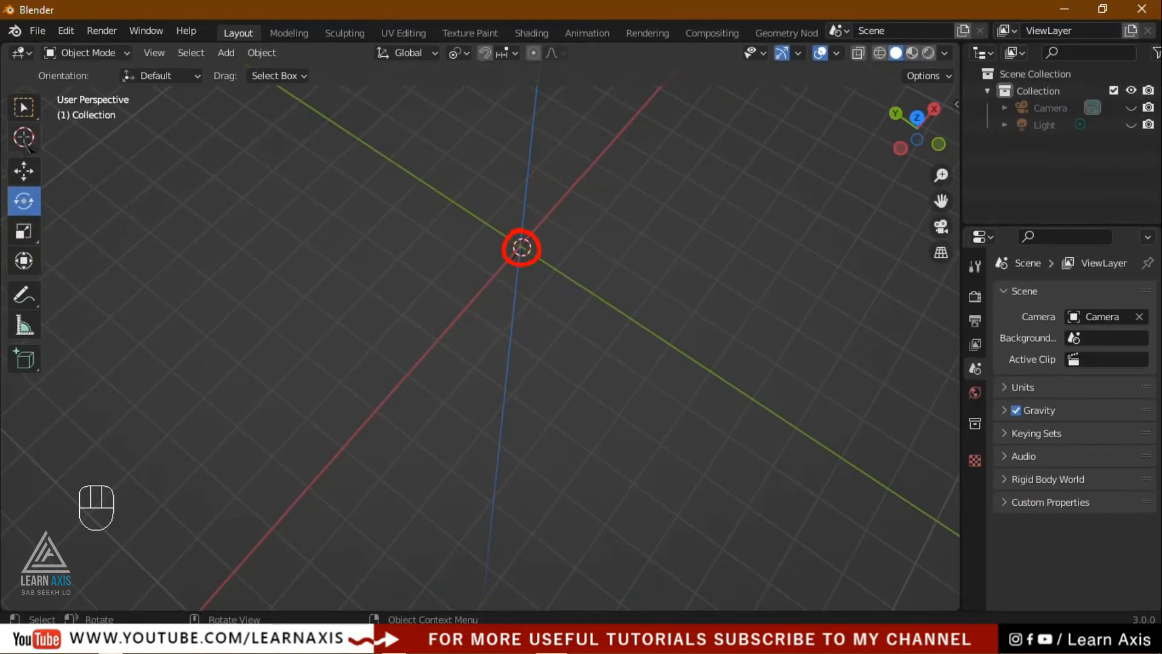
{"action": "left_click", "coordinate": [24, 137]}
{"action": "middle_click_drag", "start_coordinate": [673, 446], "coordinate": [686, 468]}
{"action": "left_click", "coordinate": [856, 276]}
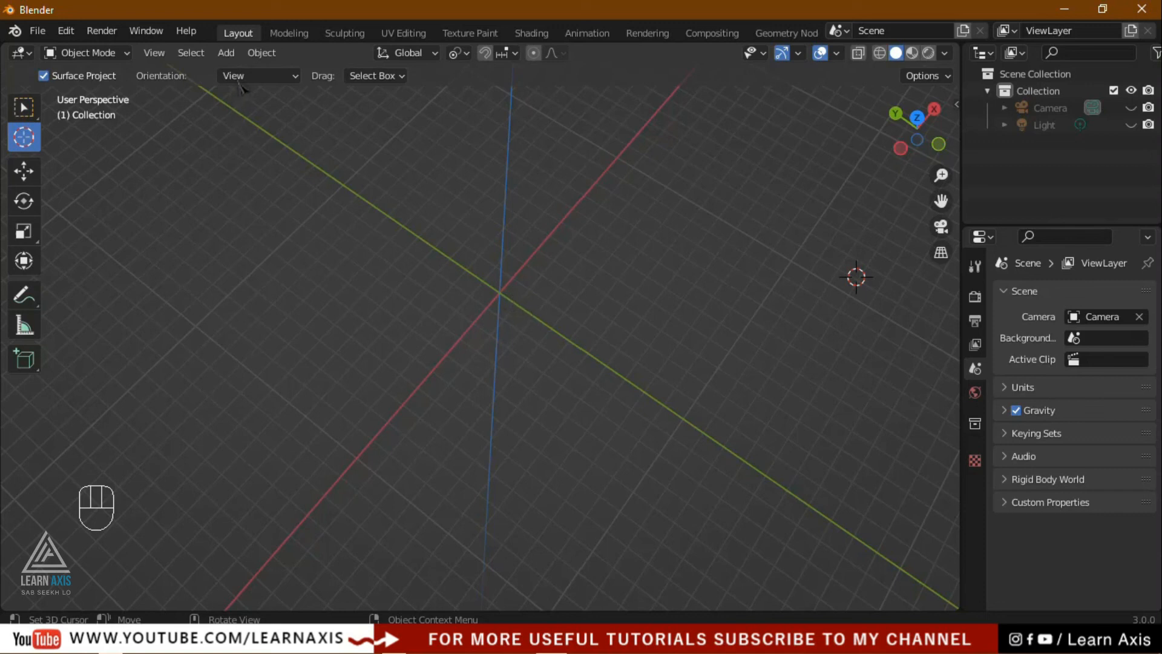
{"action": "left_click", "coordinate": [261, 53]}
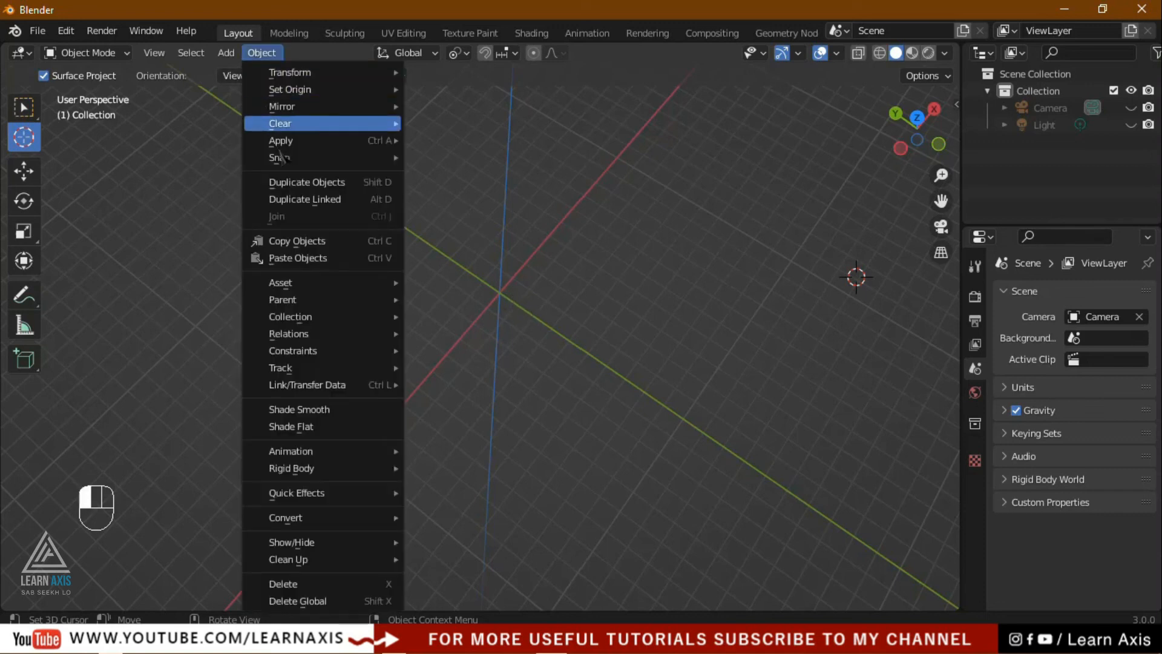
{"action": "mouse_move", "coordinate": [279, 158]}
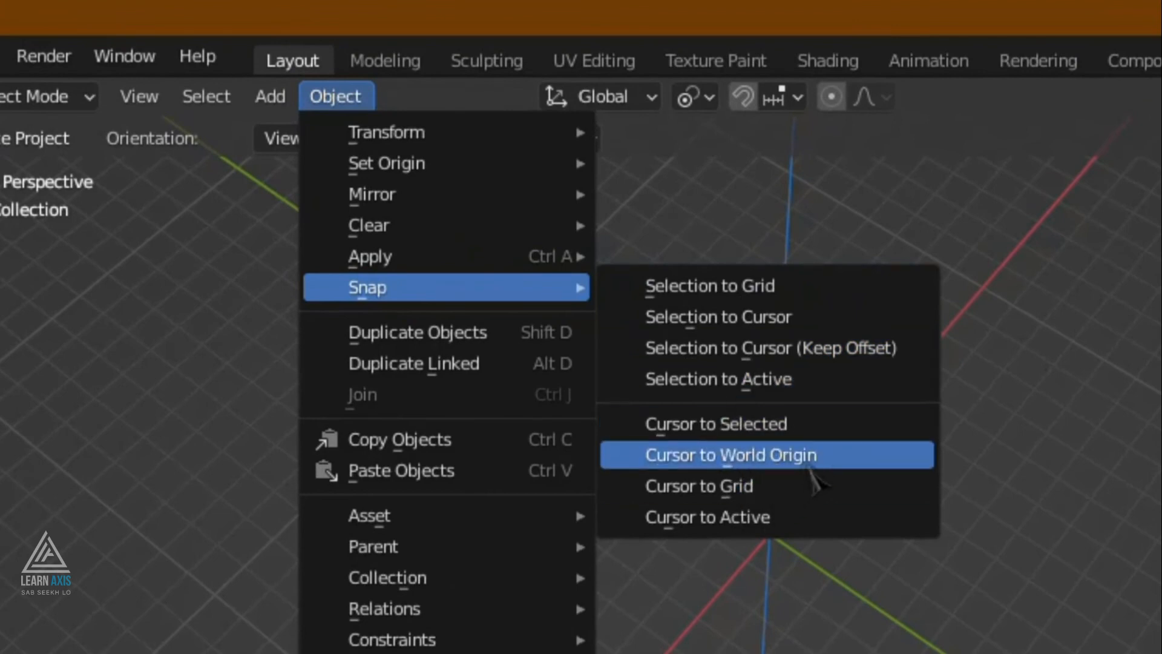
{"action": "left_click", "coordinate": [805, 463]}
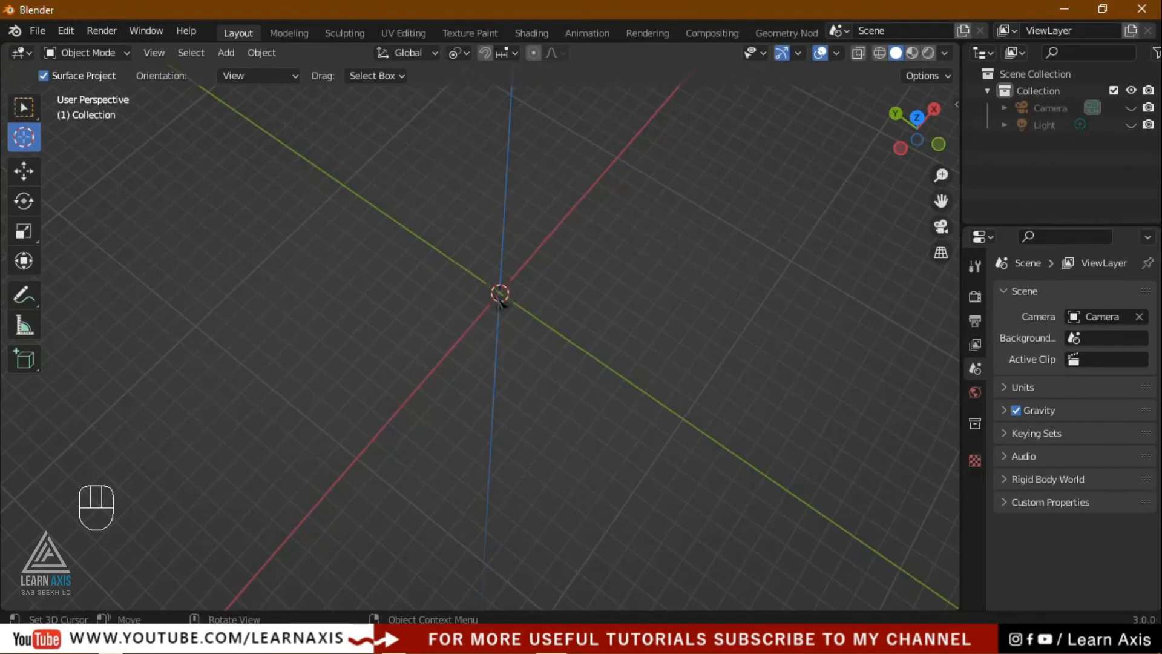
- Place the 3D cursor off the axes again and return it with the Cursor to World Origin snap
{"action": "left_click", "coordinate": [792, 284]}
{"action": "key", "text": "shift+s"}
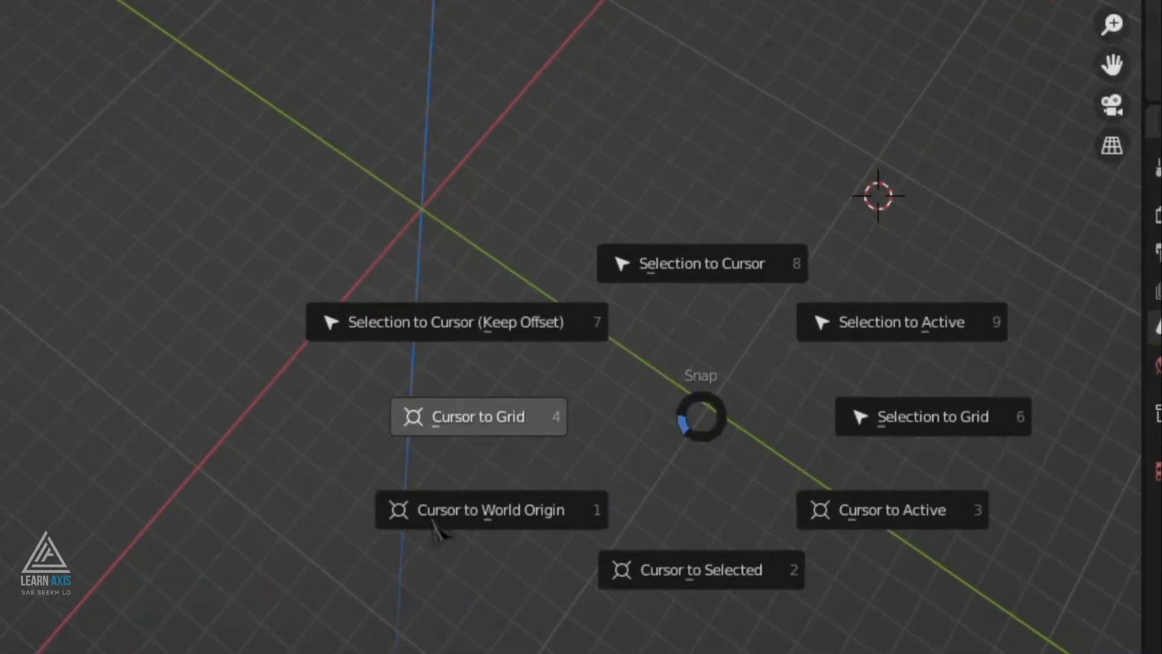
{"action": "left_click", "coordinate": [491, 510]}
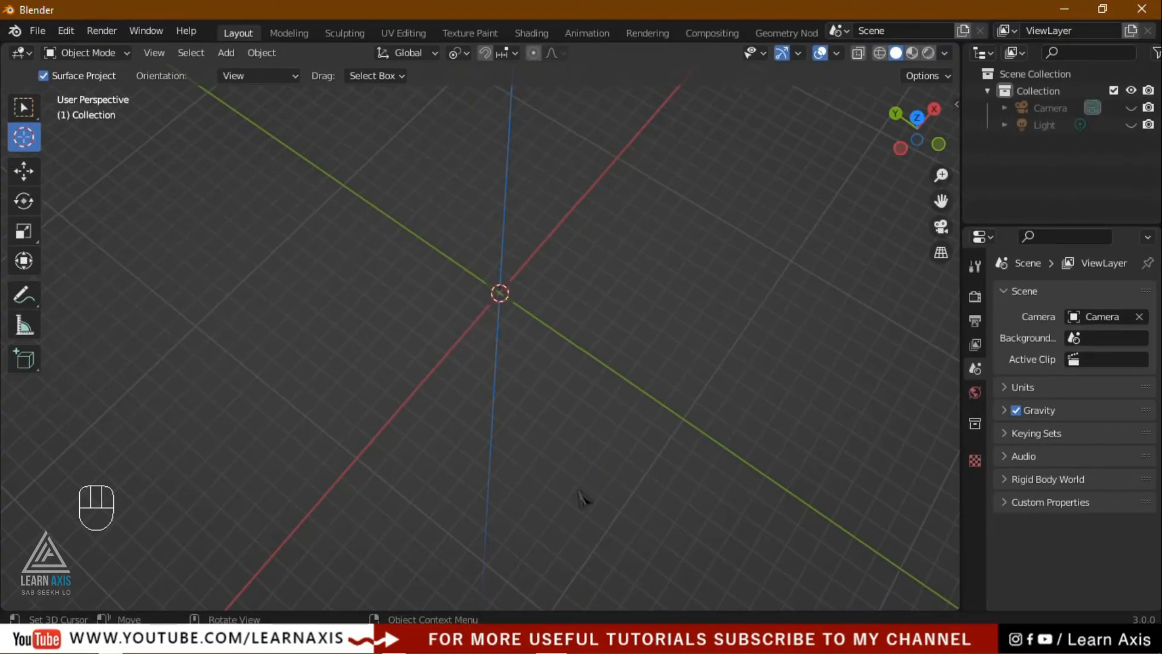
- Try moving the 3D cursor away from the origin twice, recentring it each time with the Center Cursor and Frame All command
{"action": "left_click", "coordinate": [748, 241]}
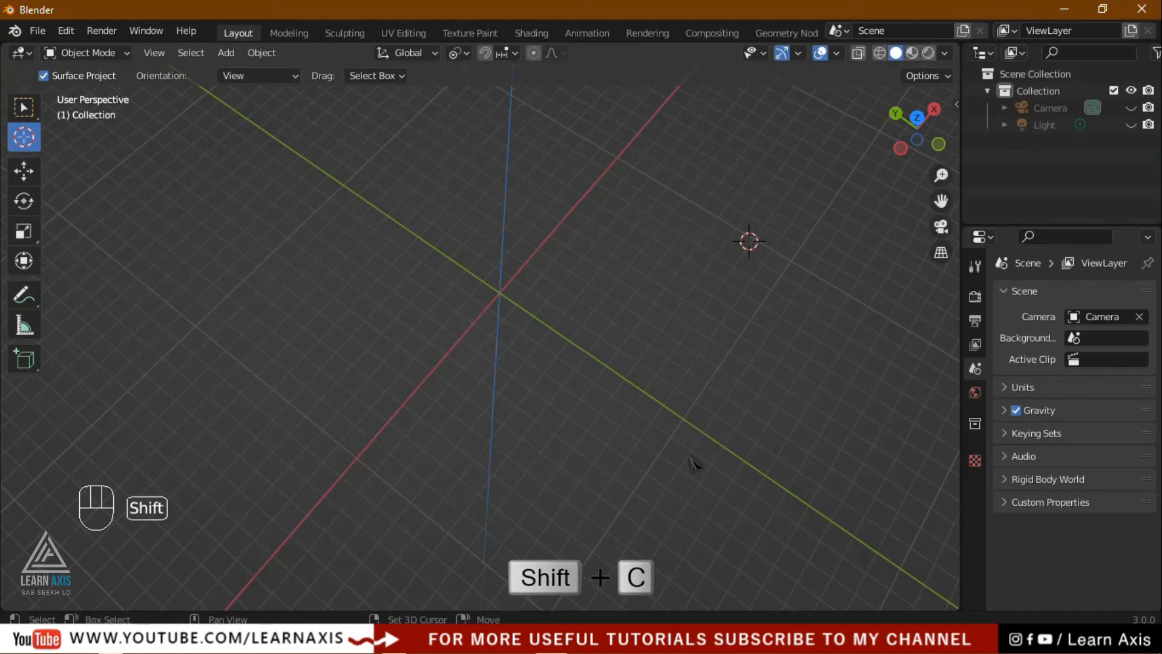
{"action": "key", "text": "shift+c"}
{"action": "key", "text": "shift+c"}
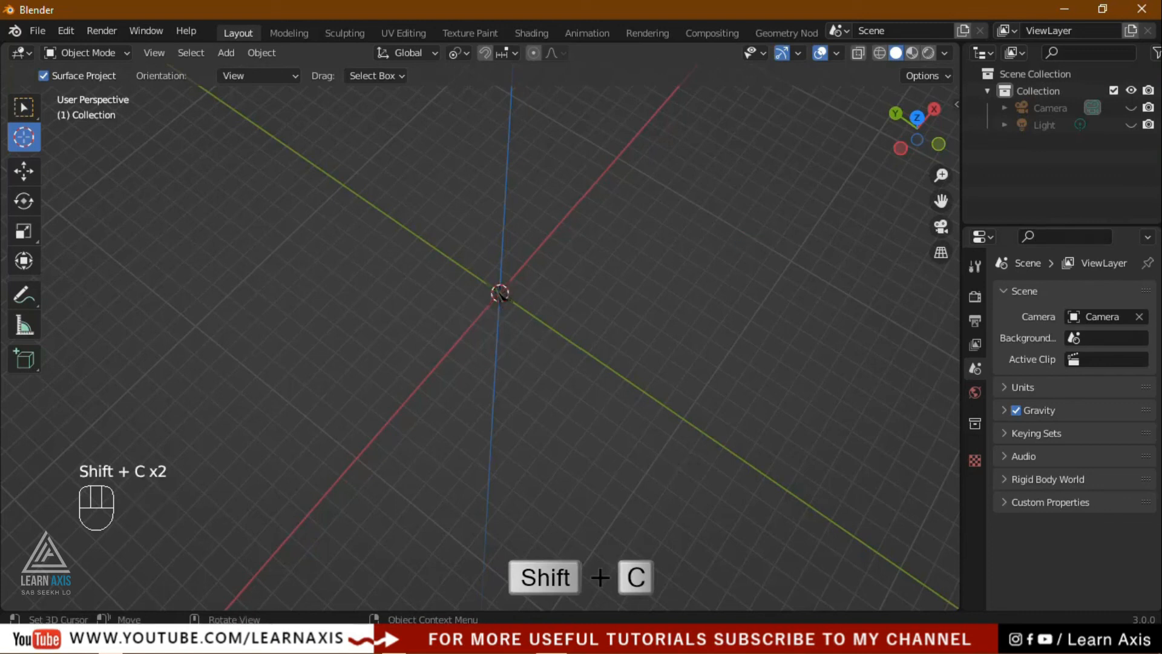
{"action": "left_click", "coordinate": [757, 306]}
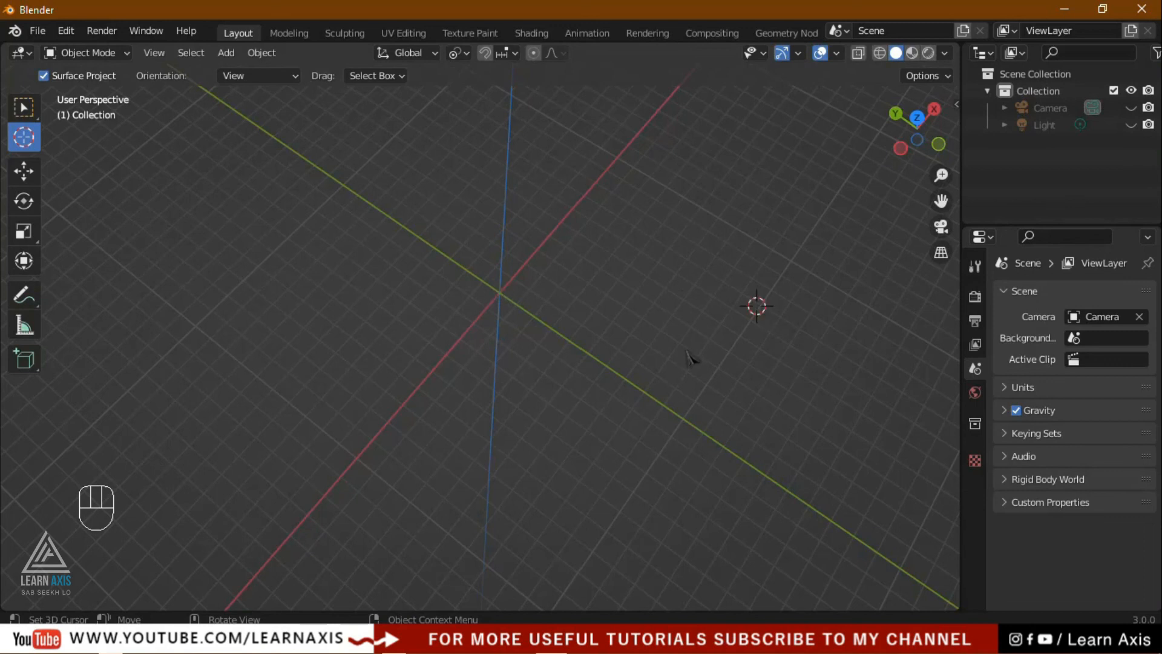
{"action": "key", "text": "shift"}
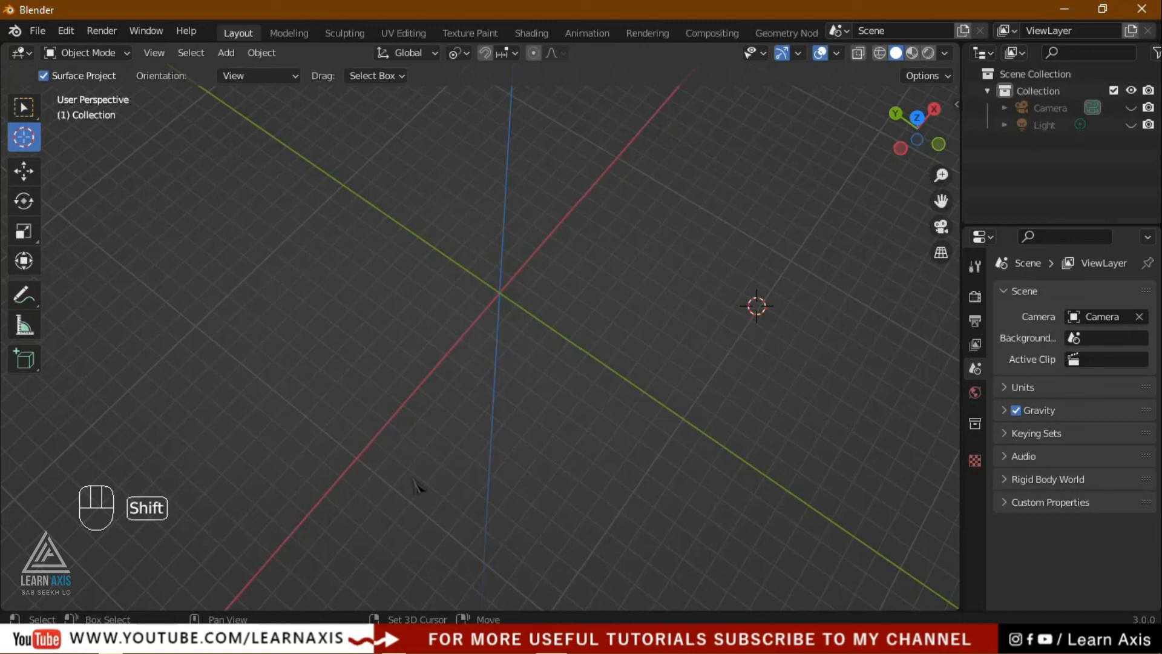
{"action": "key", "text": "shift+c"}
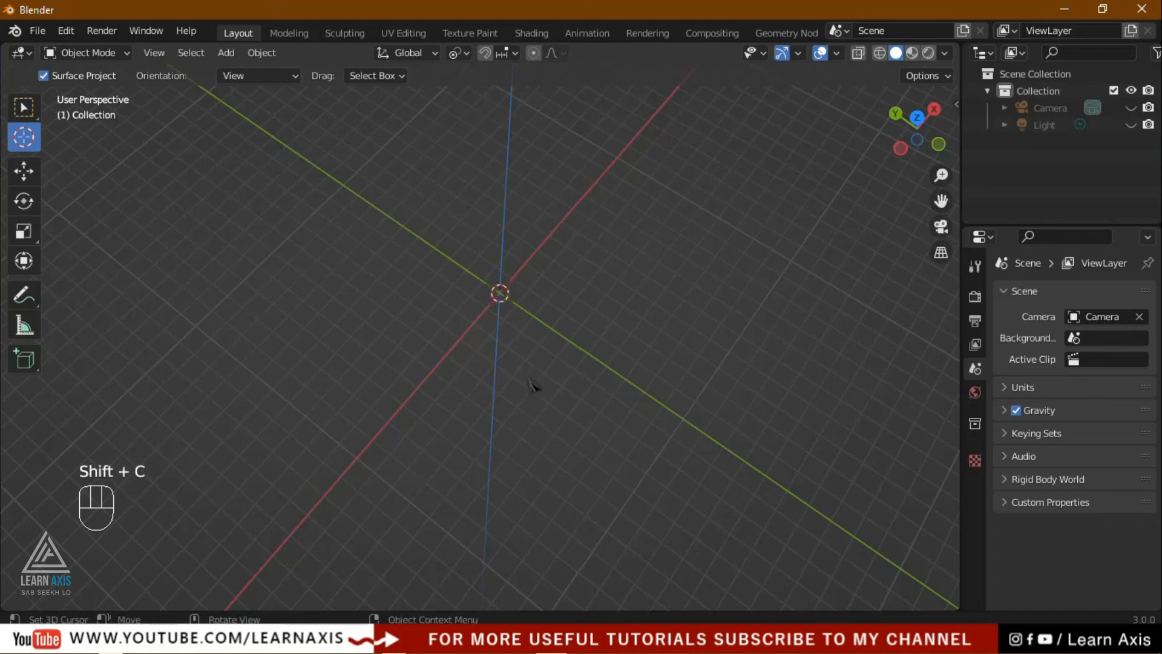